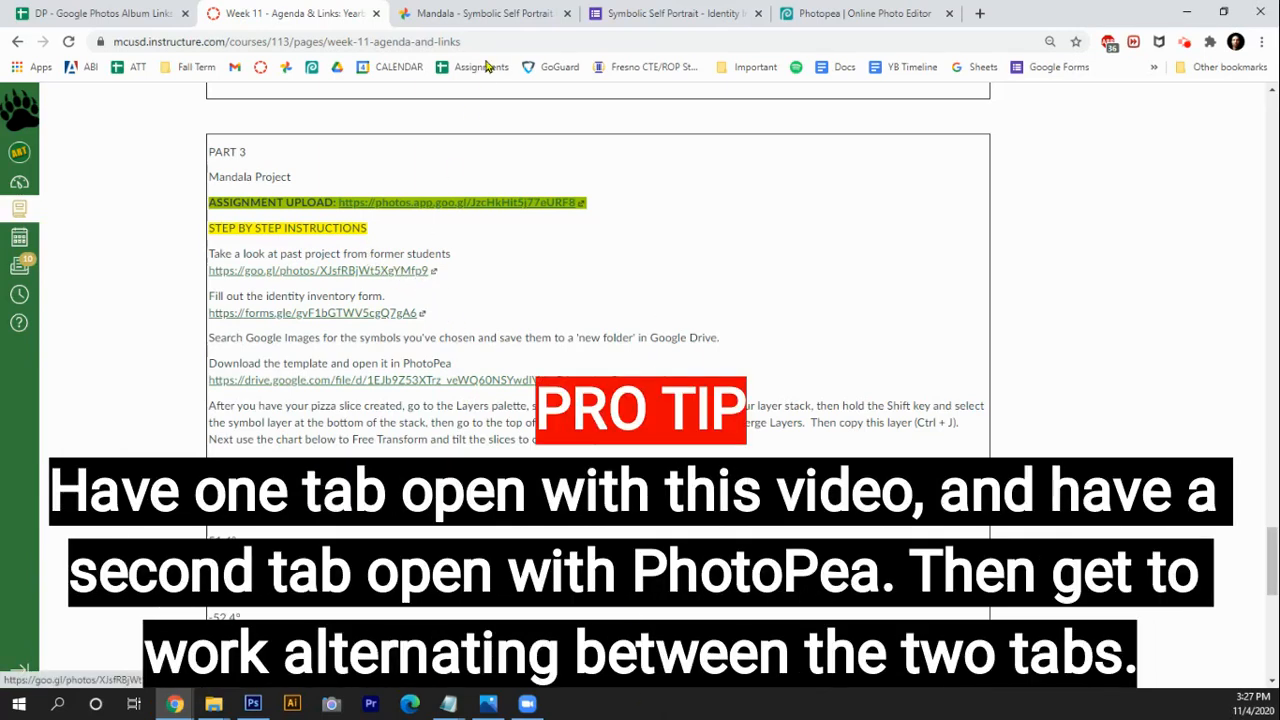
Look through the former students' mandalas in the Symbolic Self Portrait photo album
left_click(485, 13)
scroll(640, 400, "down", 1)
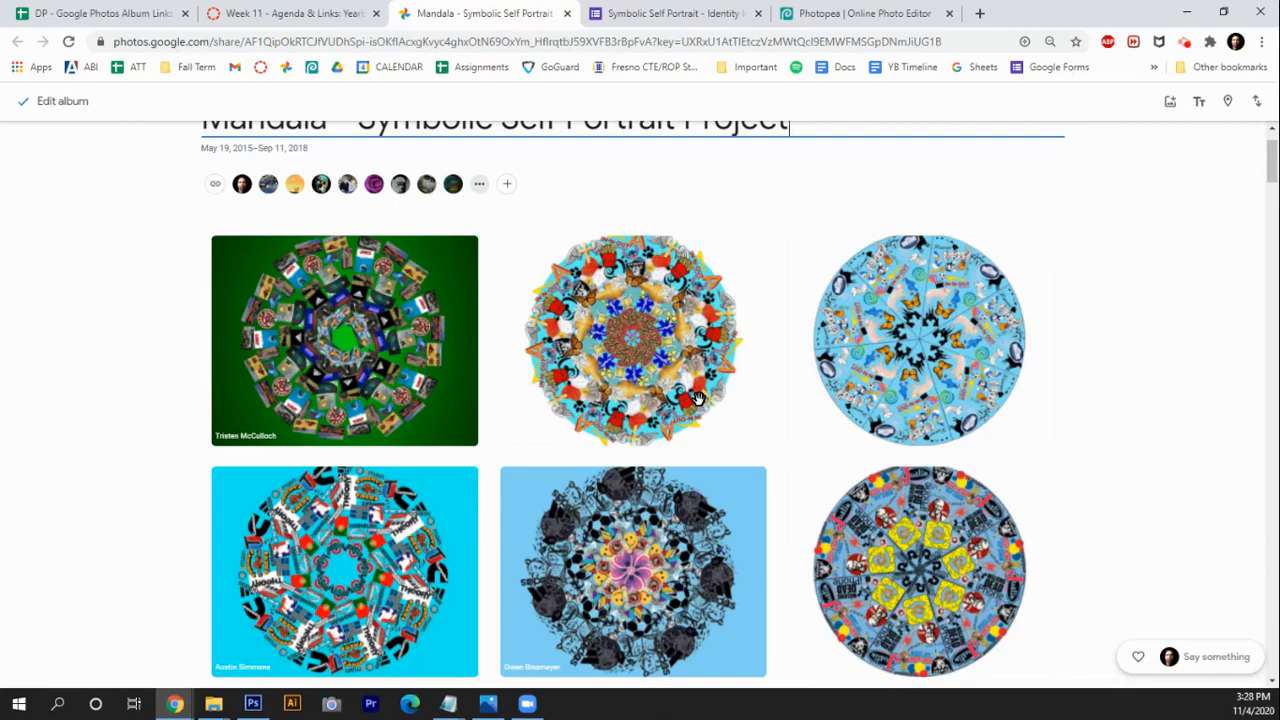
scroll(697, 398, "down", 2)
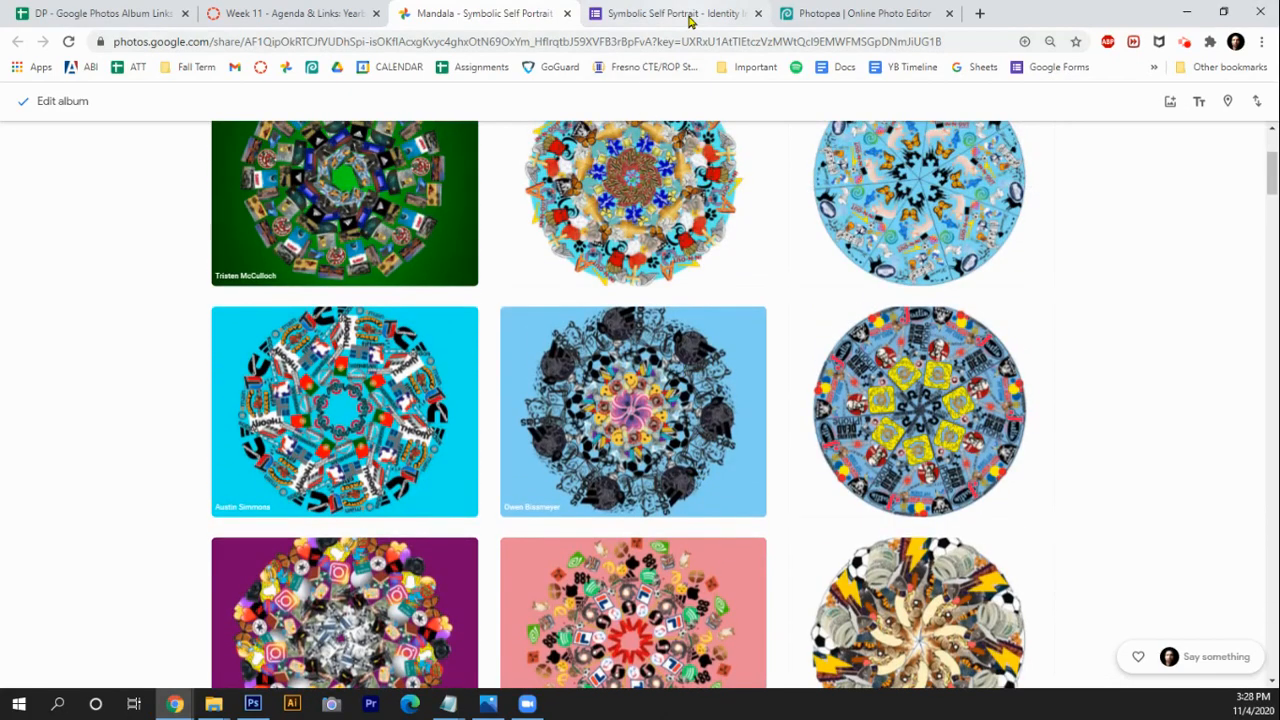
Open the Symbolic Self Portrait Identity Inventory form and review its questions about personal symbols
left_click(690, 14)
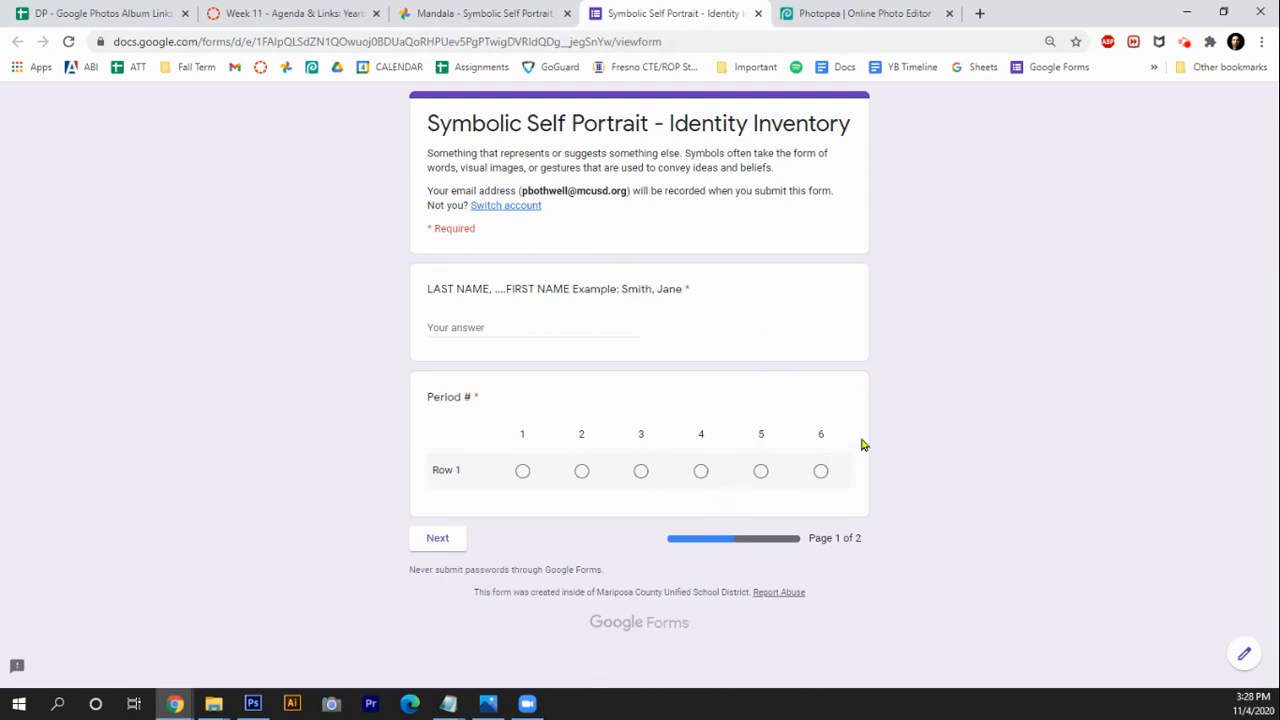
left_click(596, 318)
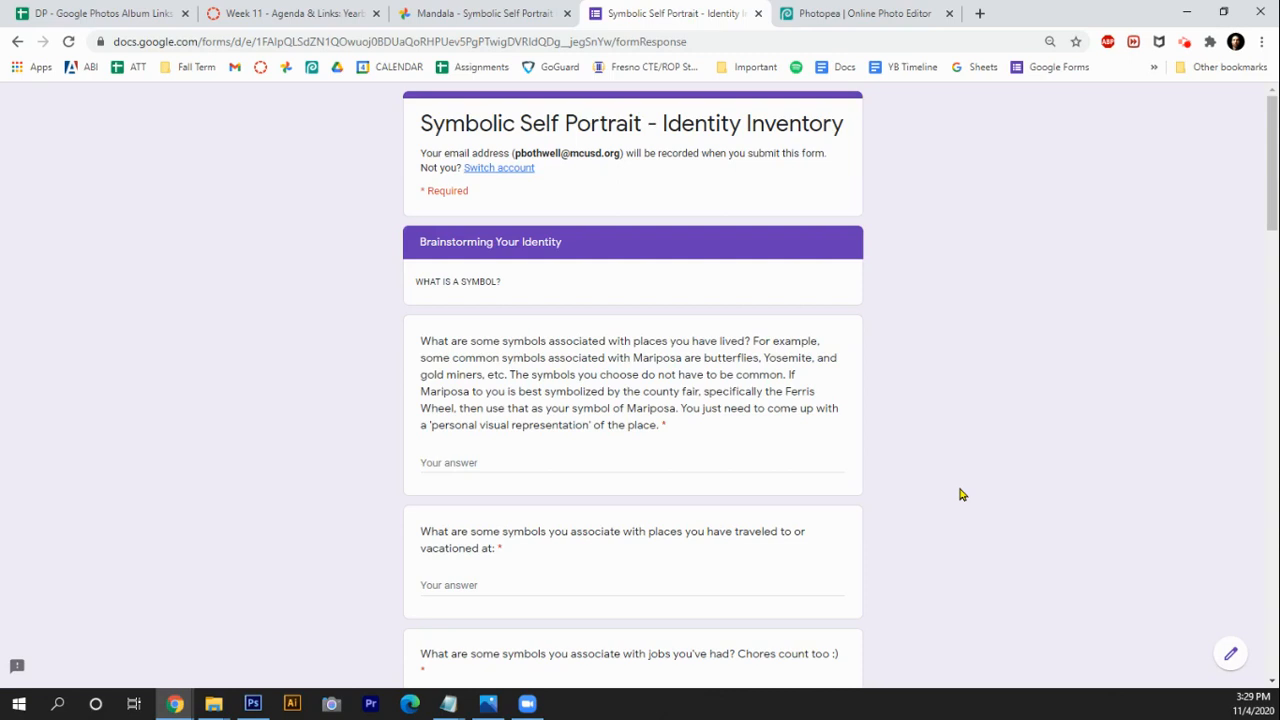
scroll(940, 500, "down", 2)
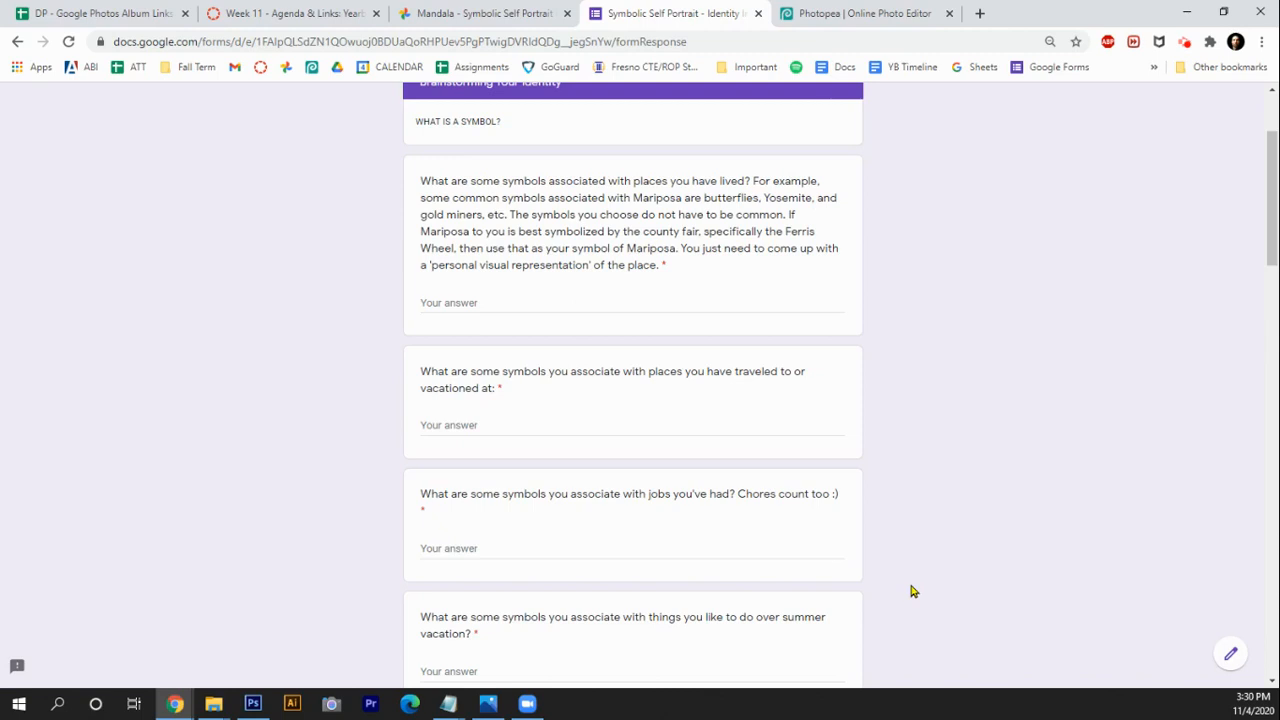
Return to the Week 11 agenda page and open the linked Mandala Template file from Part 3
left_click(320, 20)
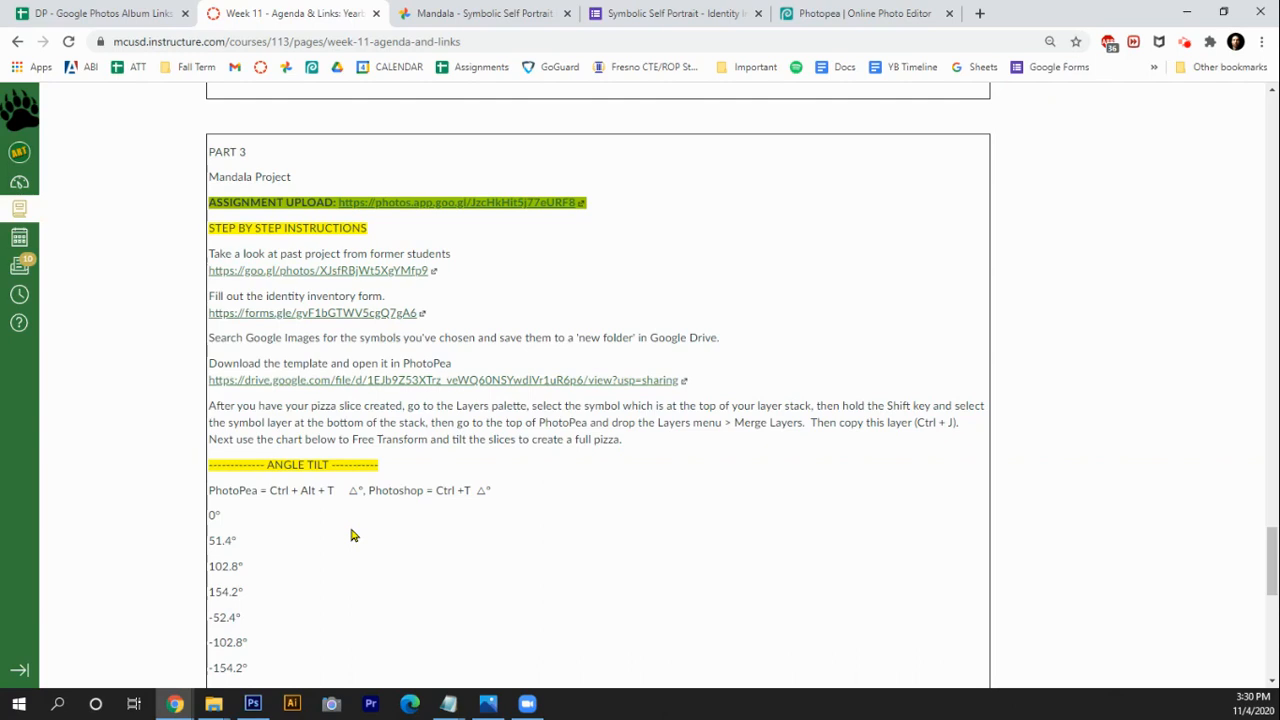
scroll(351, 535, "up", 1)
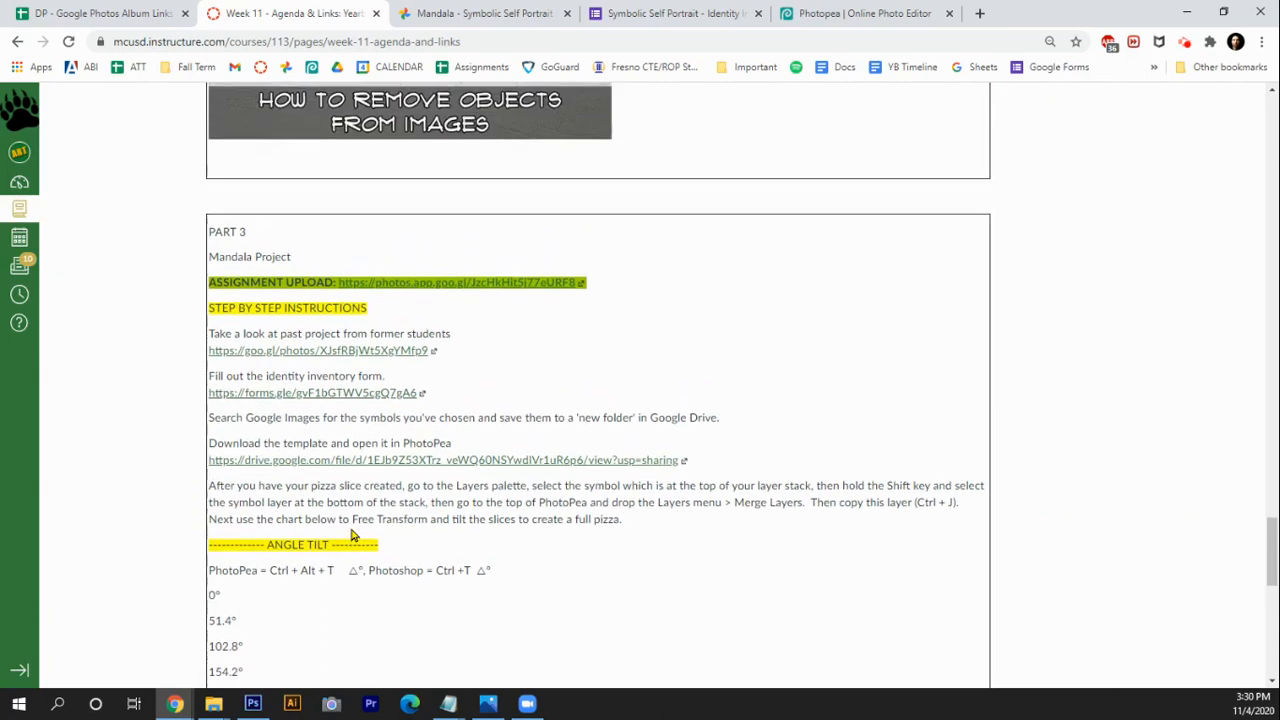
left_click(389, 462)
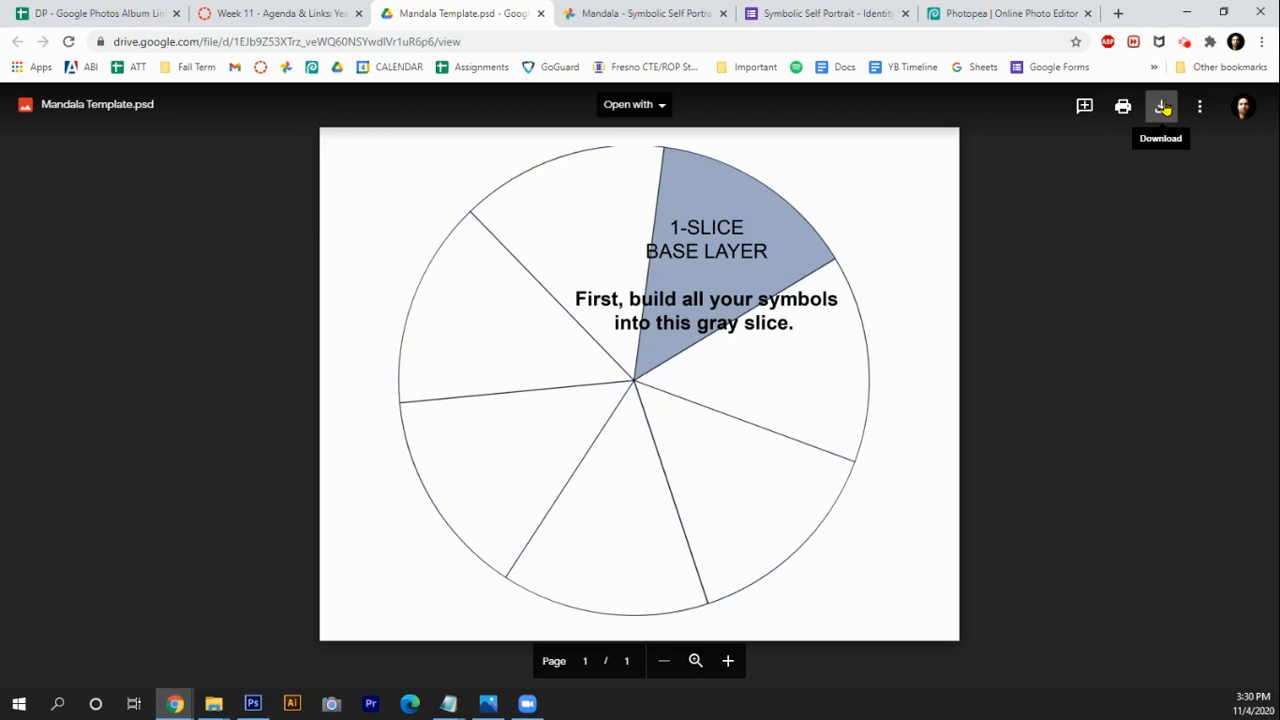
Switch to Photopea and open the file MANDALA BASE TEMPLATE 2015 from the Desktop
left_click(1028, 15)
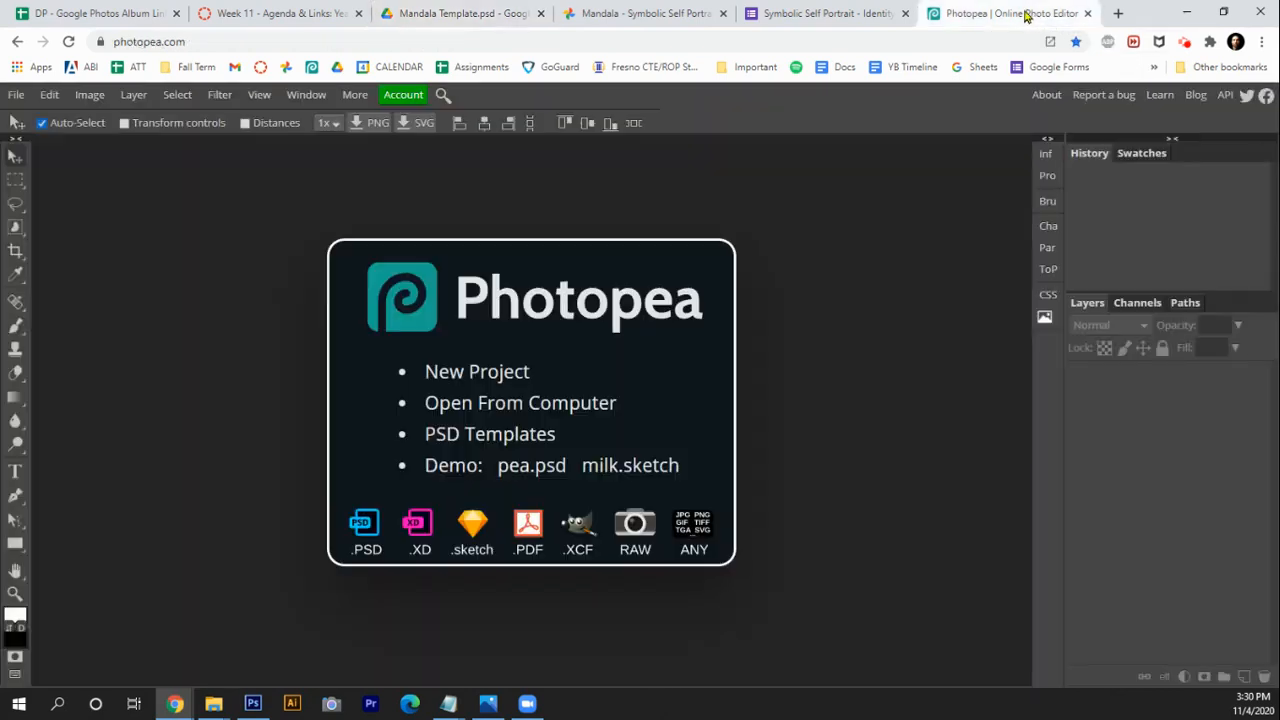
left_click(17, 95)
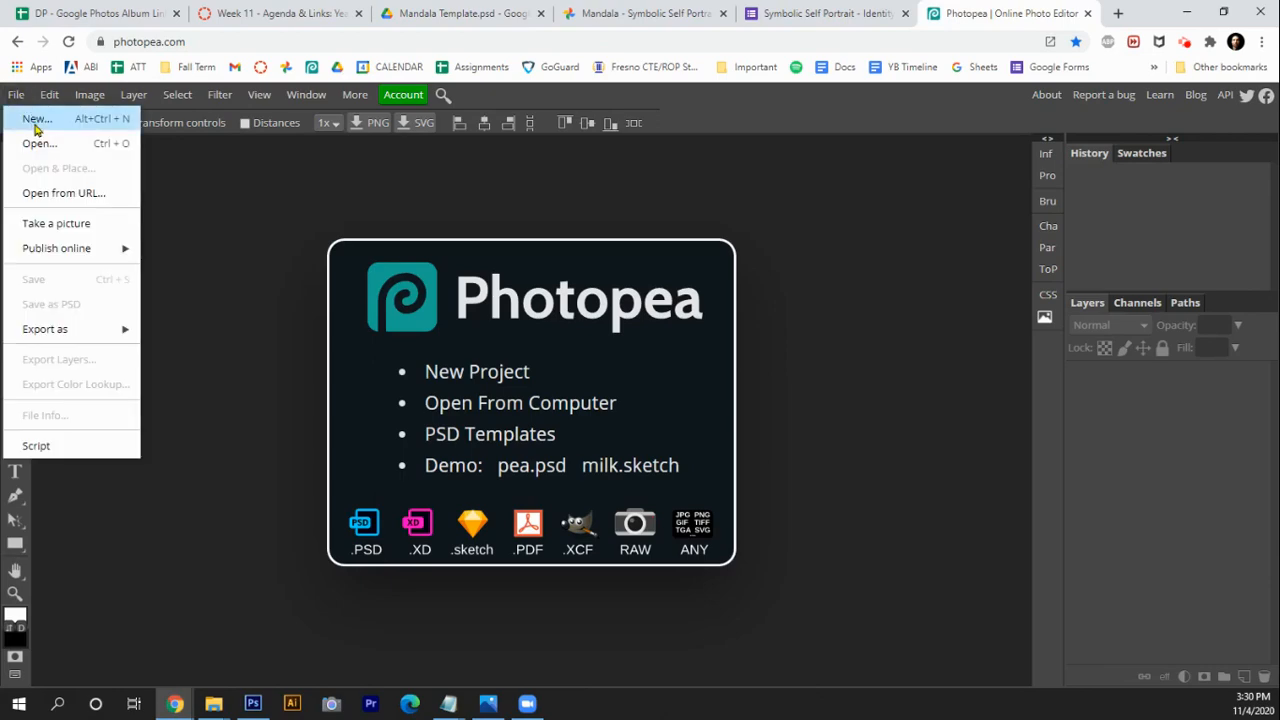
left_click(39, 146)
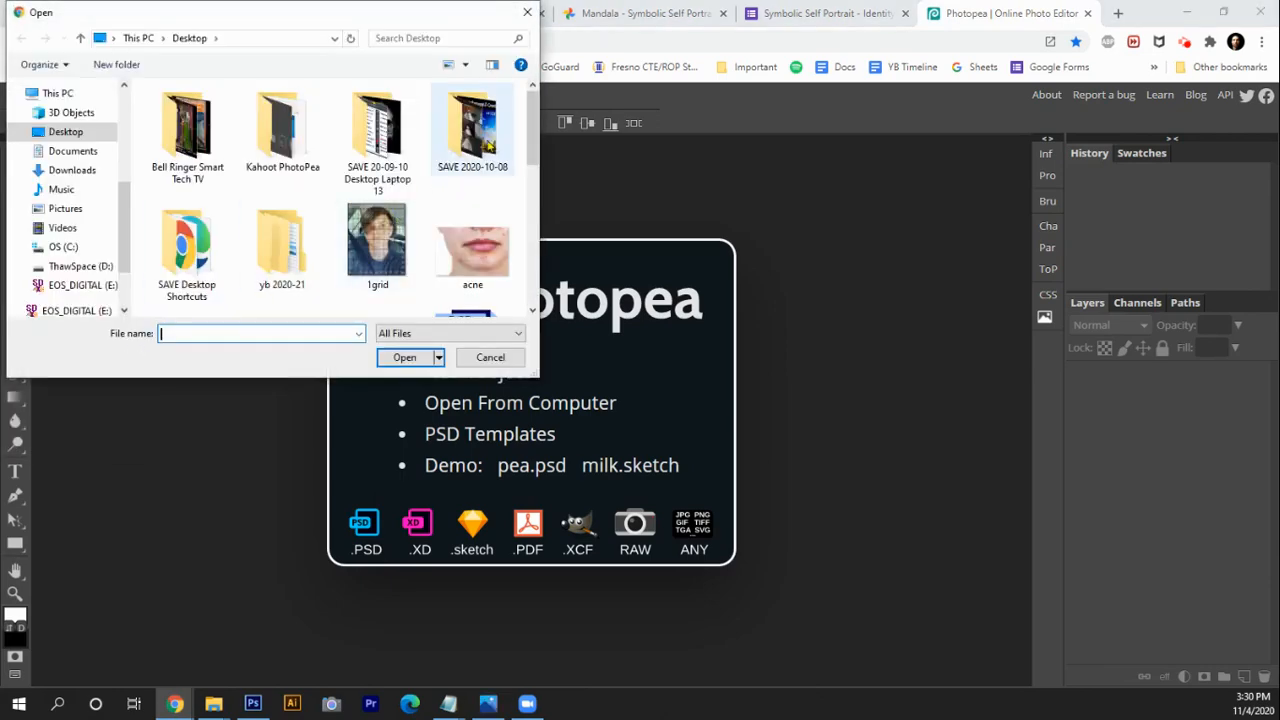
scroll(530, 142, "down", 3)
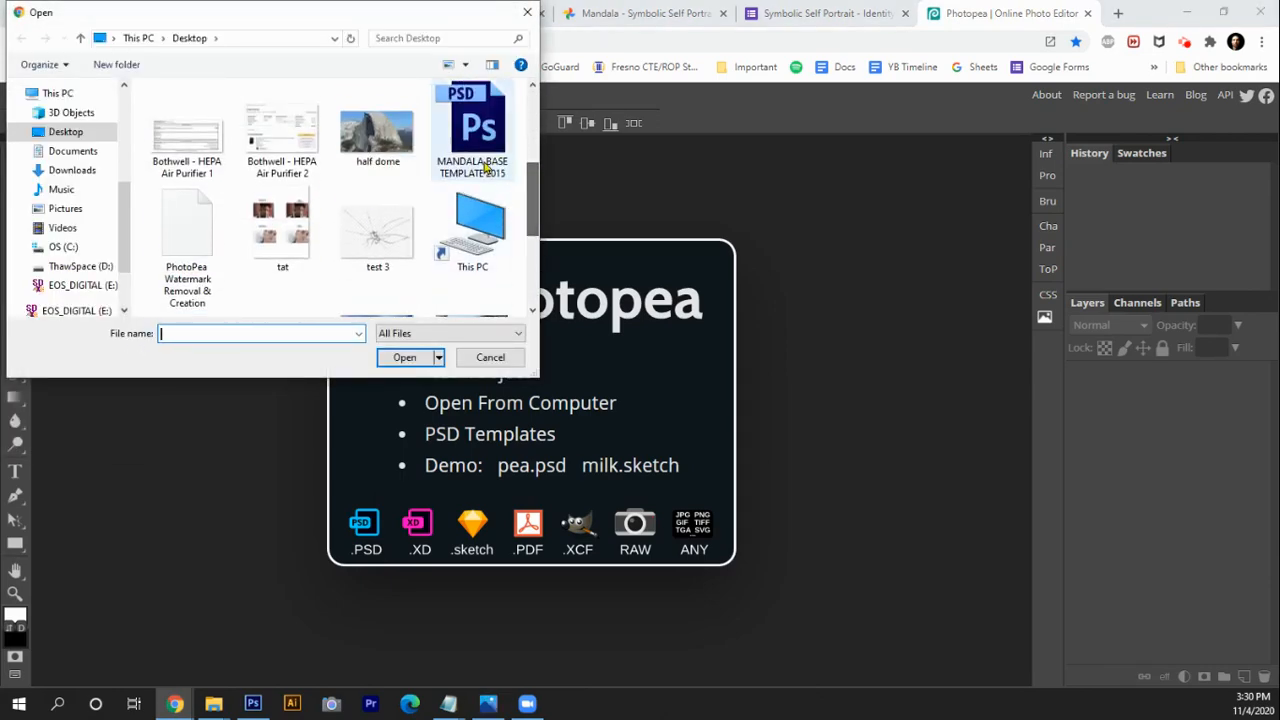
double_click(482, 153)
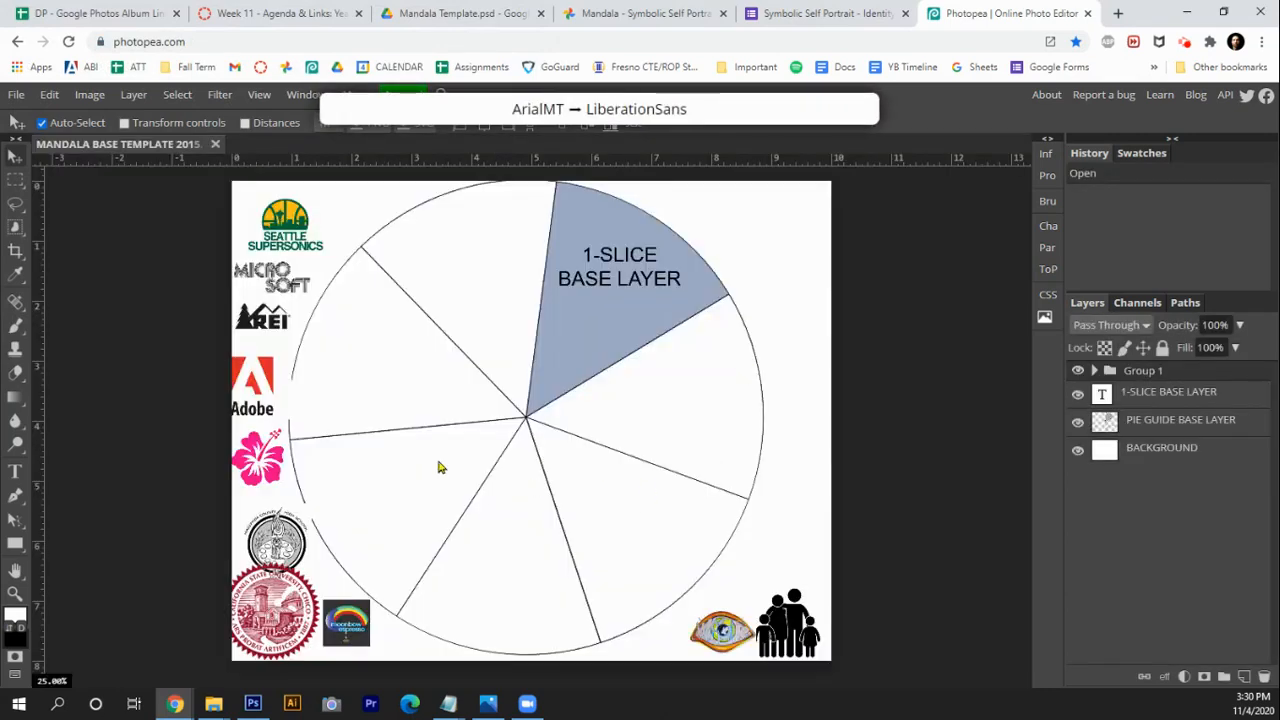
Hide the 1-SLICE BASE LAYER text, keep Group 1 visible and expand it to list its symbol layers
left_click(1077, 371)
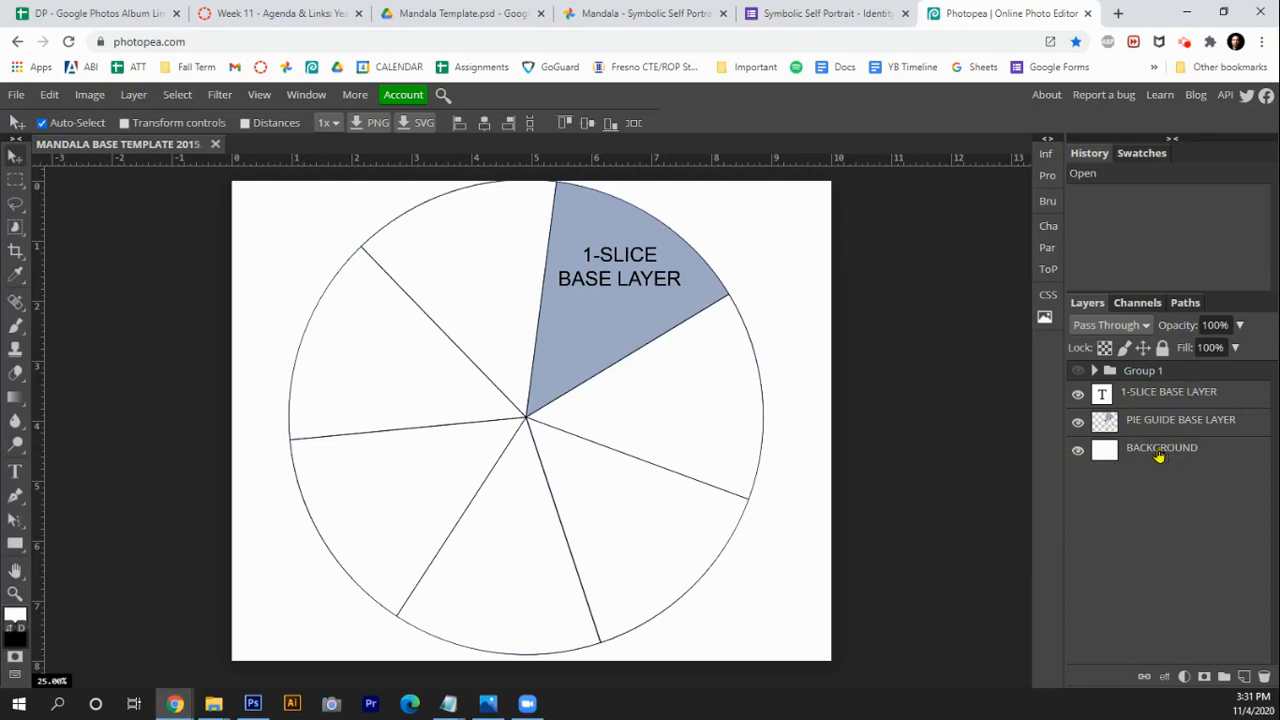
left_click(1077, 394)
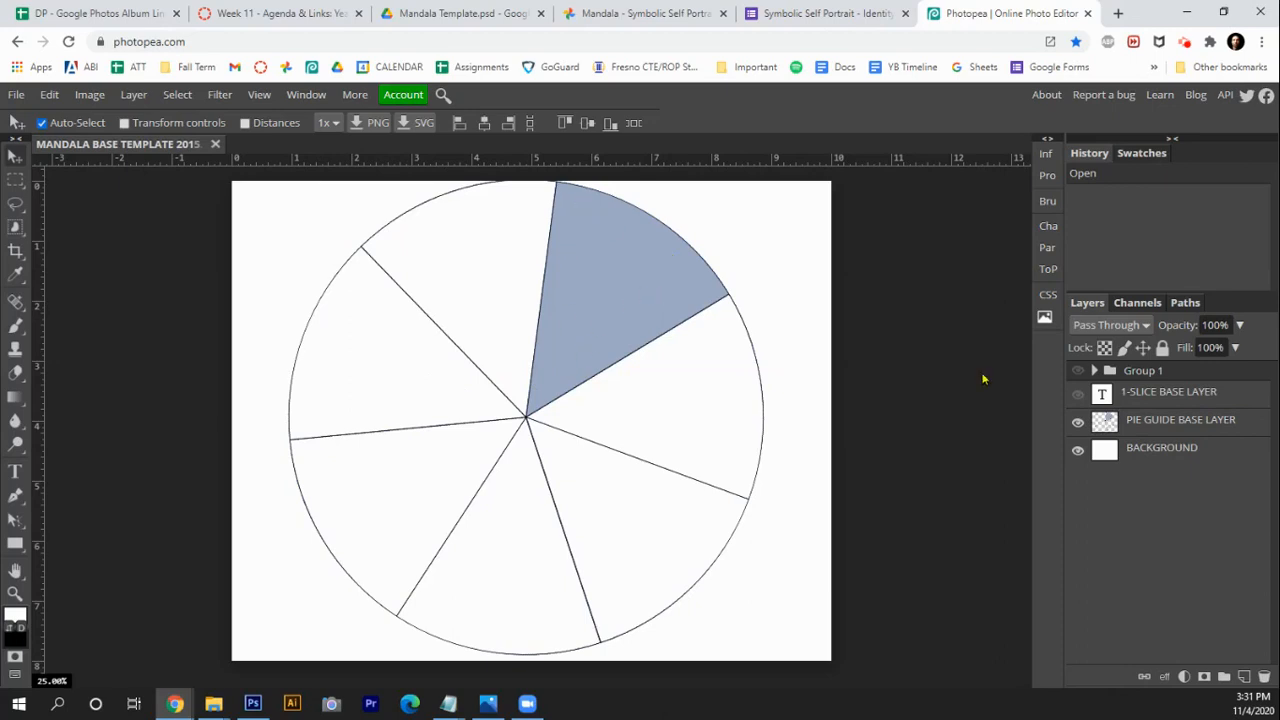
left_click(1077, 370)
left_click(1096, 371)
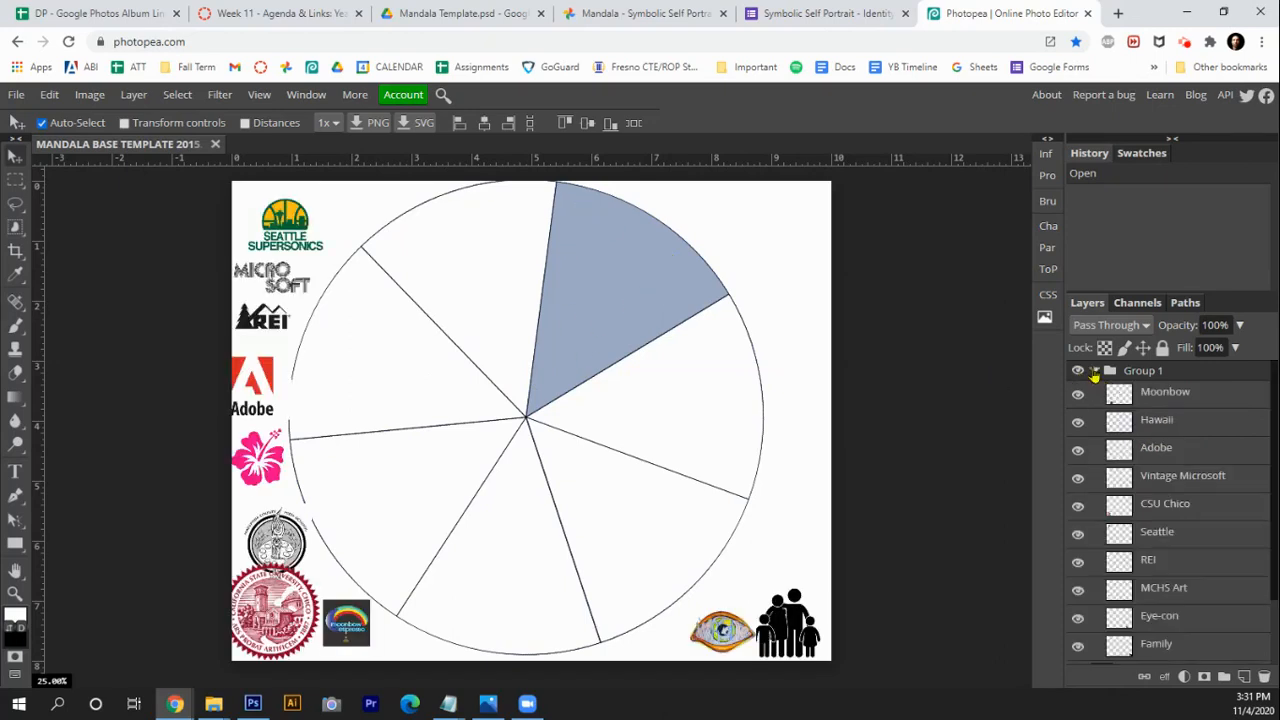
Move the pink flower on the Hawaii layer into the gray slice, near its inner tip
left_click(1174, 421)
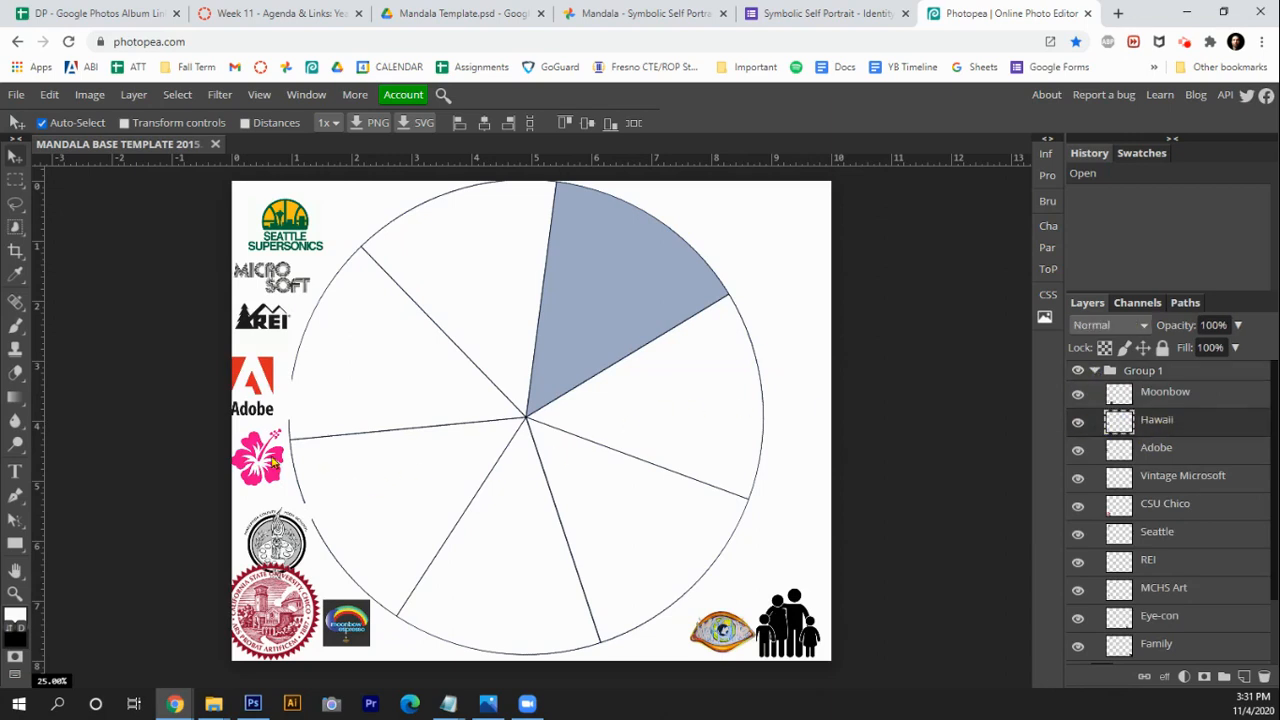
left_click_drag(272, 460, 590, 345)
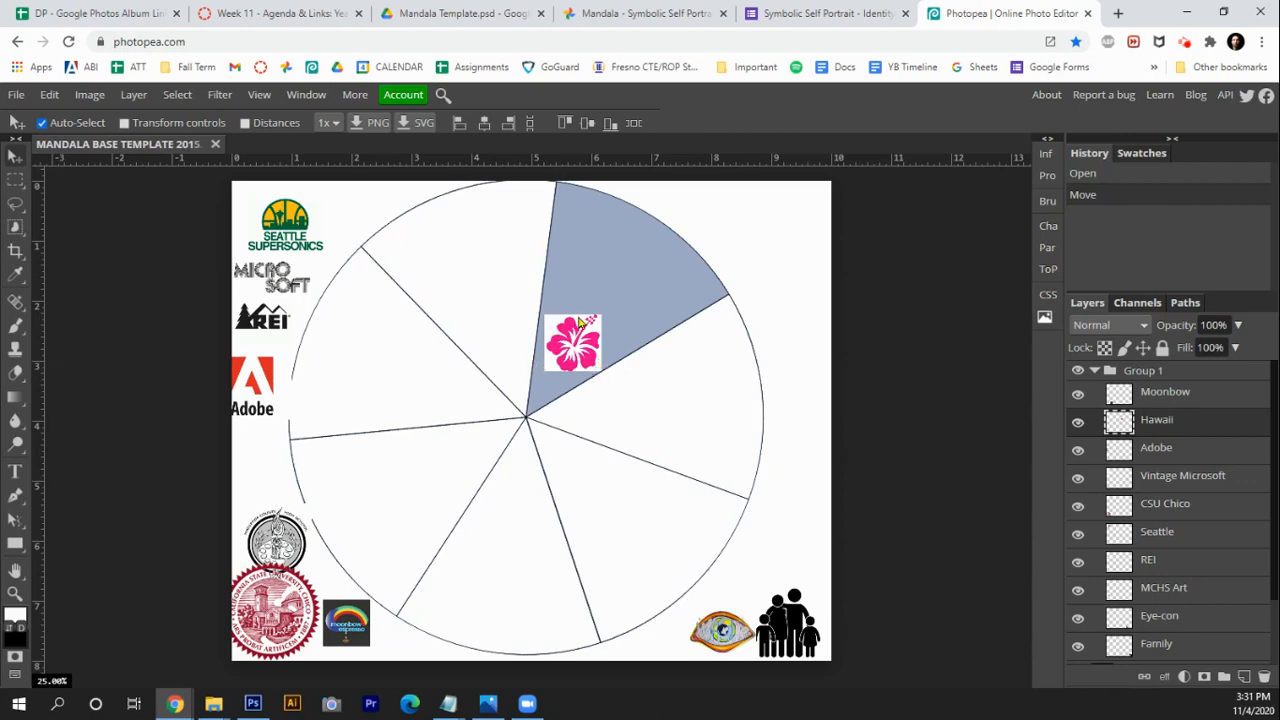
Remove the white background around the Hawaii flower with the Magic Wand at tolerance 20, then deselect
left_click(15, 592)
left_click(593, 368)
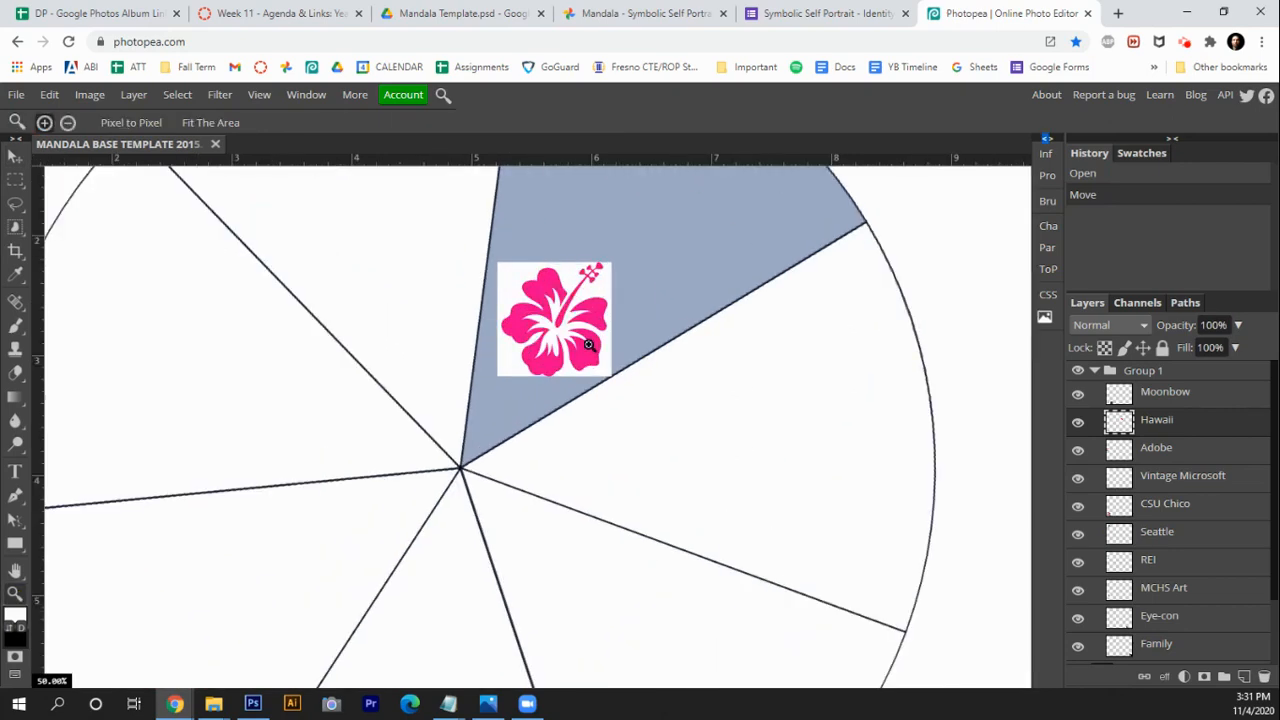
key("w")
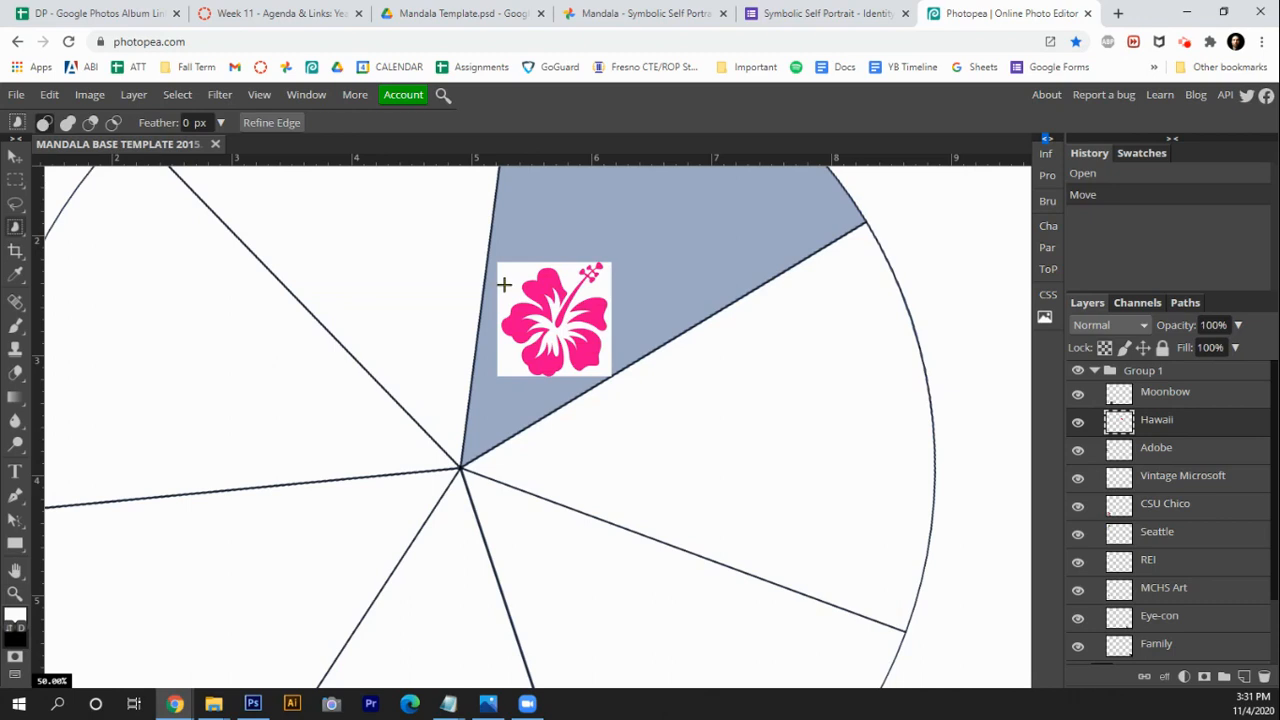
key("shift+w")
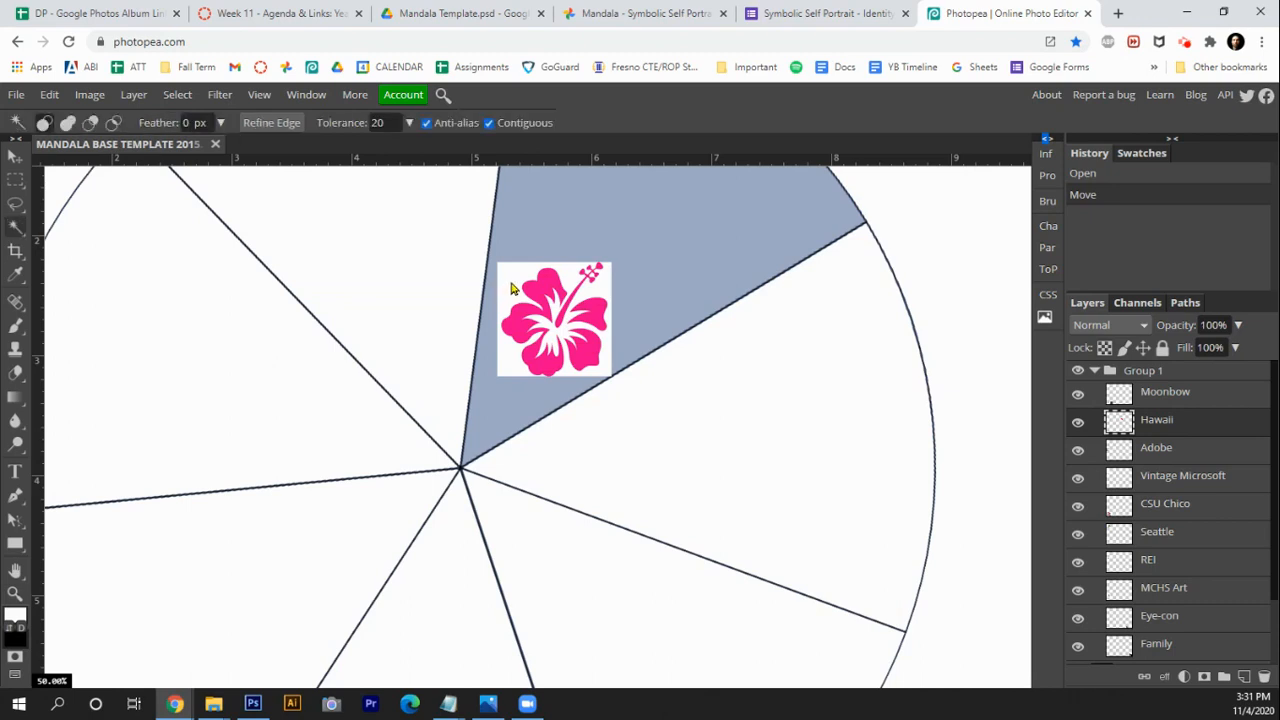
left_click(511, 283)
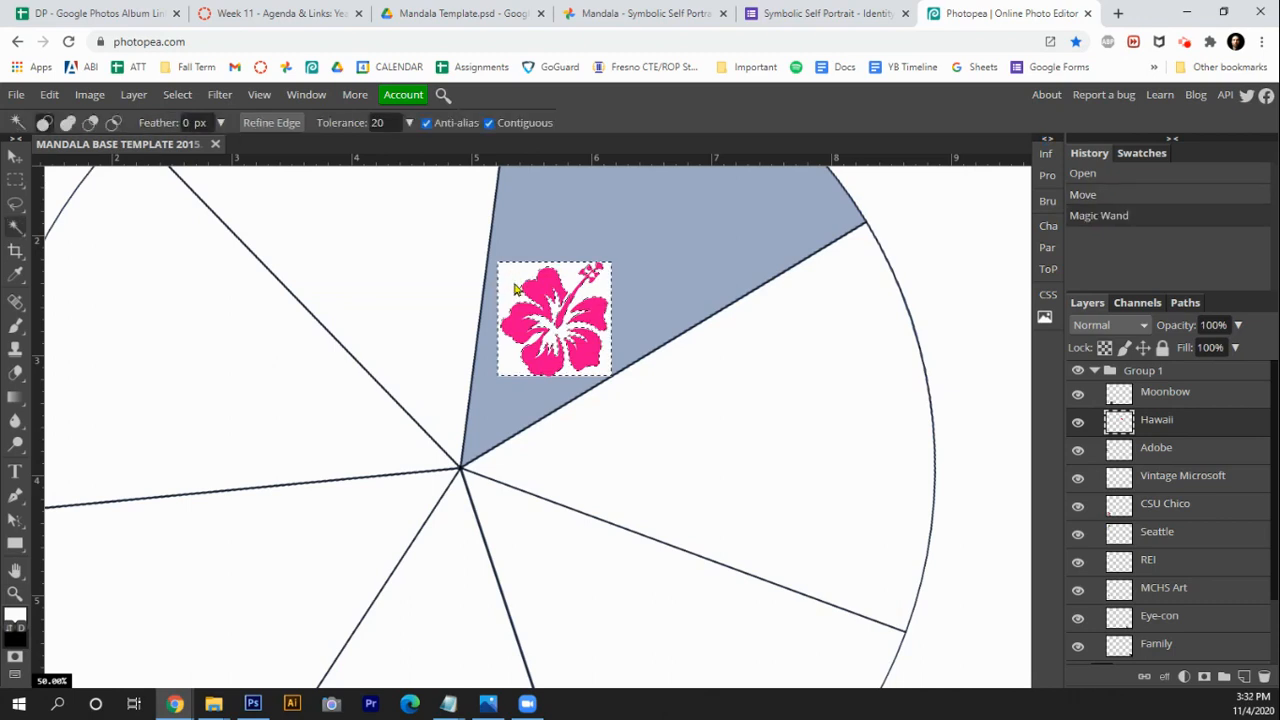
key("Delete")
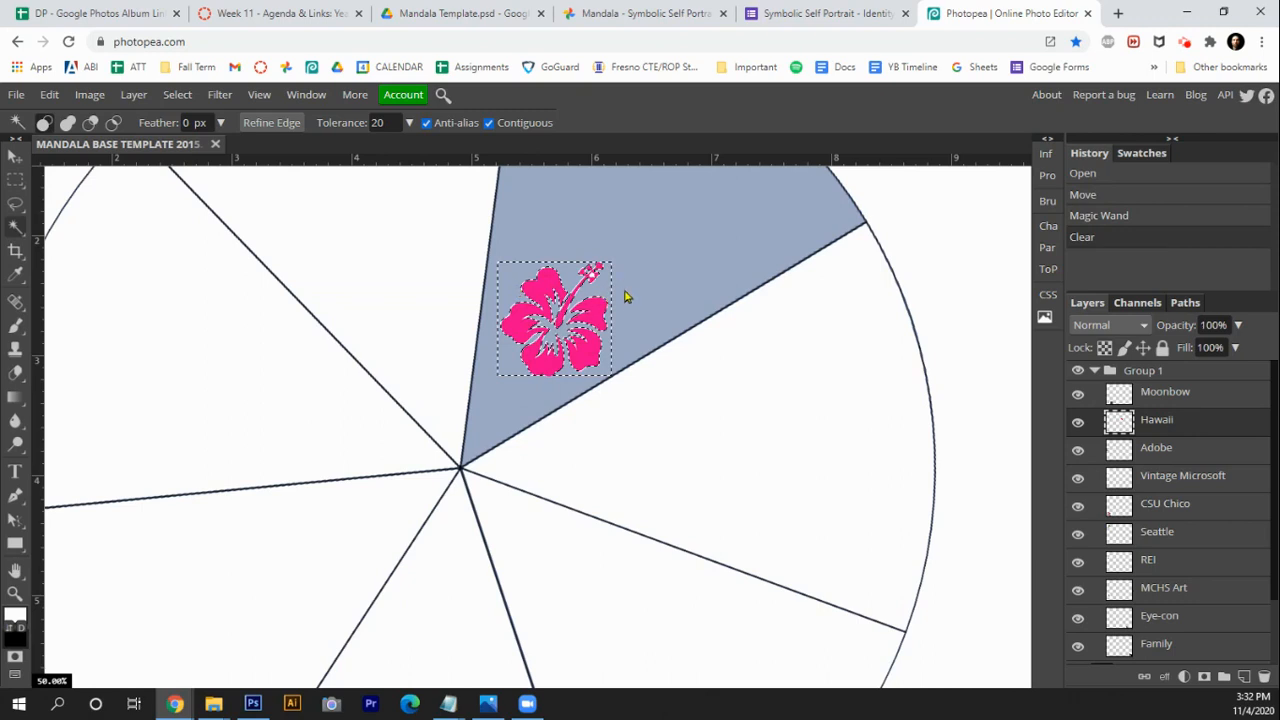
key("ctrl+d")
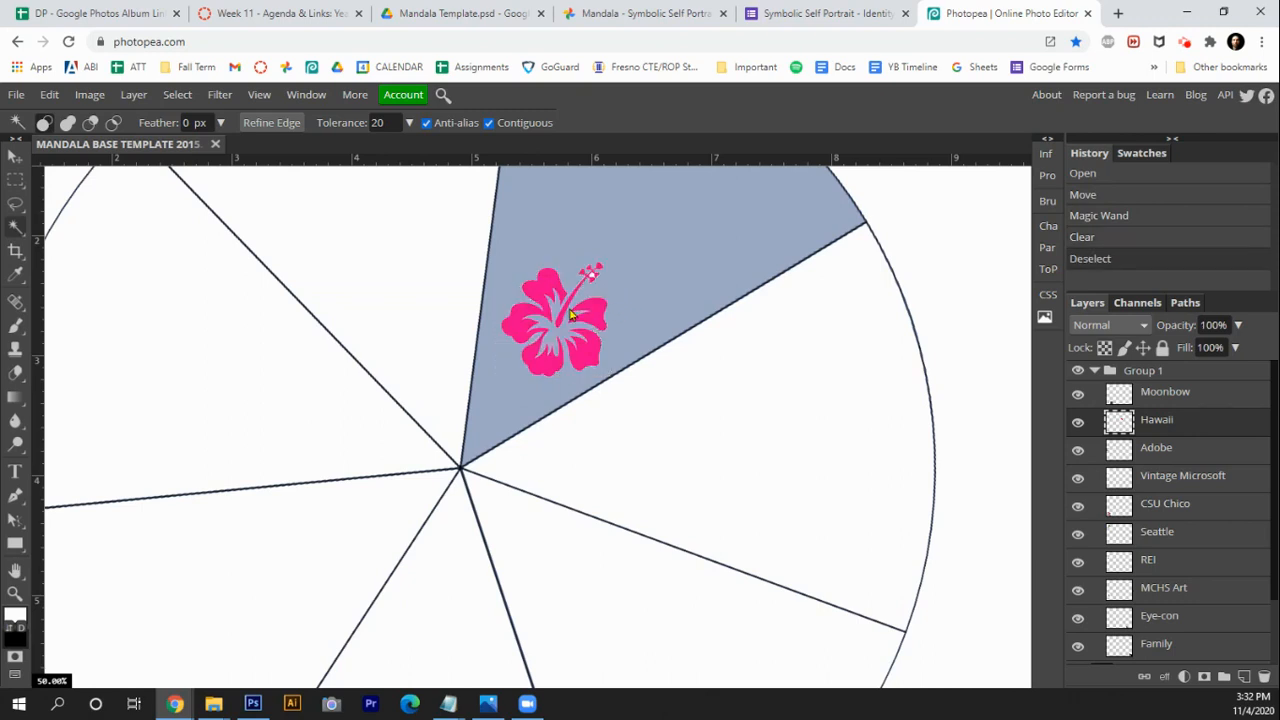
Select the leftover white patch inside the flower's stamen with the Magic Wand and delete it
key("z")
left_click(595, 316)
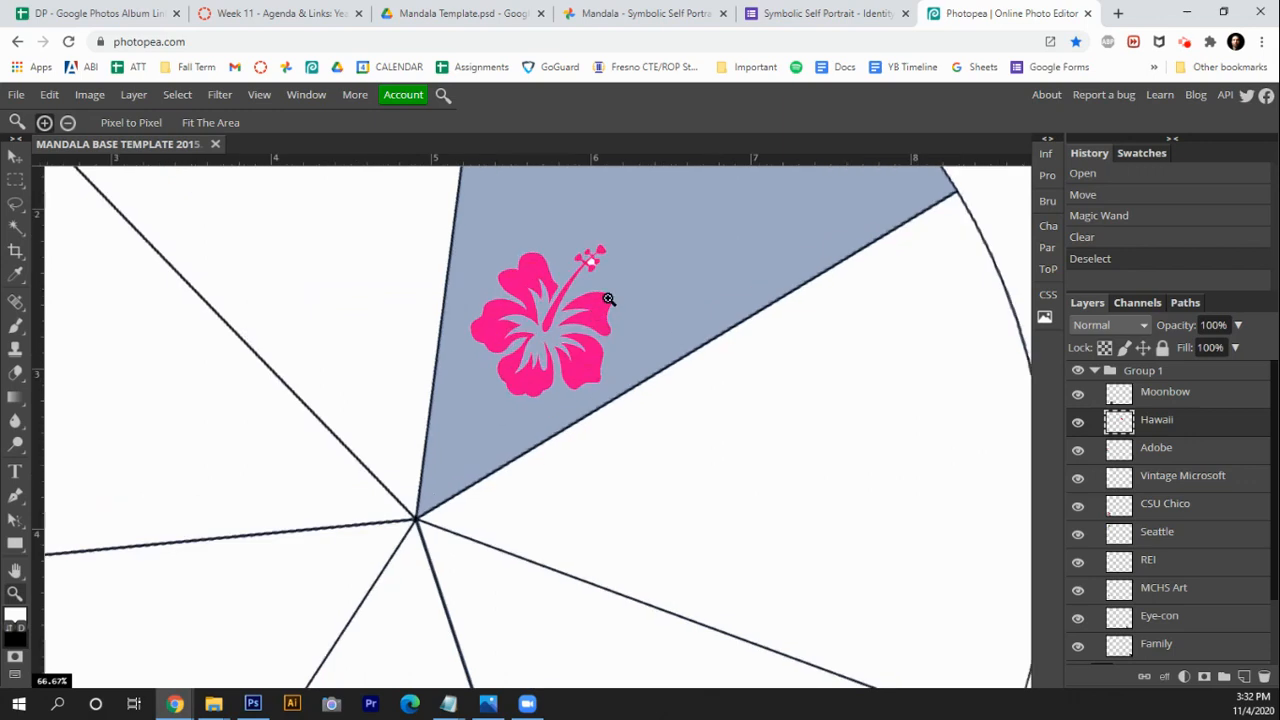
left_click(608, 296)
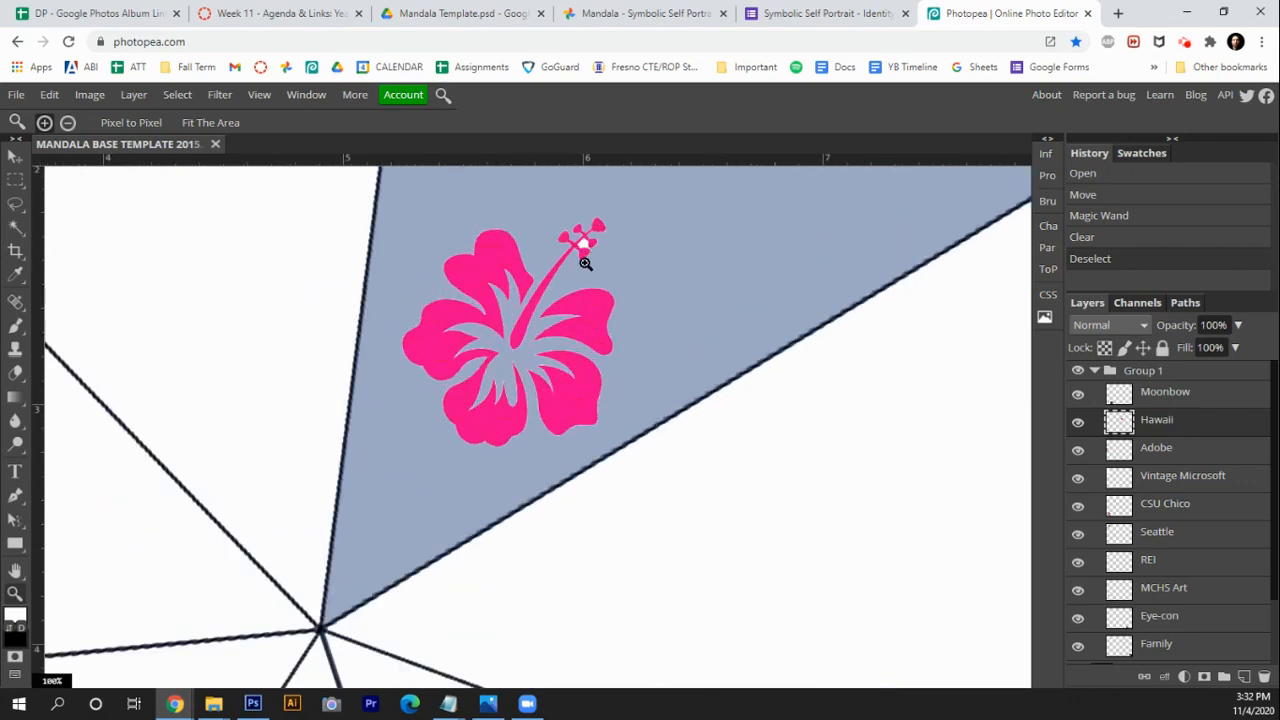
left_click(590, 261)
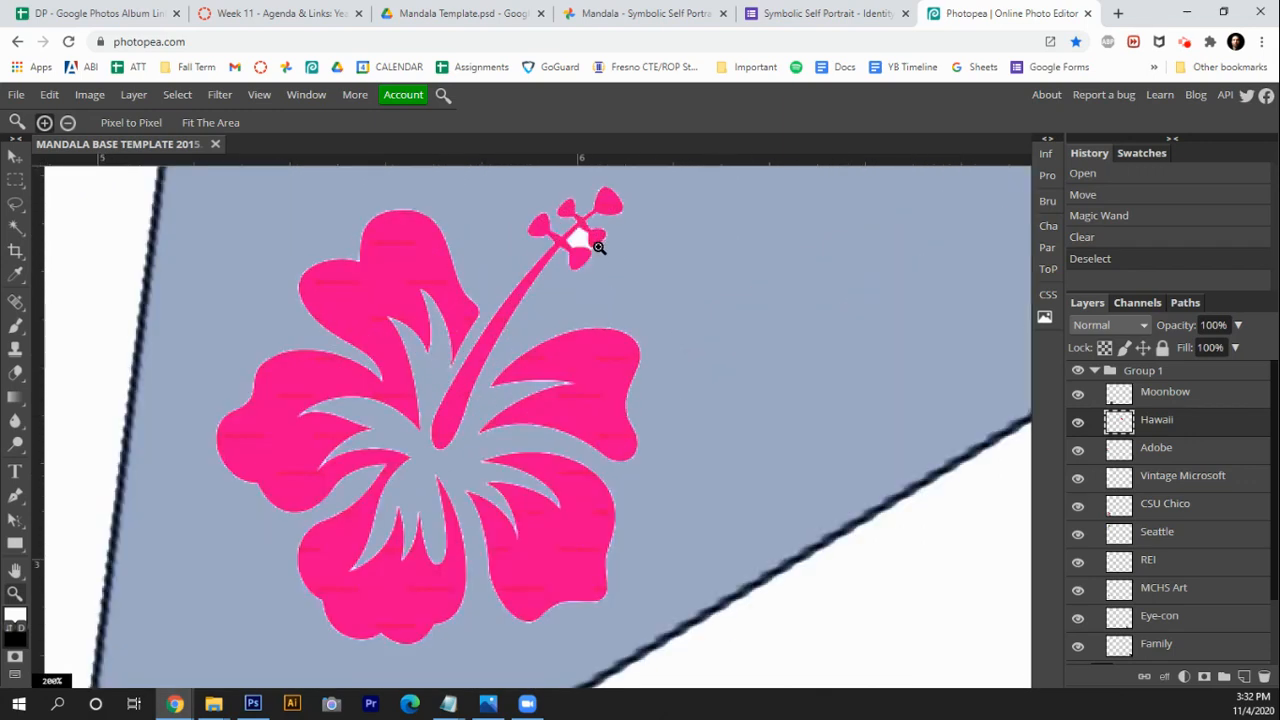
key("w")
left_click(576, 238)
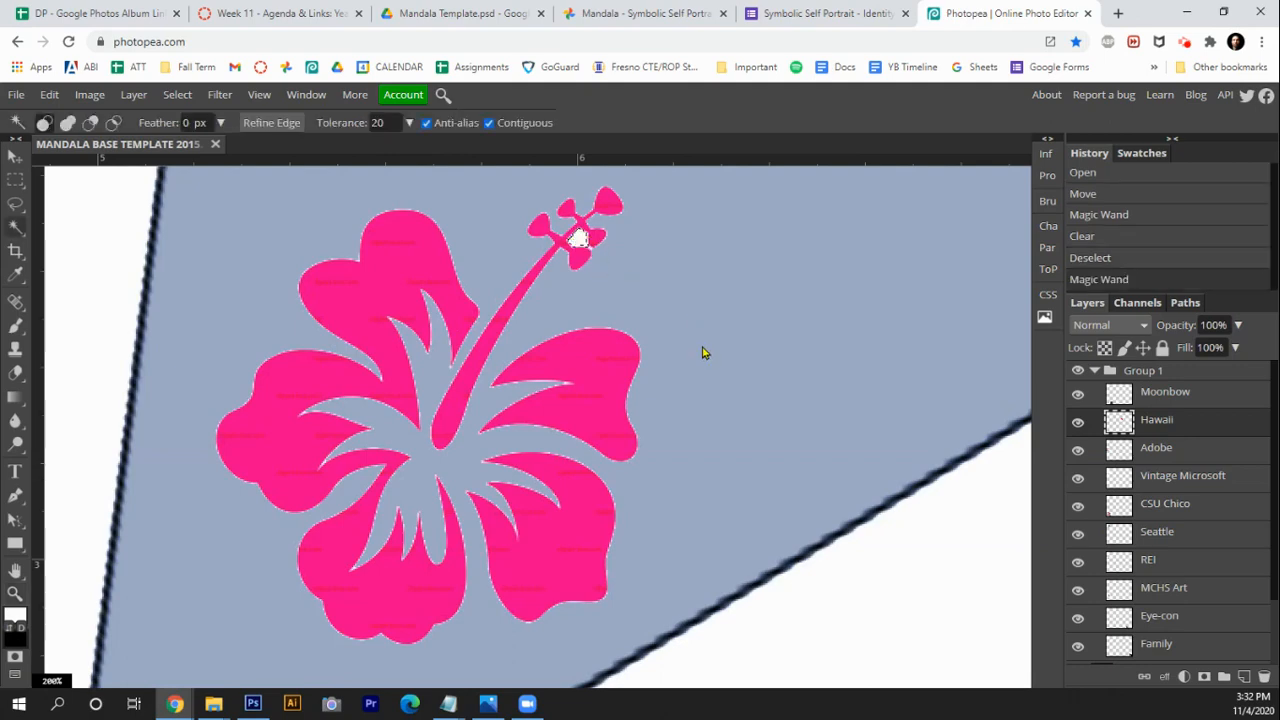
key("Delete")
key("ctrl+minus")
key("ctrl+minus")
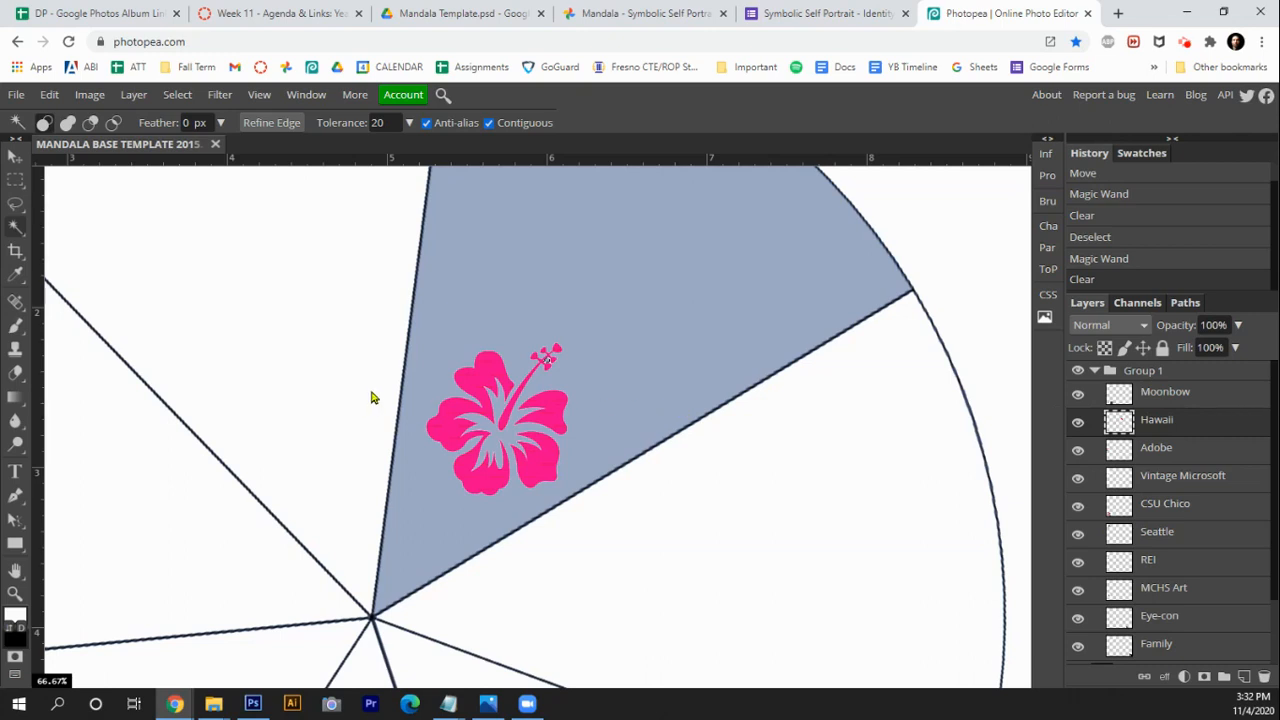
left_click(49, 94)
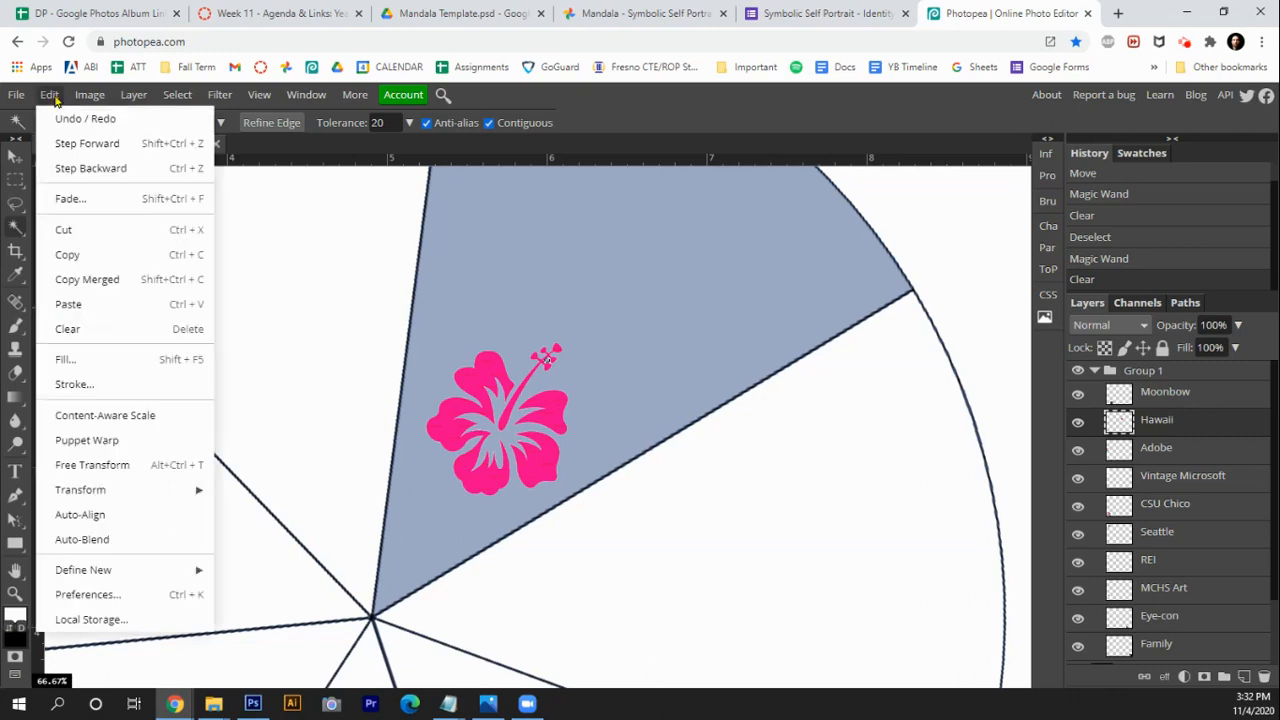
left_click(165, 462)
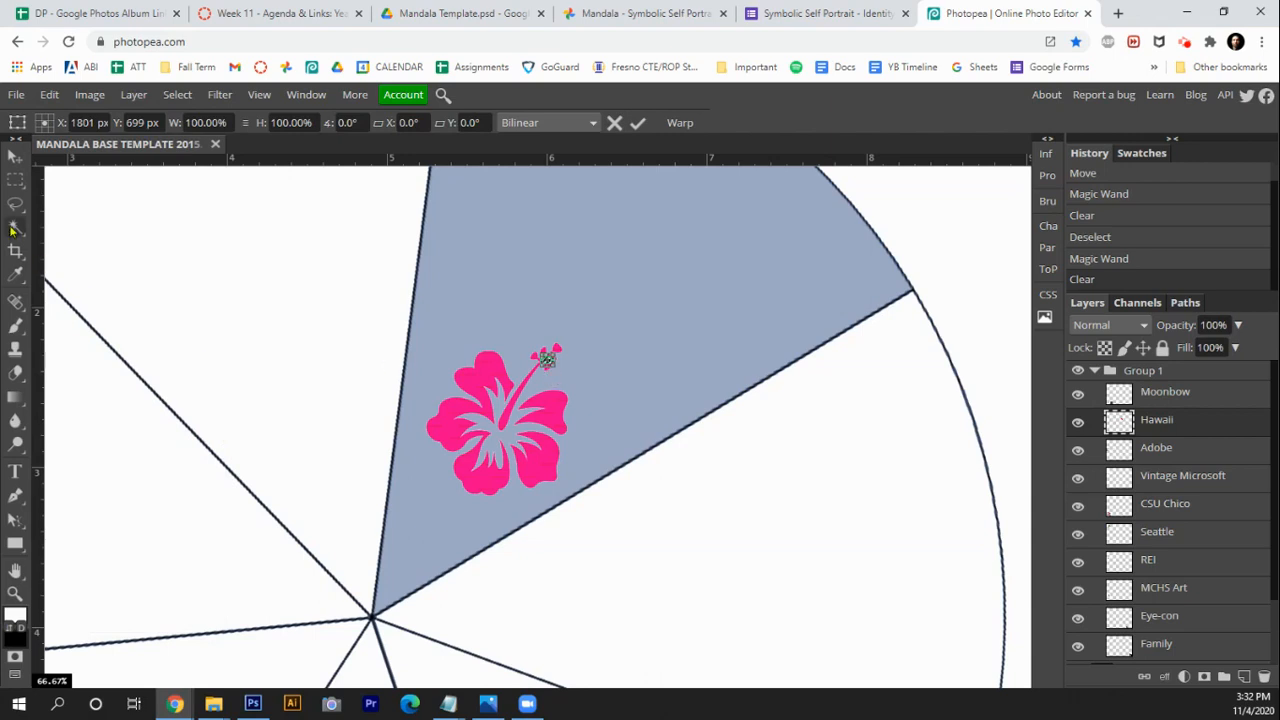
left_click(17, 157)
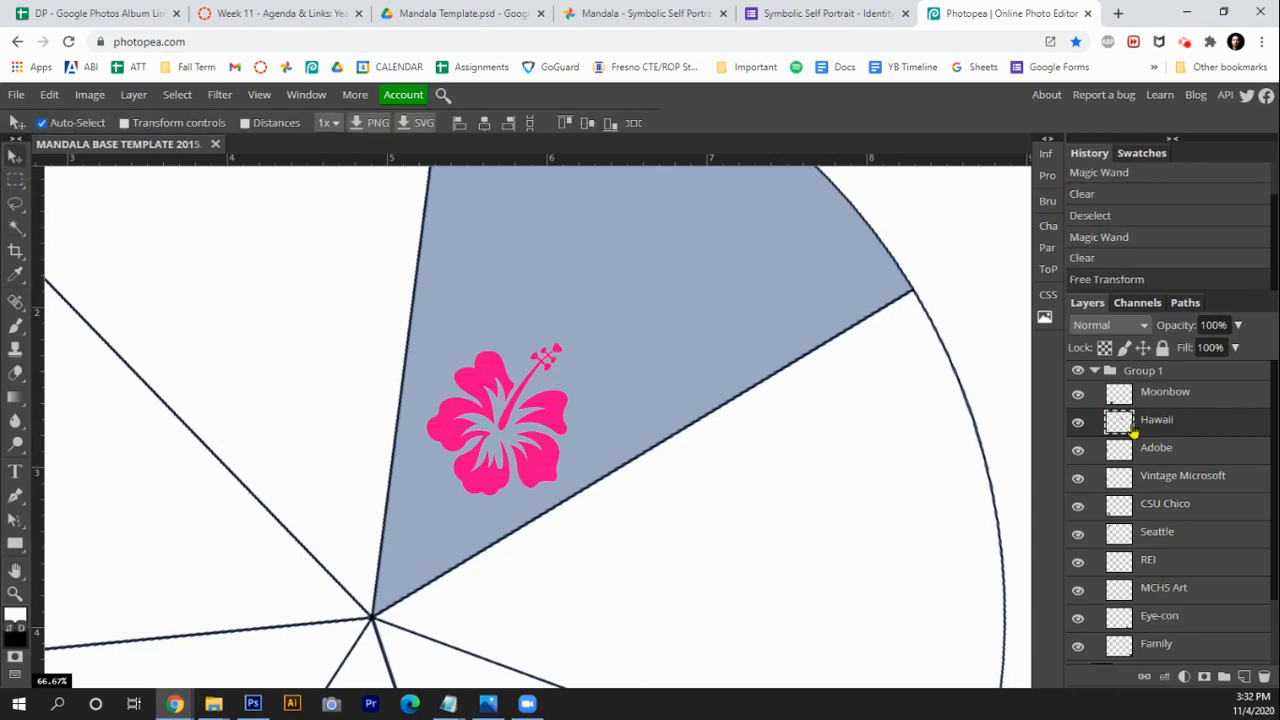
Enlarge the Hawaii flower slightly with Free Transform and move it closer to the gray slice's inner tip
key("ctrl+d")
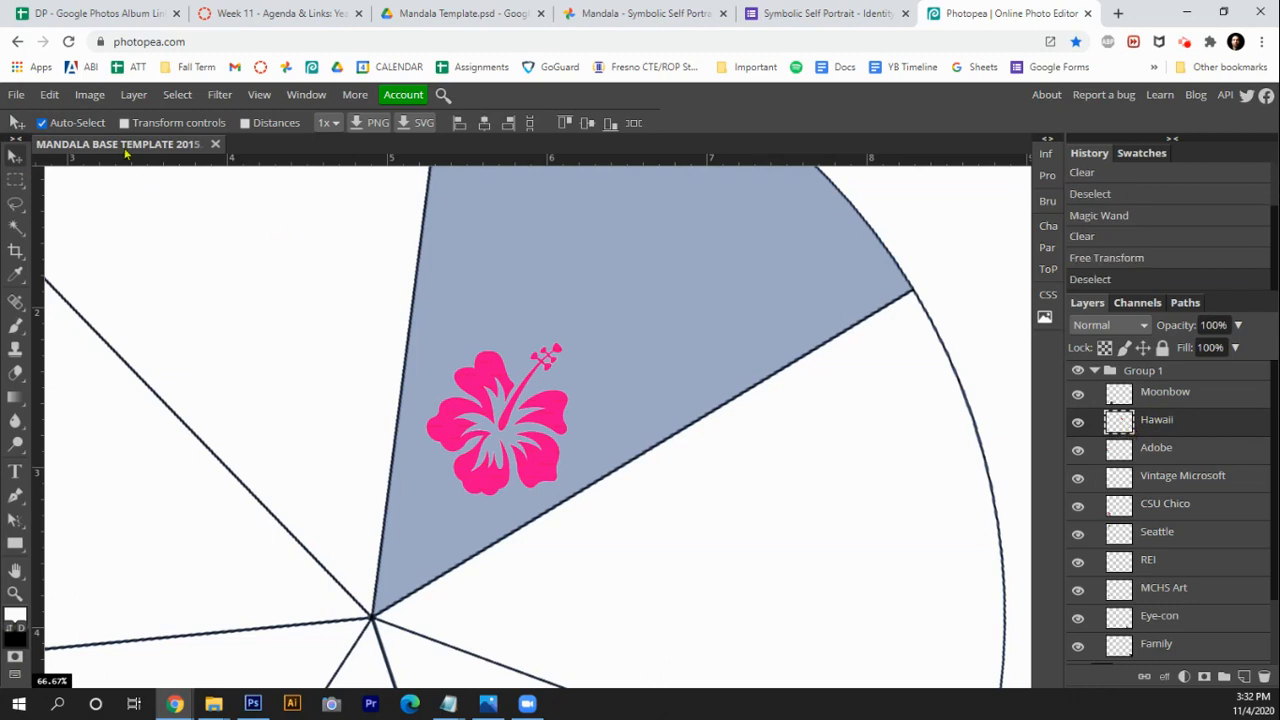
left_click(49, 94)
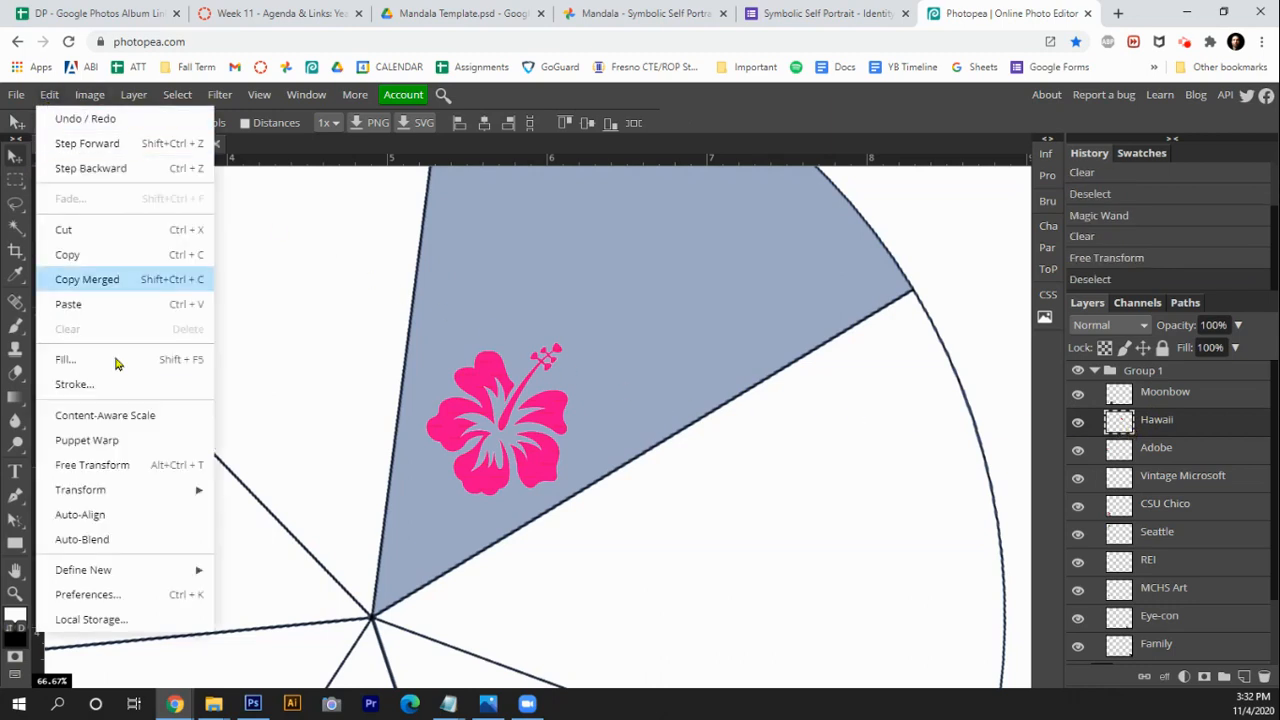
left_click(128, 463)
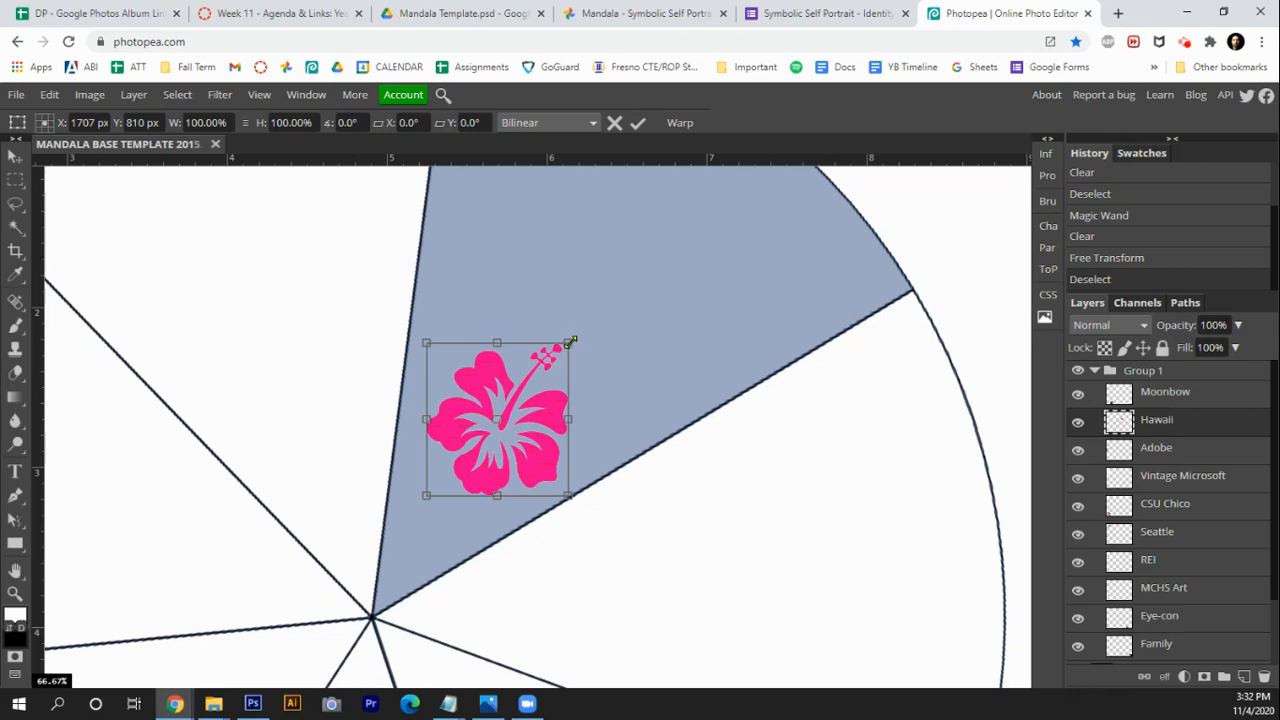
left_click_drag(569, 342, 558, 415)
key("Return")
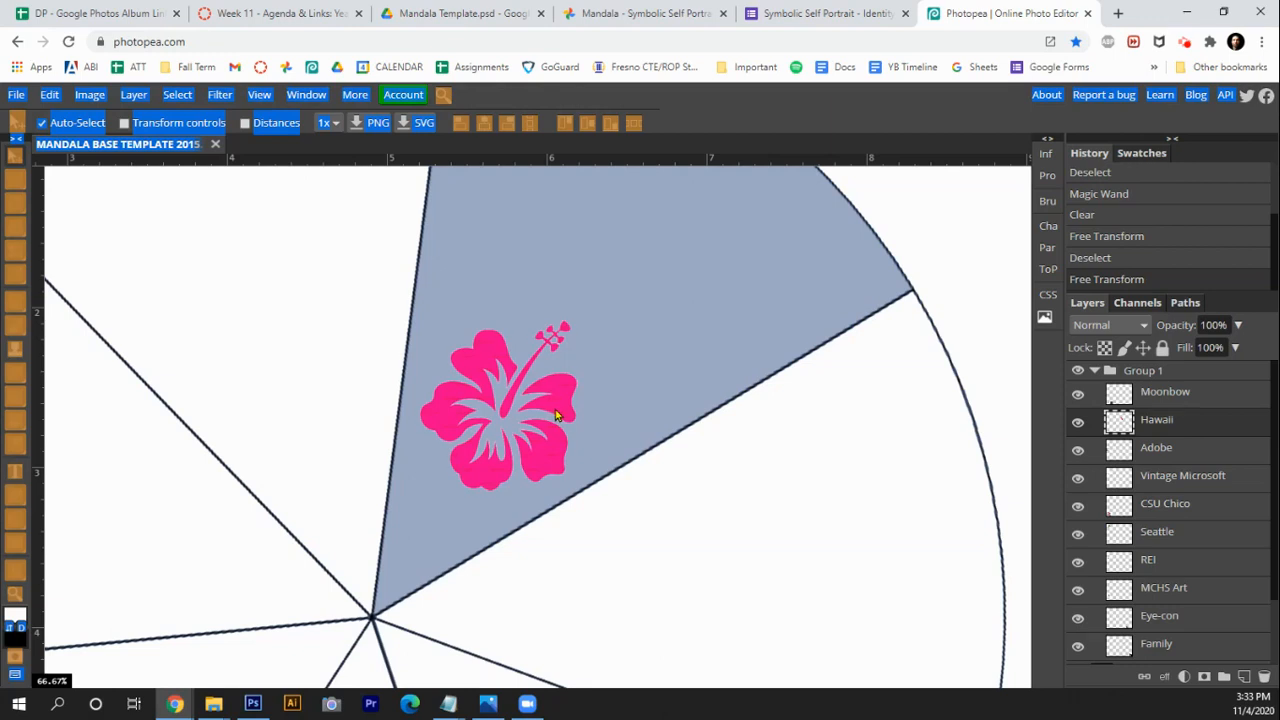
left_click_drag(556, 414, 487, 489)
left_click(487, 489)
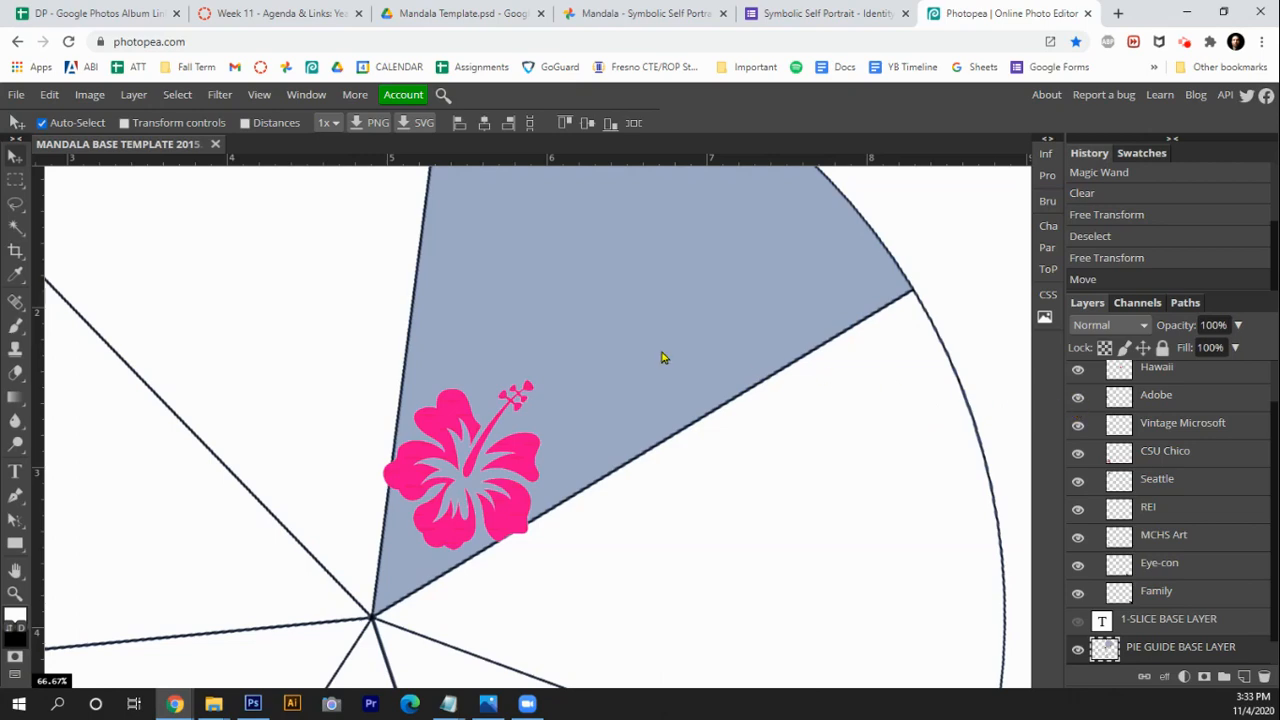
Move the Adobe logo on the Adobe layer into the gray slice, just above and beside the flower
key("ctrl+0")
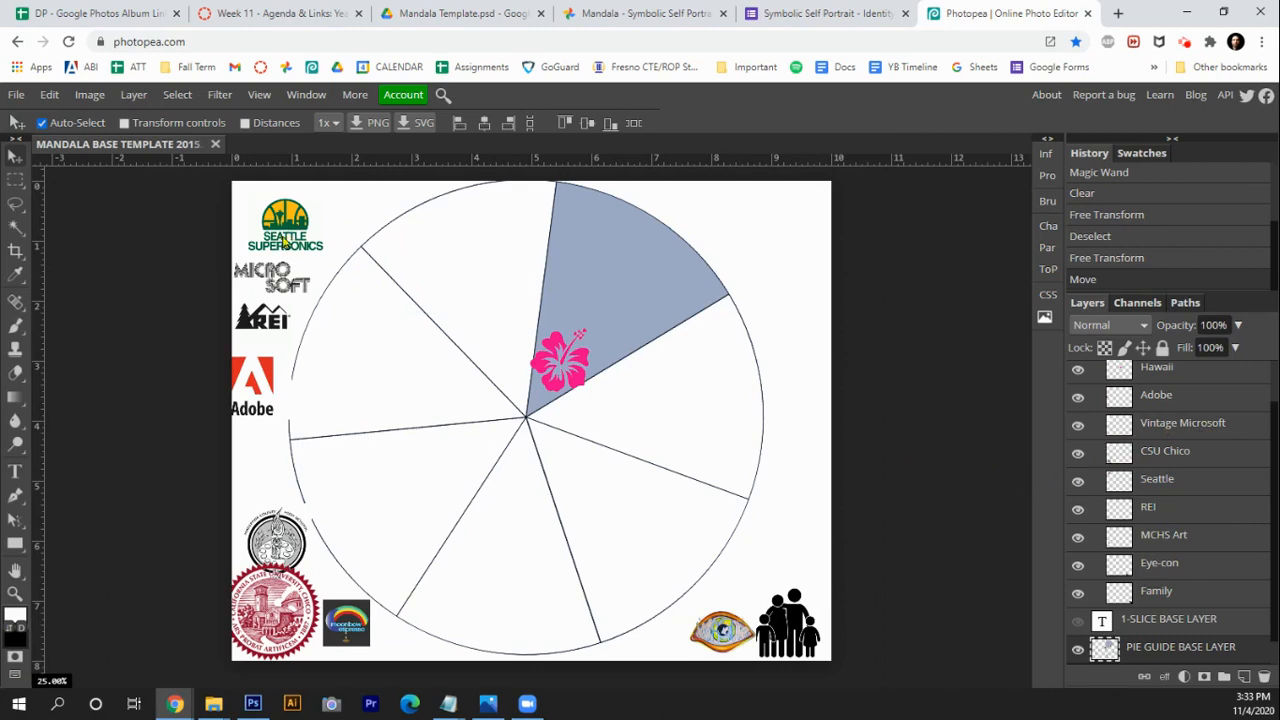
left_click(1168, 397)
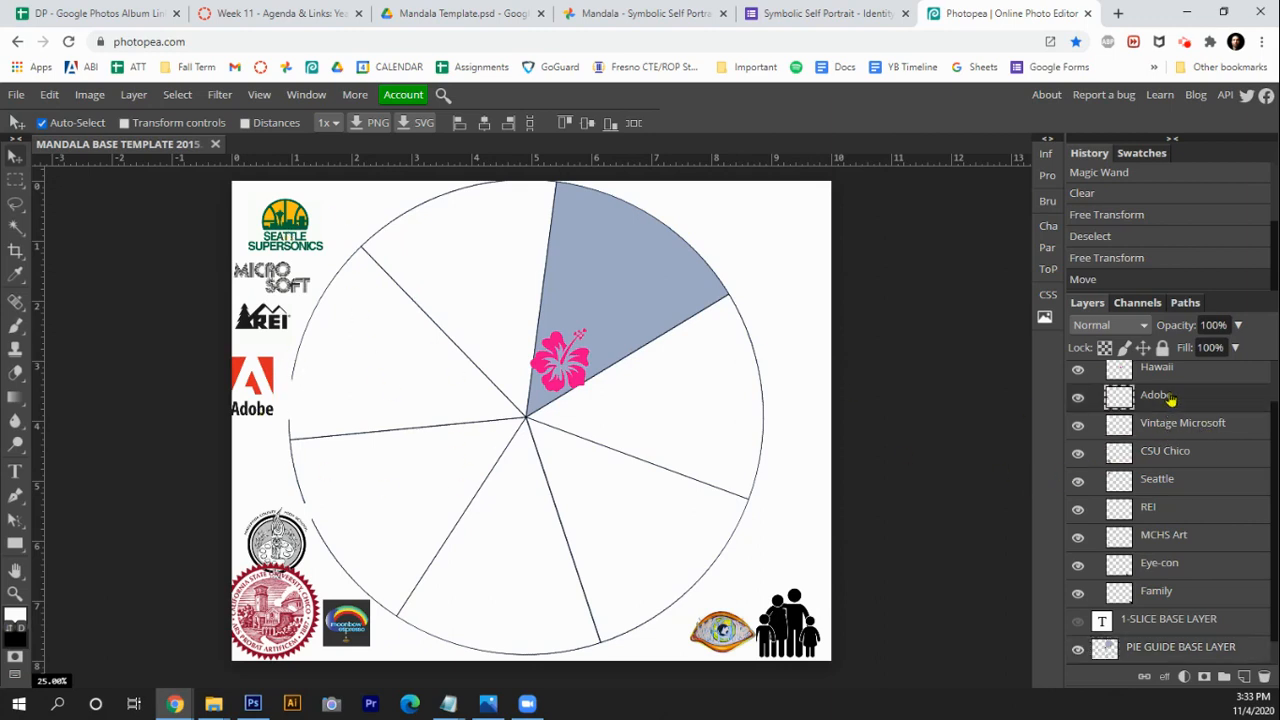
mouse_move(264, 398)
left_mouse_down()
mouse_move(557, 345)
mouse_move(662, 293)
left_mouse_up()
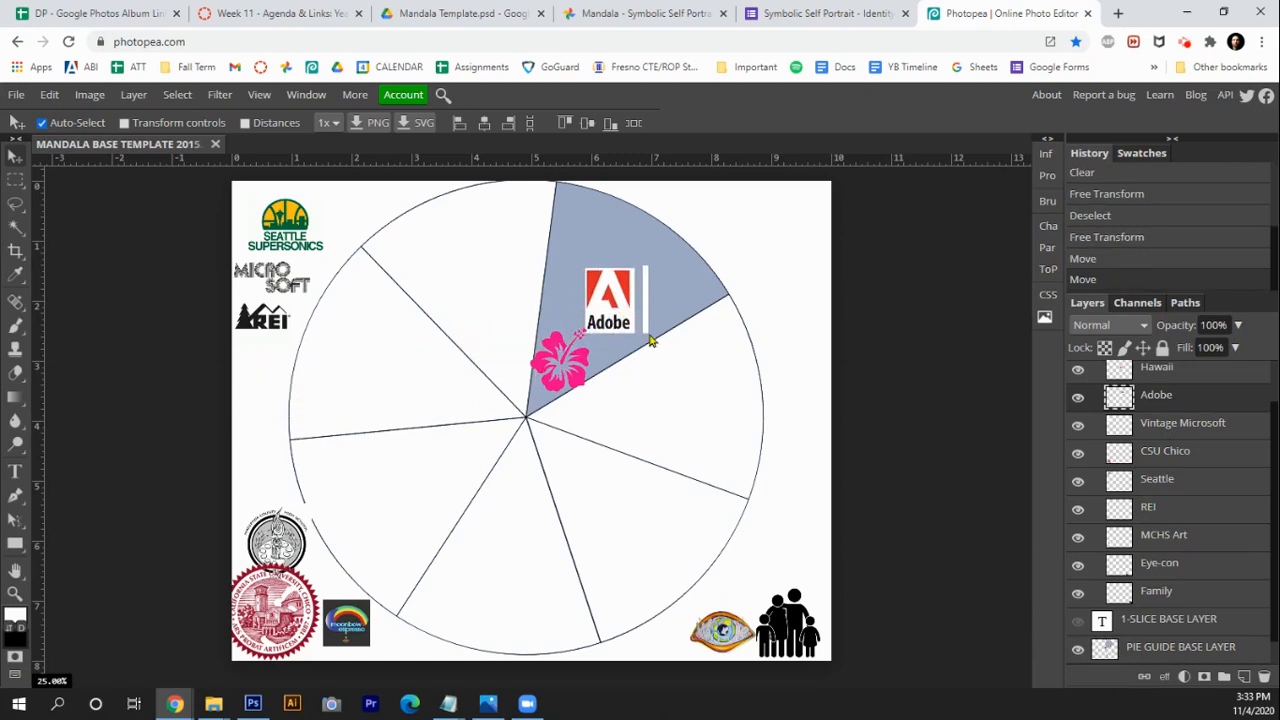
Select the stray white strip beside the Adobe logo with a rectangular selection and delete it
key("z")
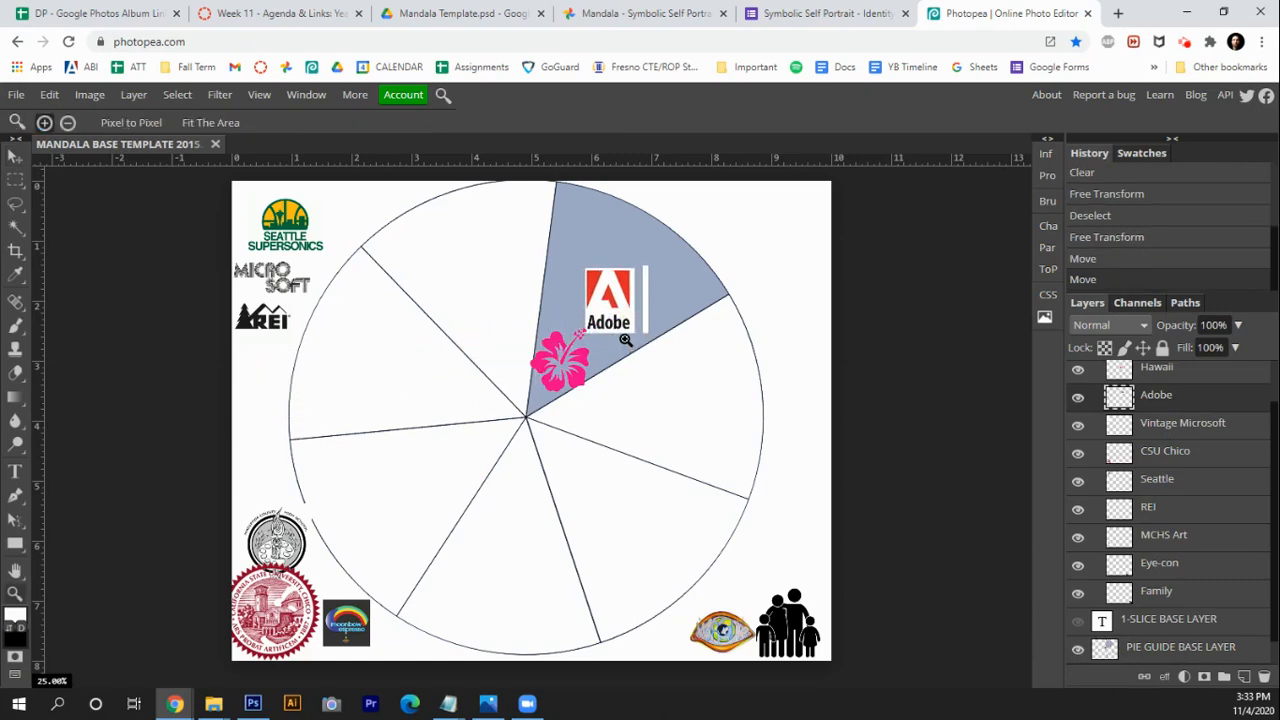
left_click(645, 310)
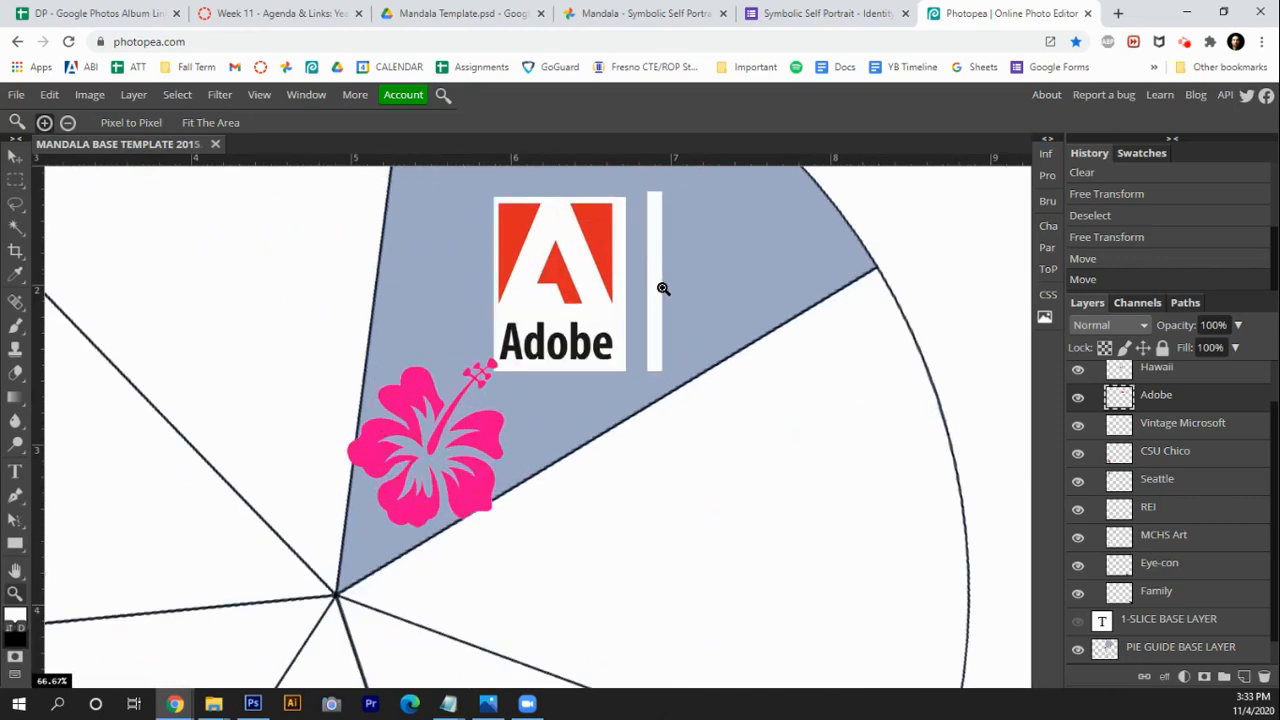
left_click(663, 289)
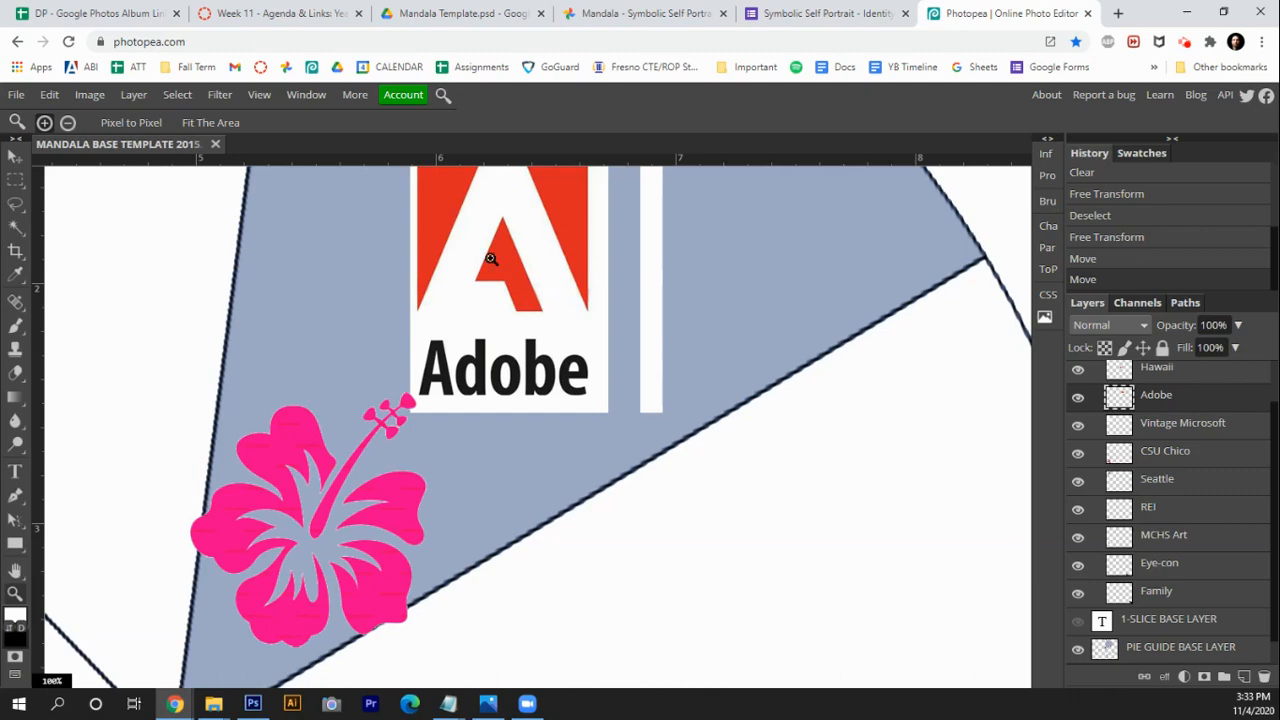
key("h")
left_click_drag(480, 250, 494, 386)
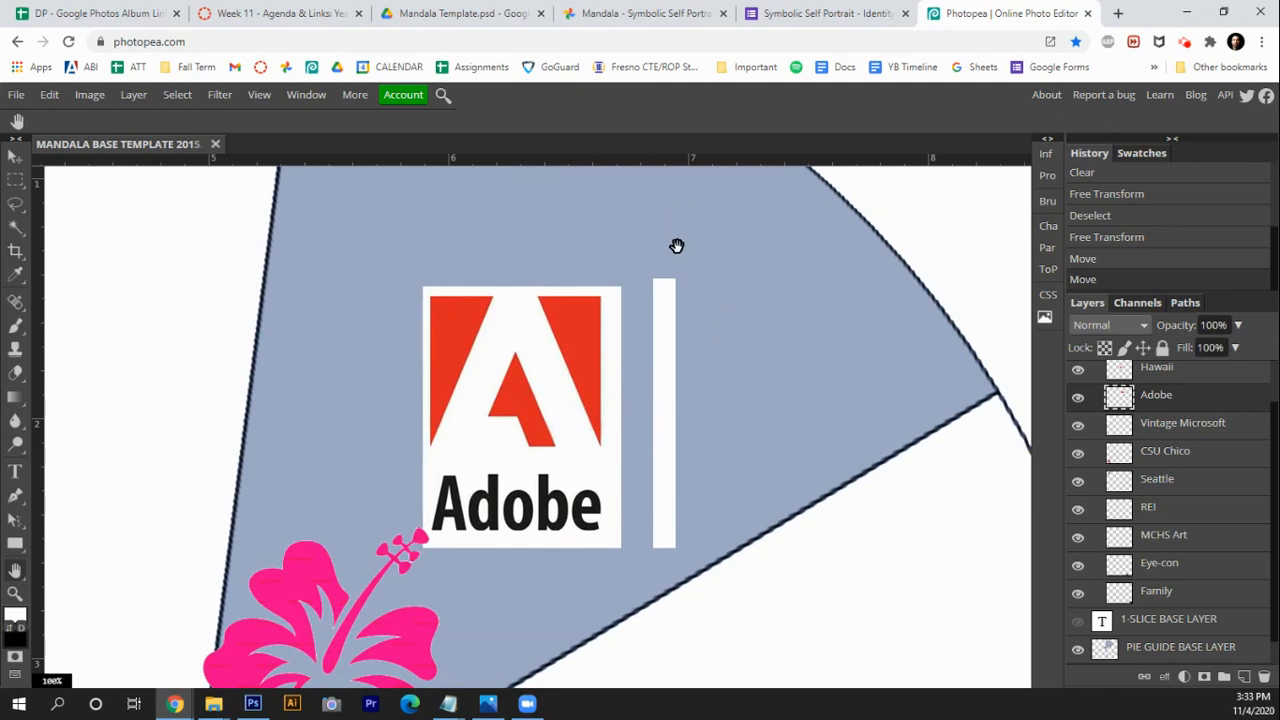
key("m")
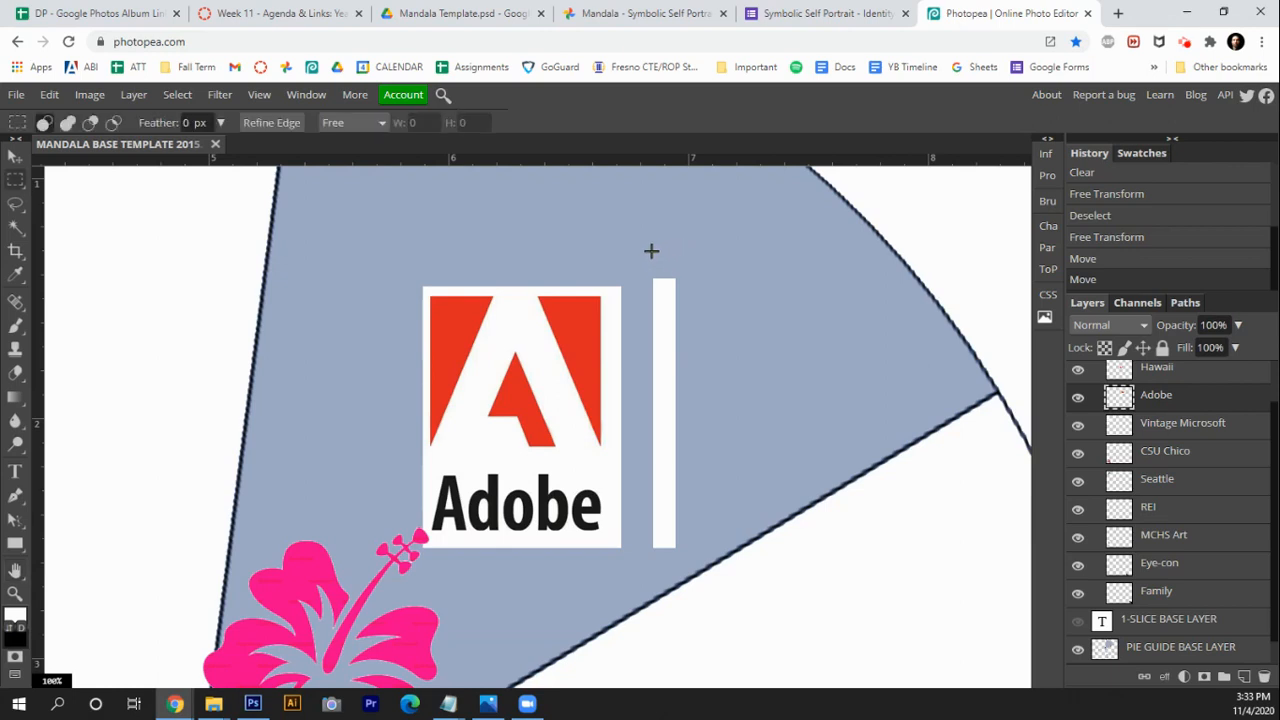
left_click_drag(641, 263, 710, 563)
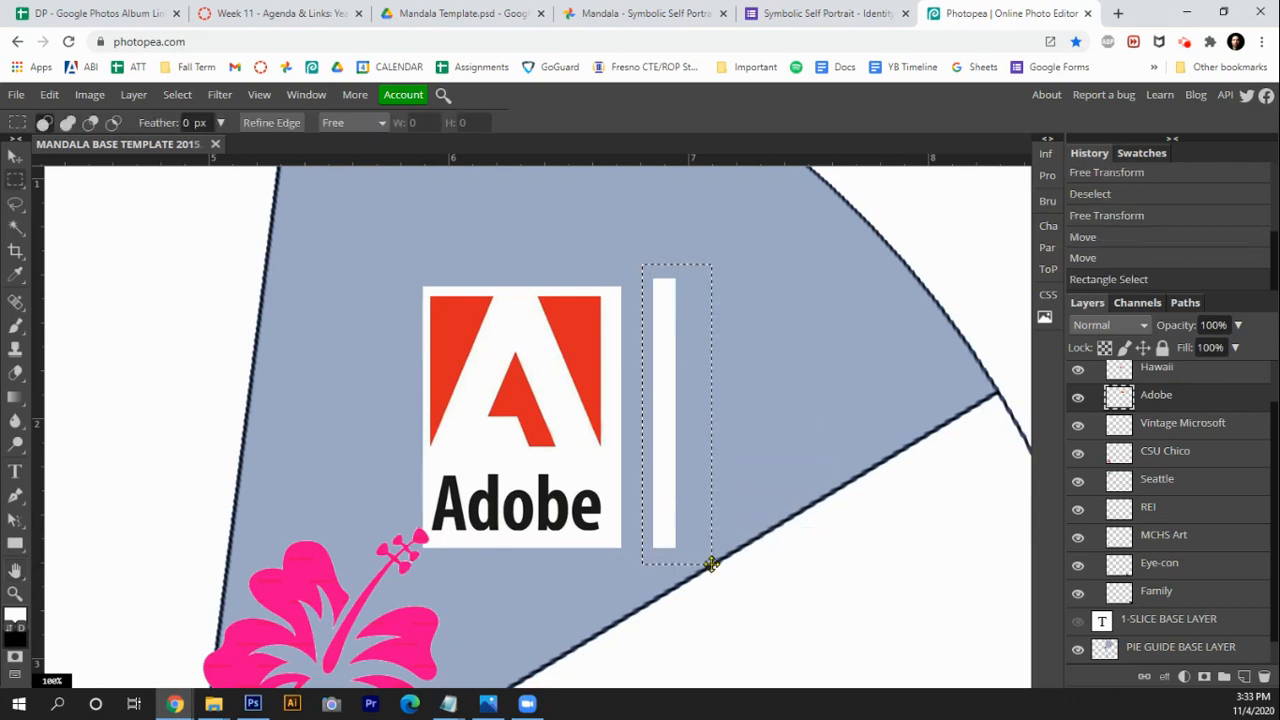
key("Delete")
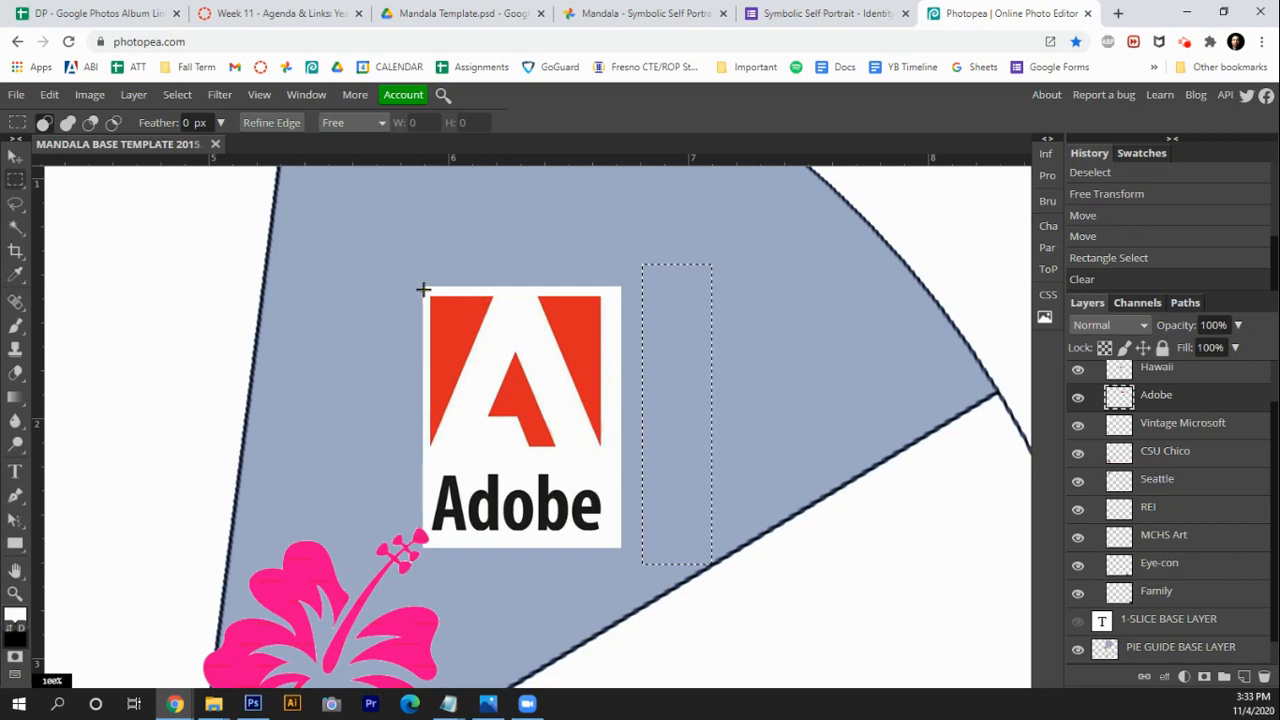
Trim the excess white margin around the Adobe logo by selecting the logo, inverting the selection and deleting, then deselect
left_click_drag(423, 290, 607, 541)
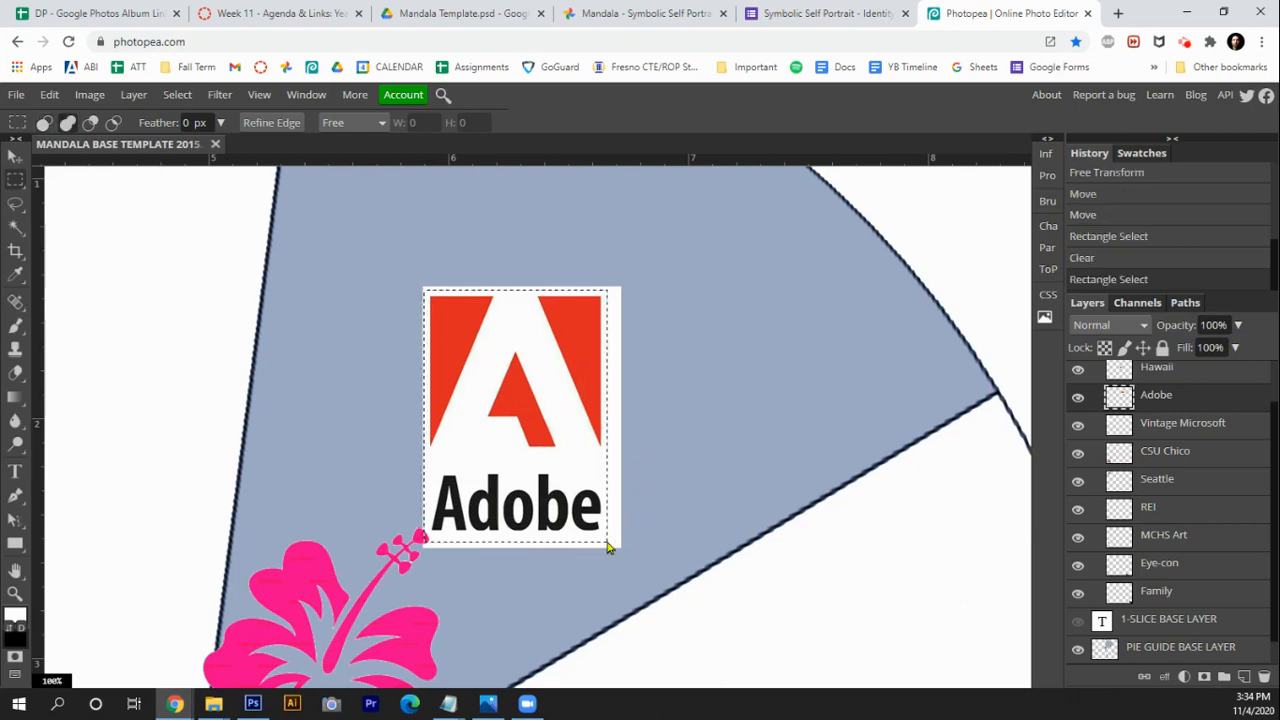
key("ctrl+shift+i")
key("Delete")
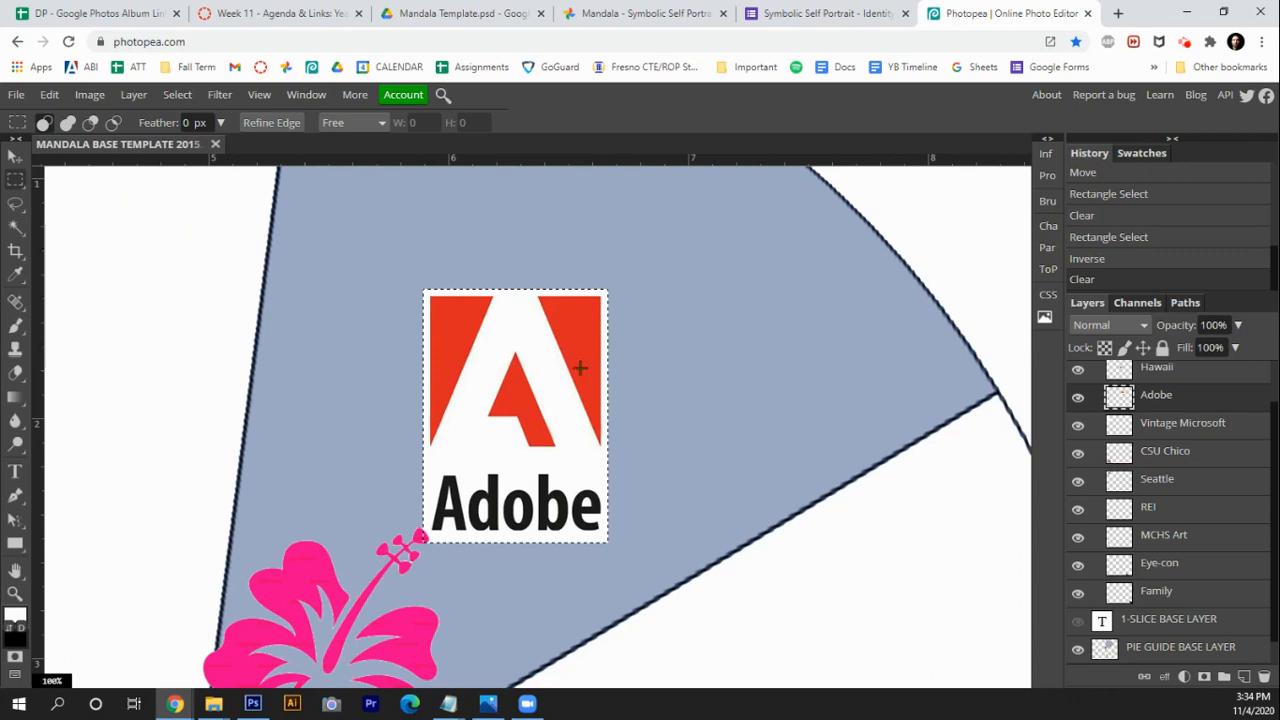
key("ctrl+d")
Scale the Adobe logo down to about two thirds with Free Transform and move it above the flower near the slice's left edge
left_click(49, 94)
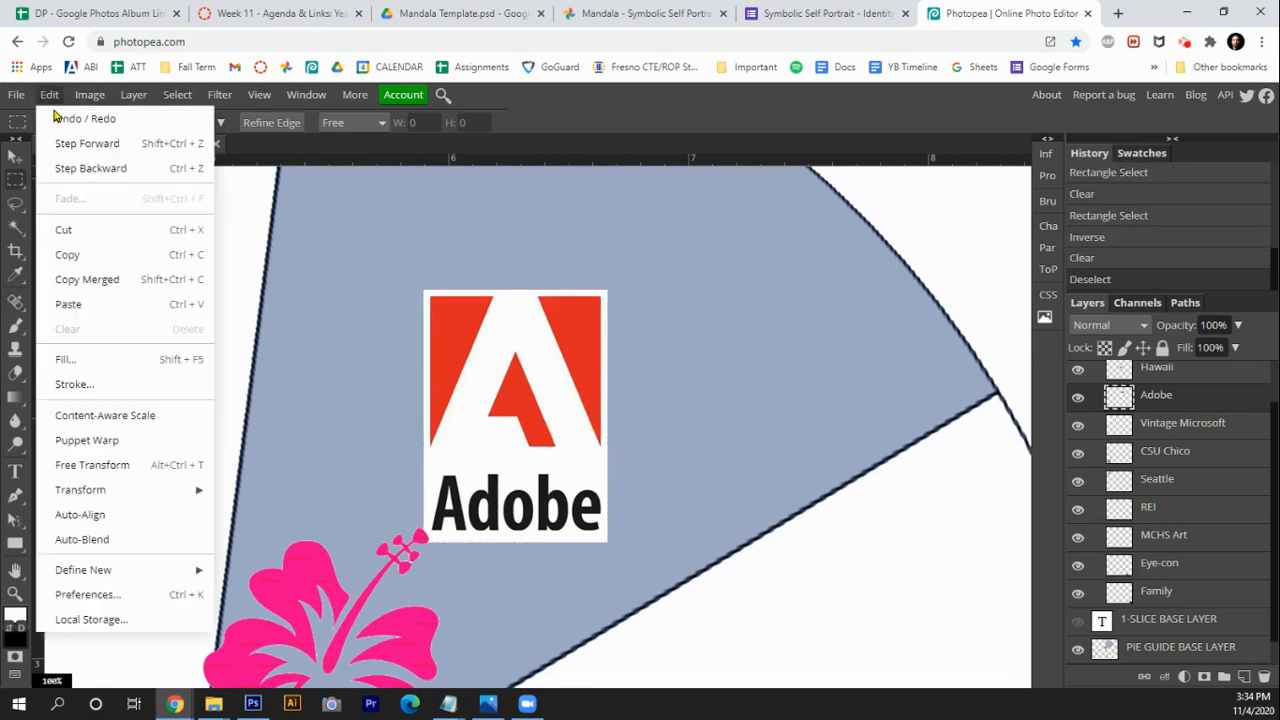
left_click(100, 464)
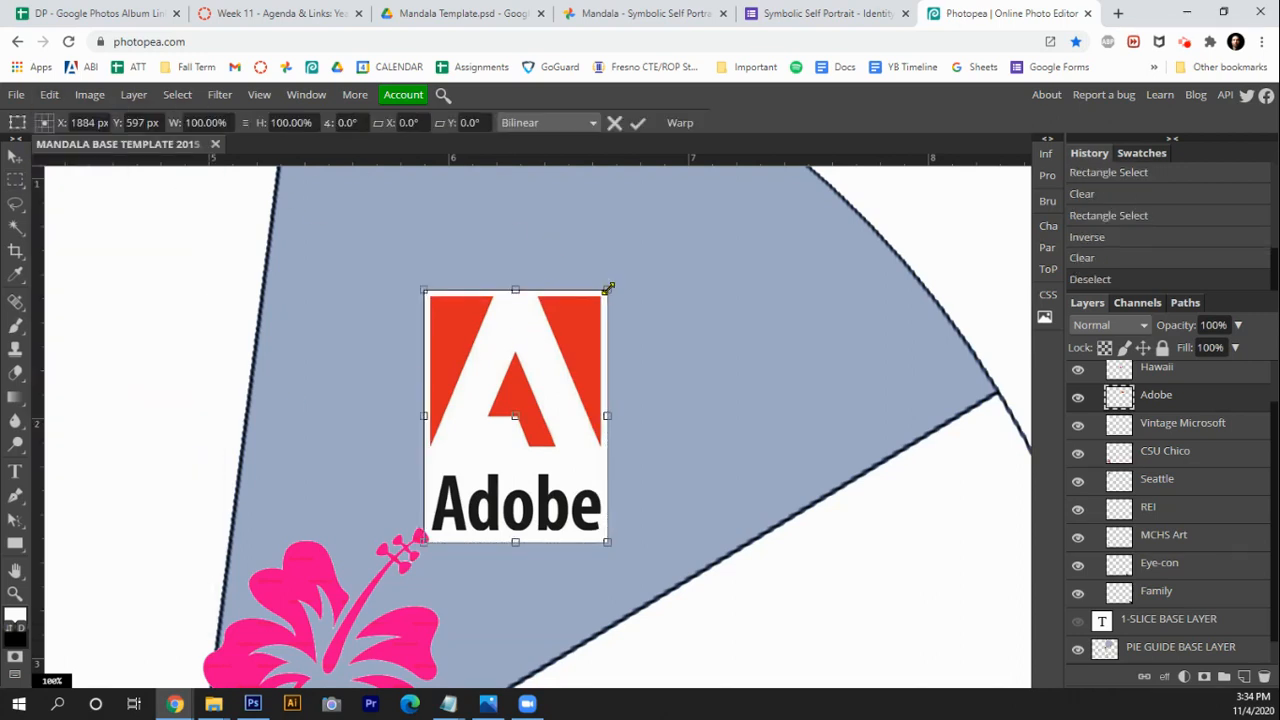
left_click_drag(608, 288, 546, 376)
key("Return")
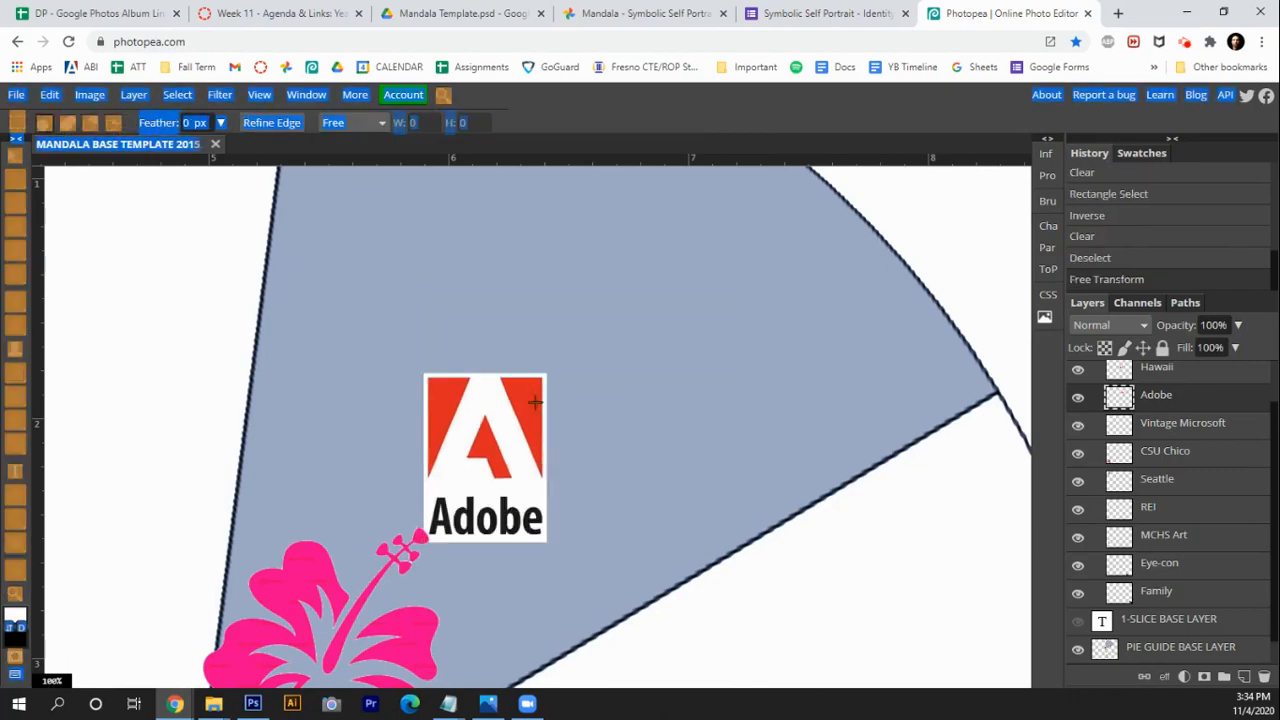
key("v")
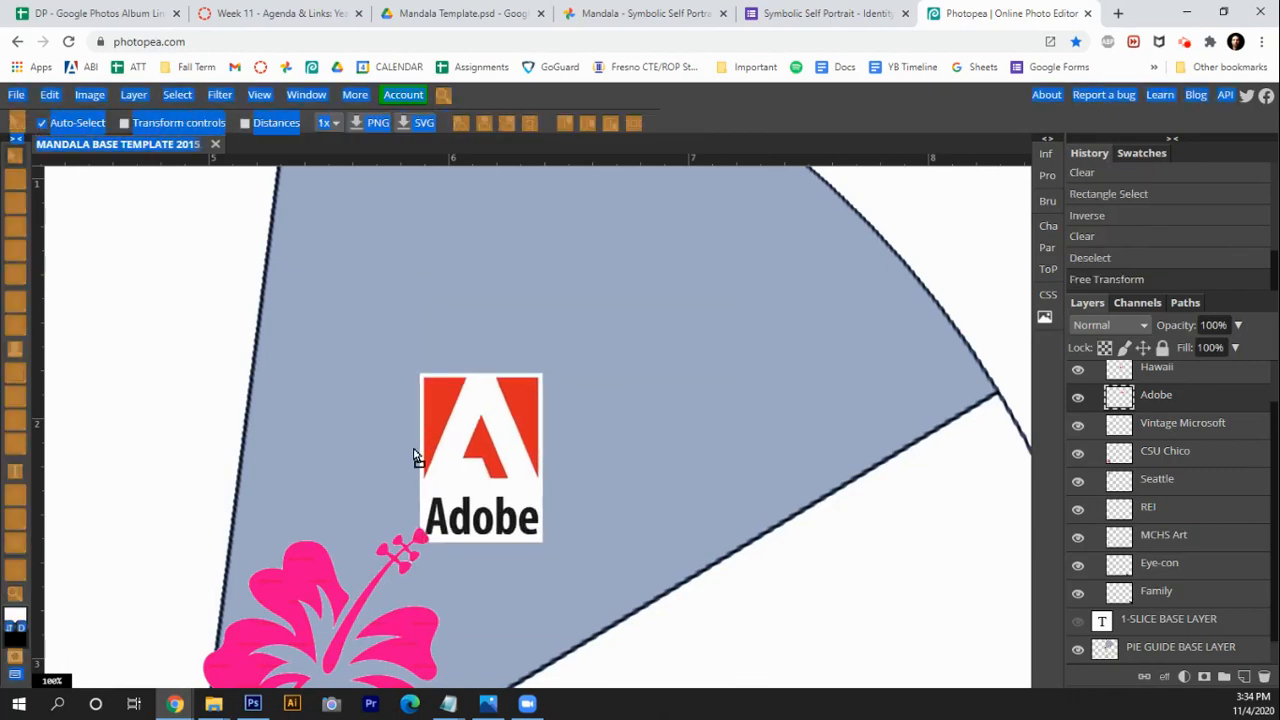
left_click_drag(482, 435, 346, 424)
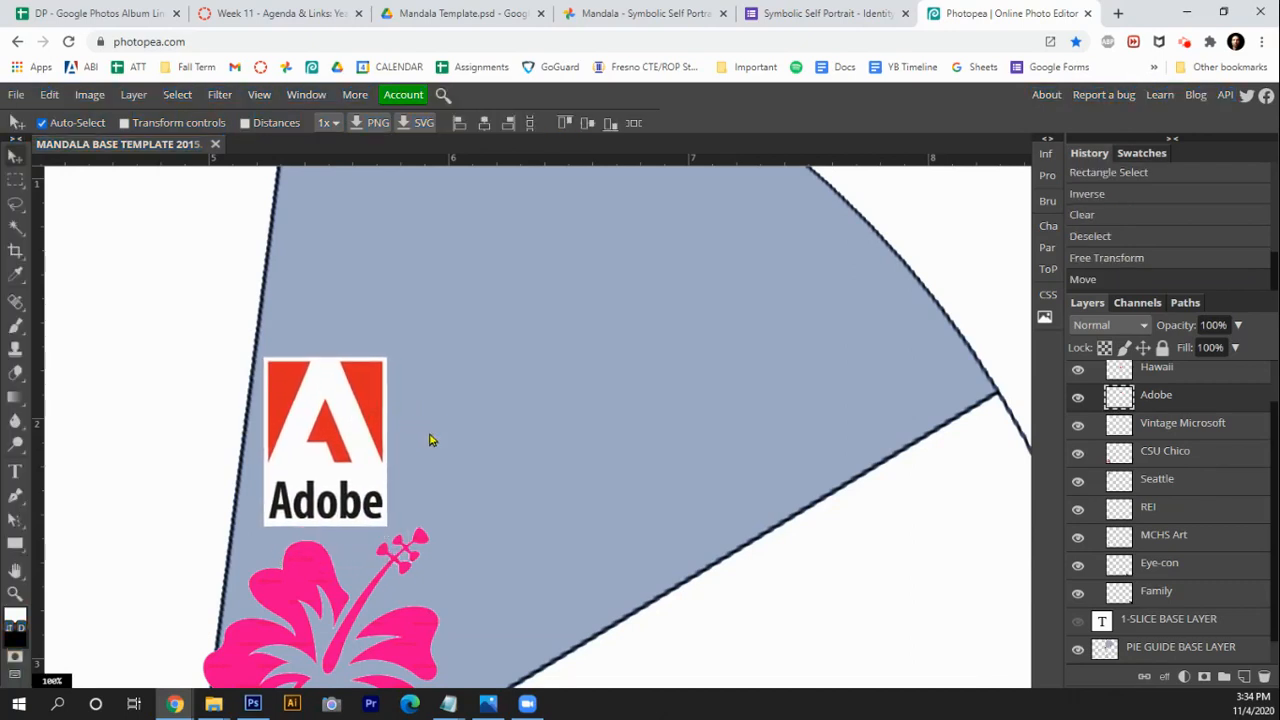
Rotate the Adobe logo about 7.4° and fit it flush against the slice's left edge
key("ctrl+t")
left_click_drag(449, 301, 458, 302)
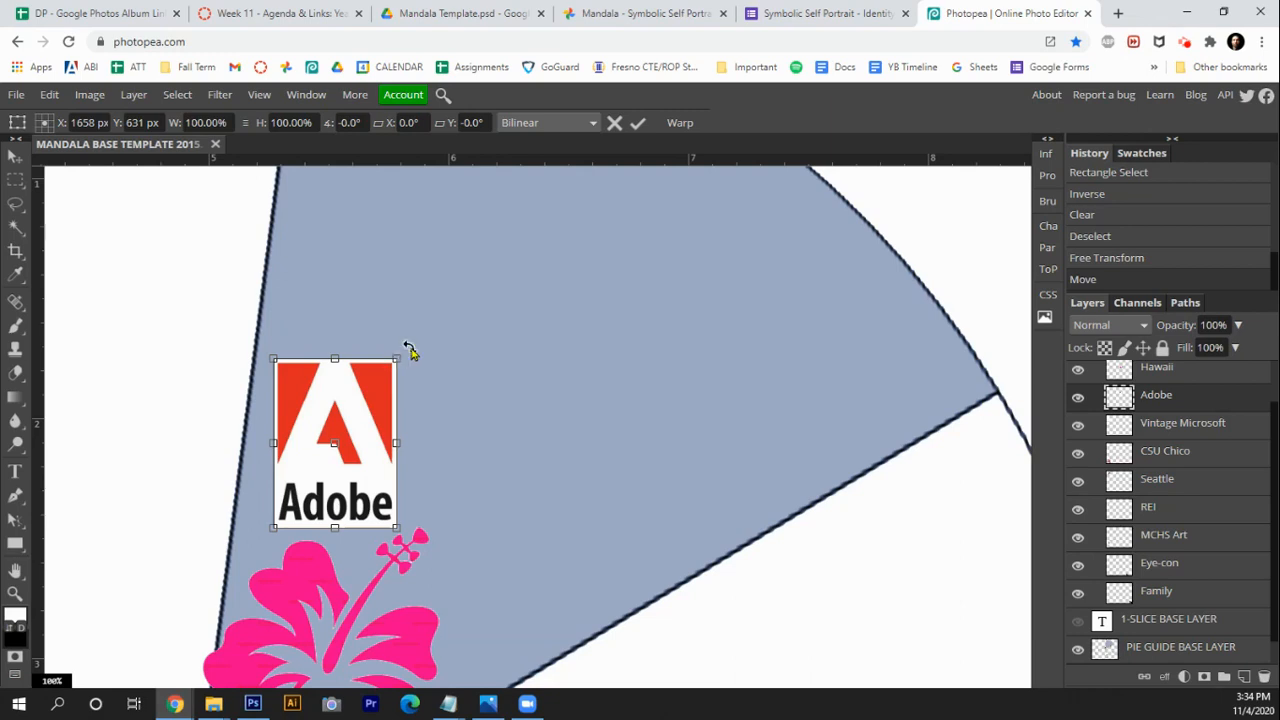
left_click_drag(409, 347, 422, 364)
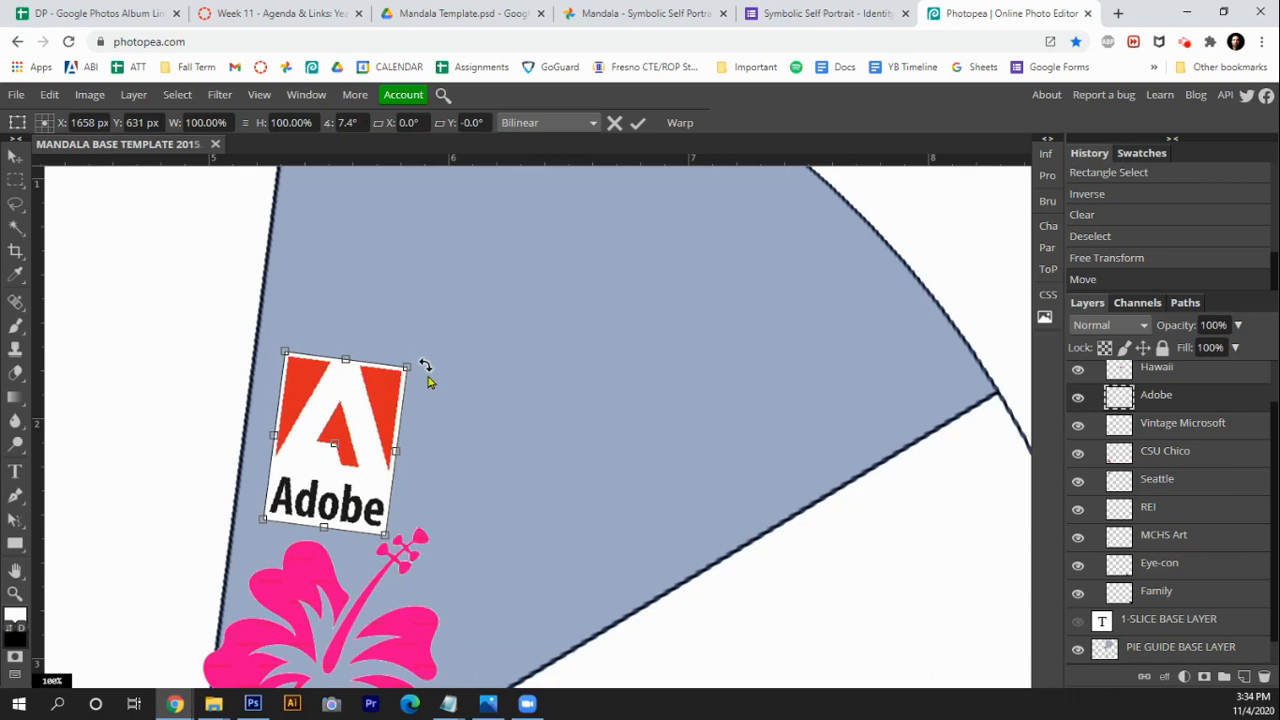
left_click_drag(382, 405, 358, 399)
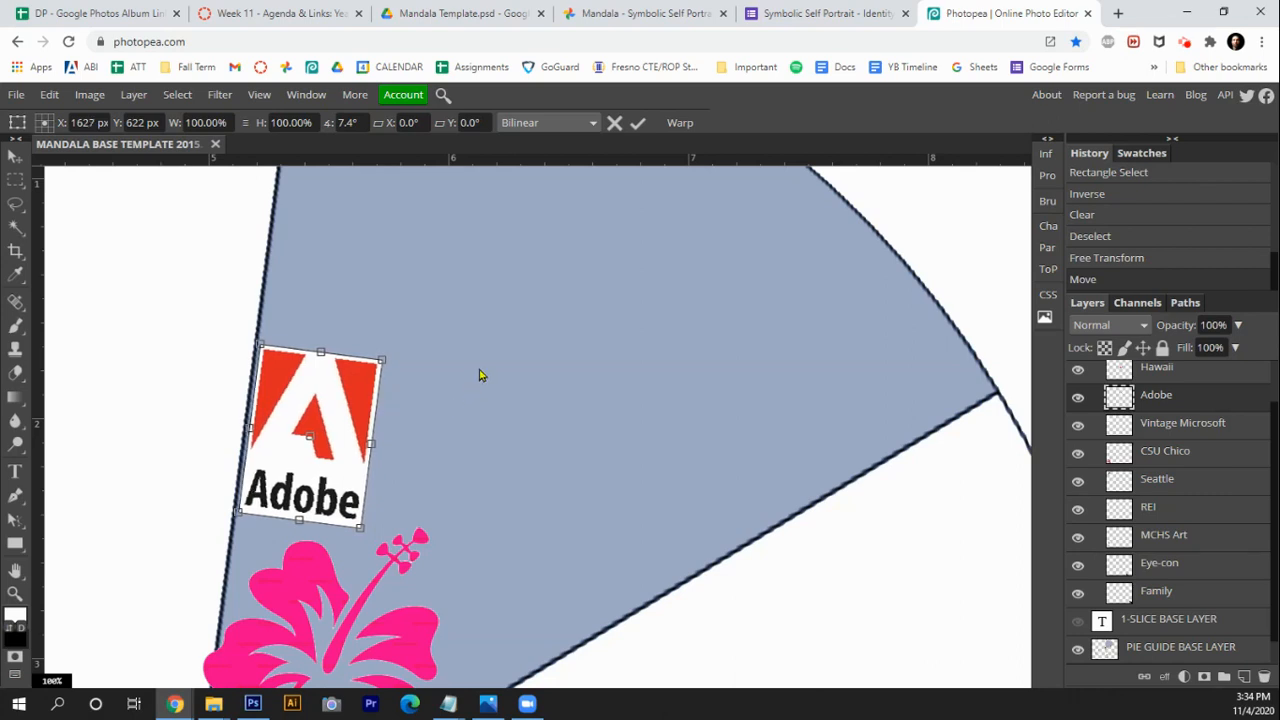
key("Return")
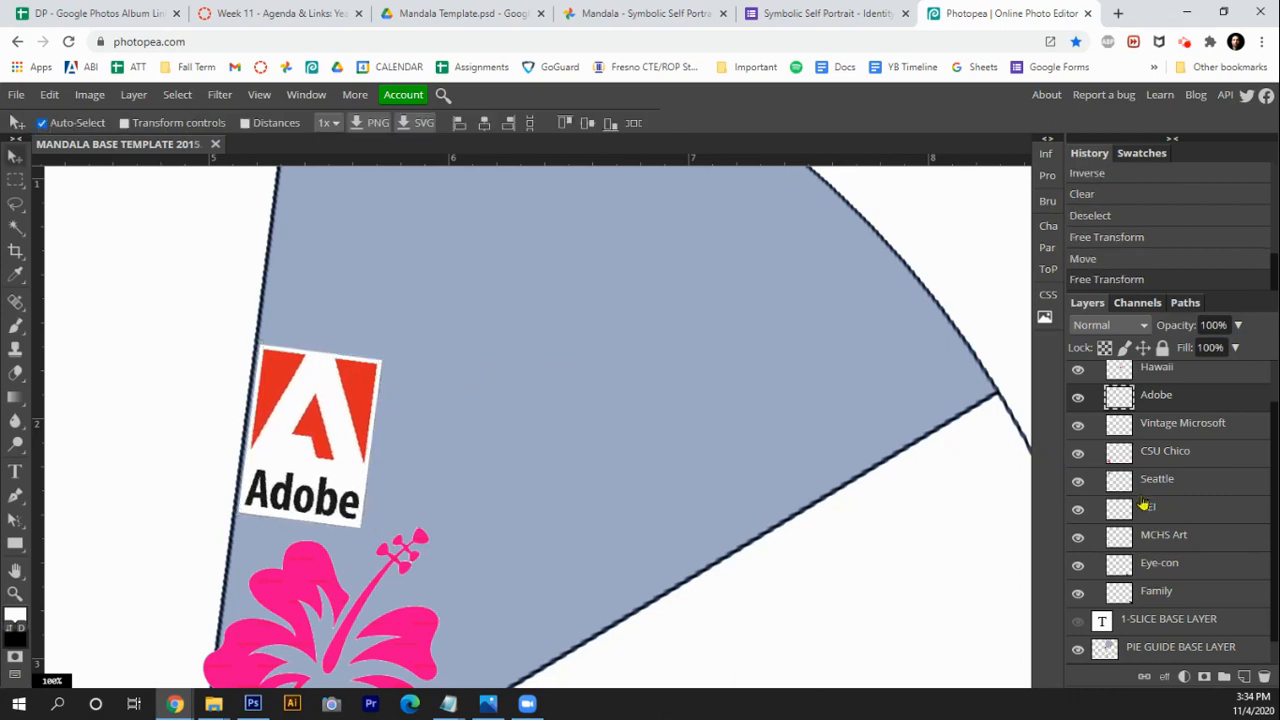
Move the eye image on the Eye-con layer into the gray slice, to the right of the Adobe logo
scroll(1136, 510, "up", 2)
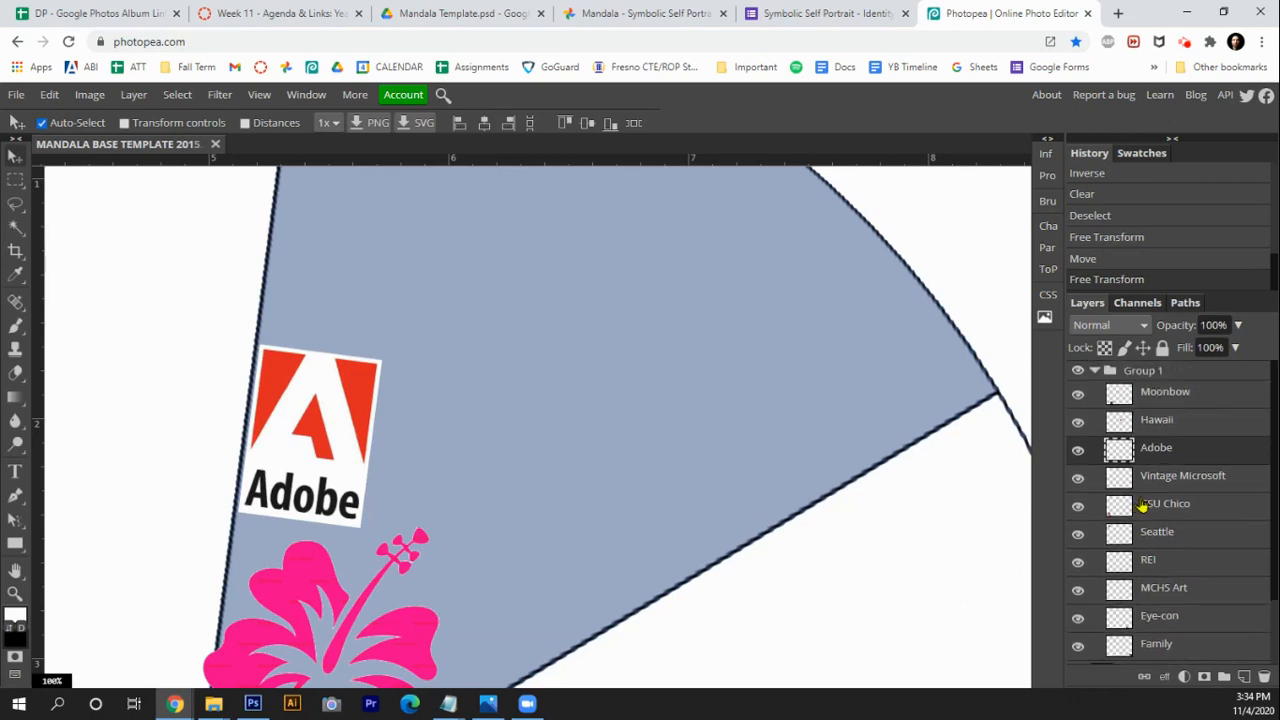
scroll(1152, 505, "down", 3)
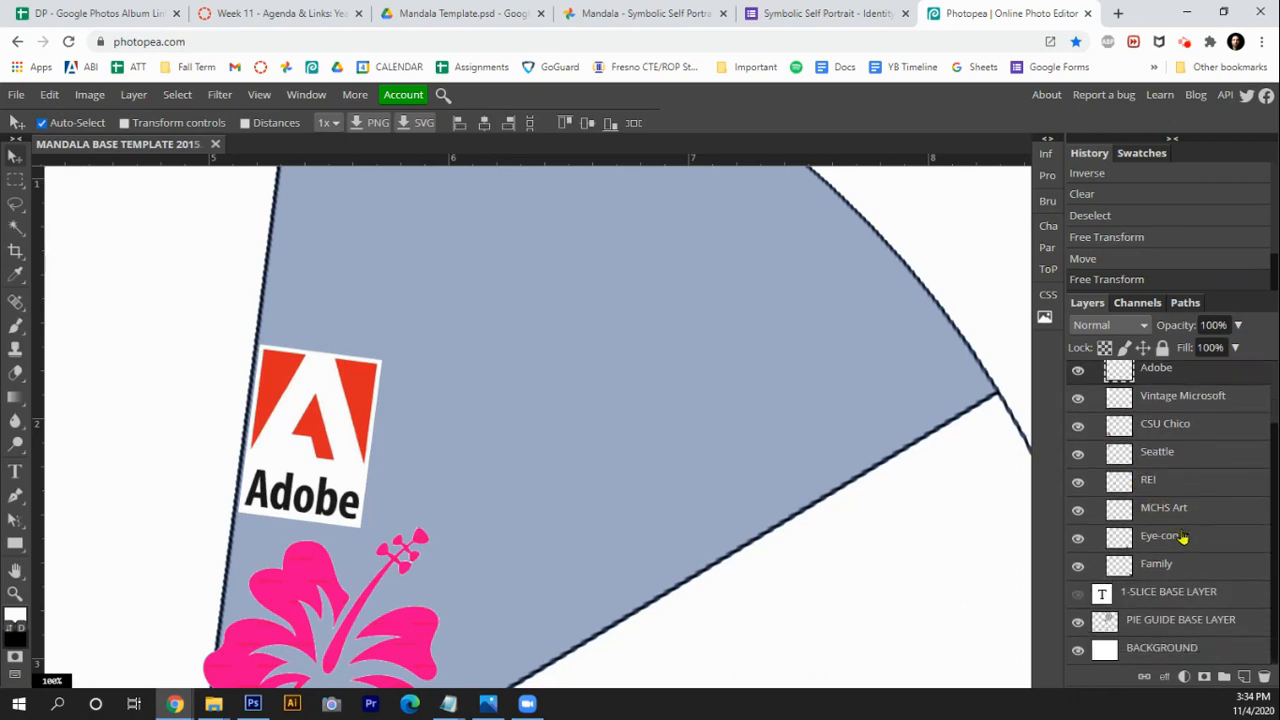
left_click(1178, 537)
scroll(529, 337, "down", 3)
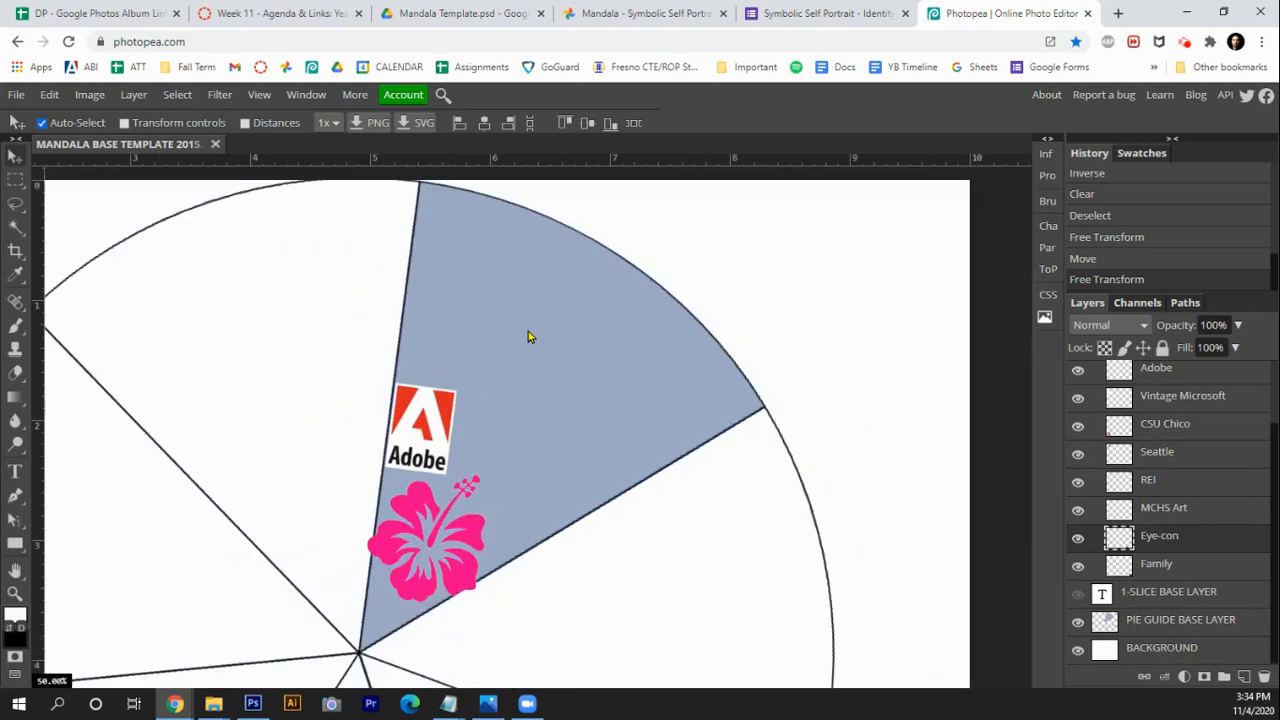
scroll(529, 337, "down", 1)
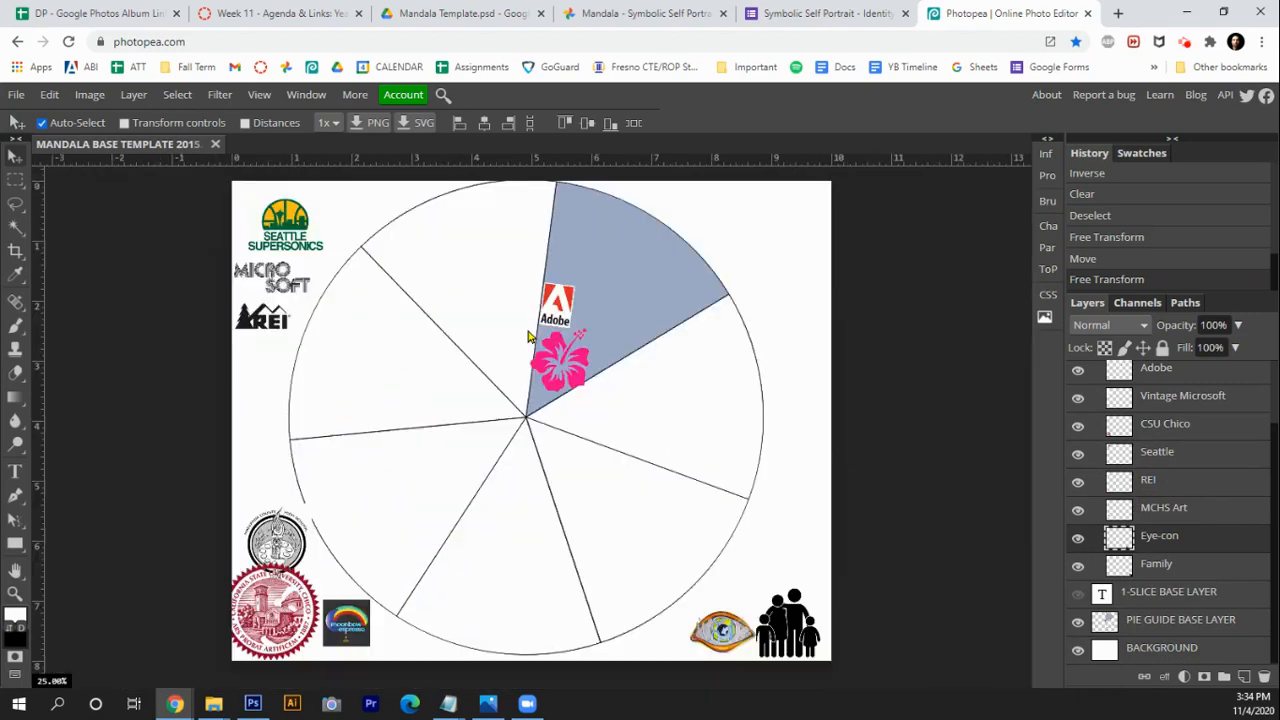
left_click_drag(728, 635, 640, 316)
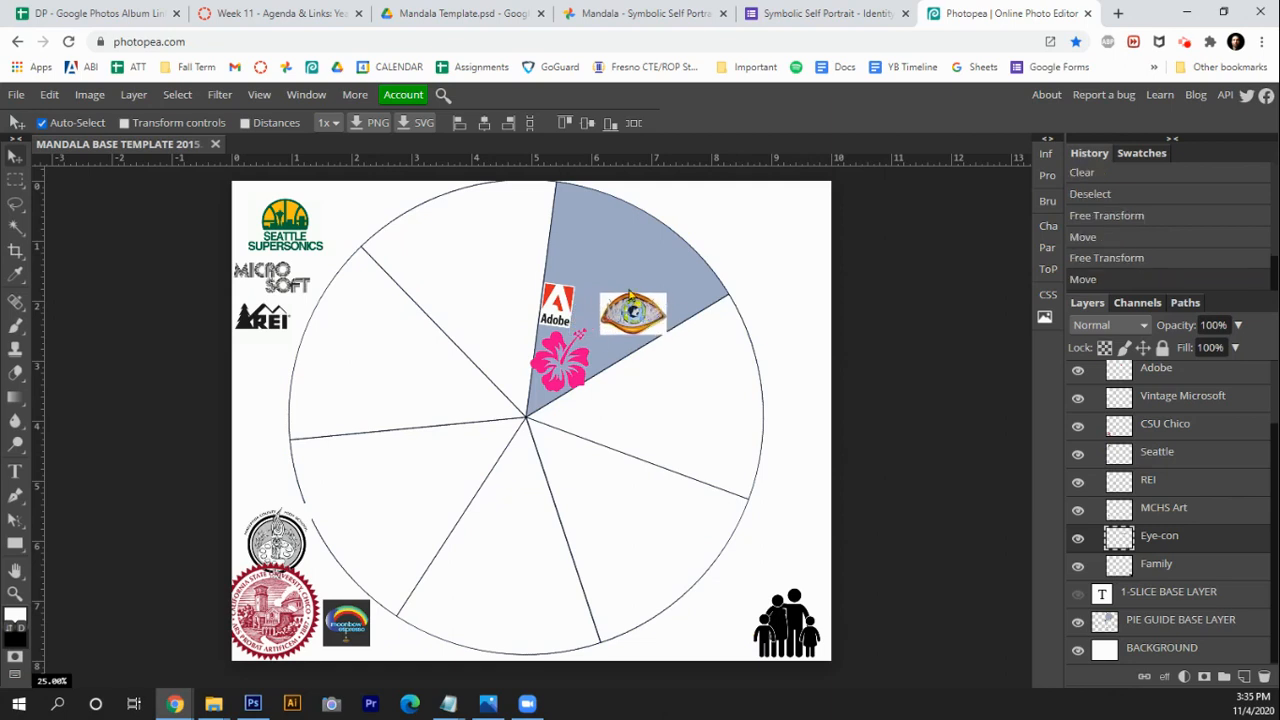
Remove the white background areas around the eye image with the Magic Wand, then deselect
key("w")
left_click(662, 300)
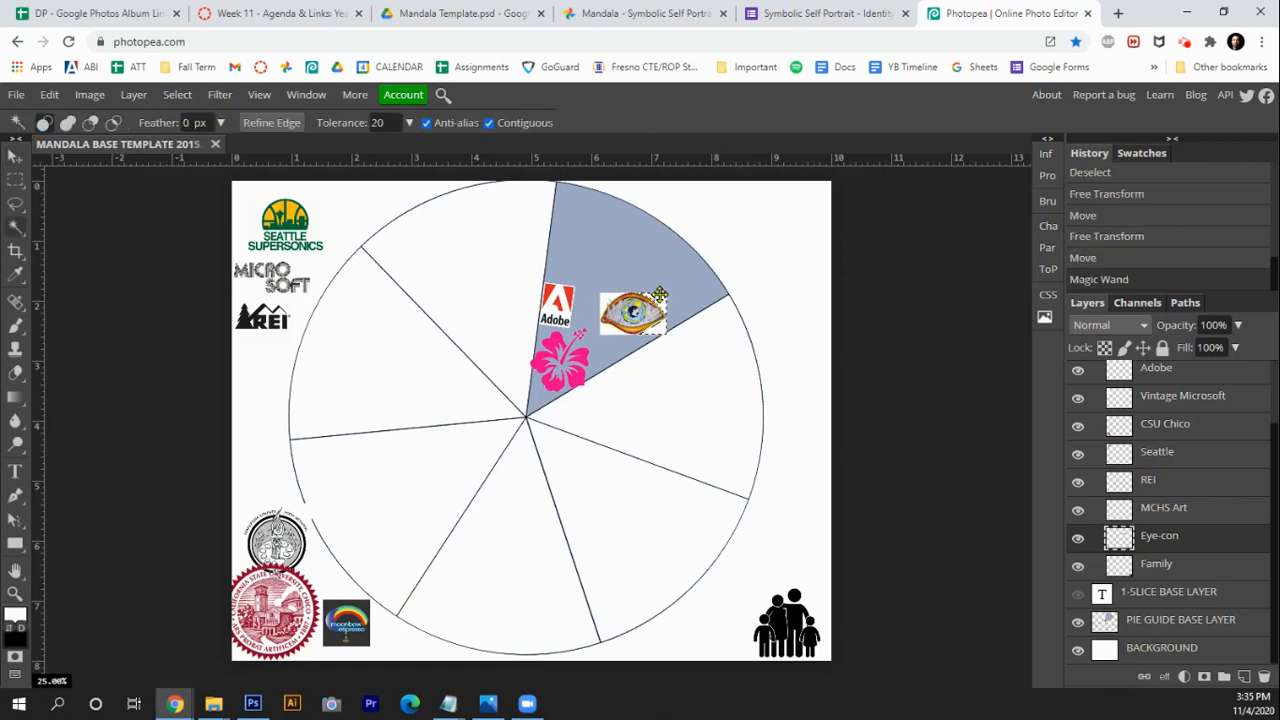
key("Delete")
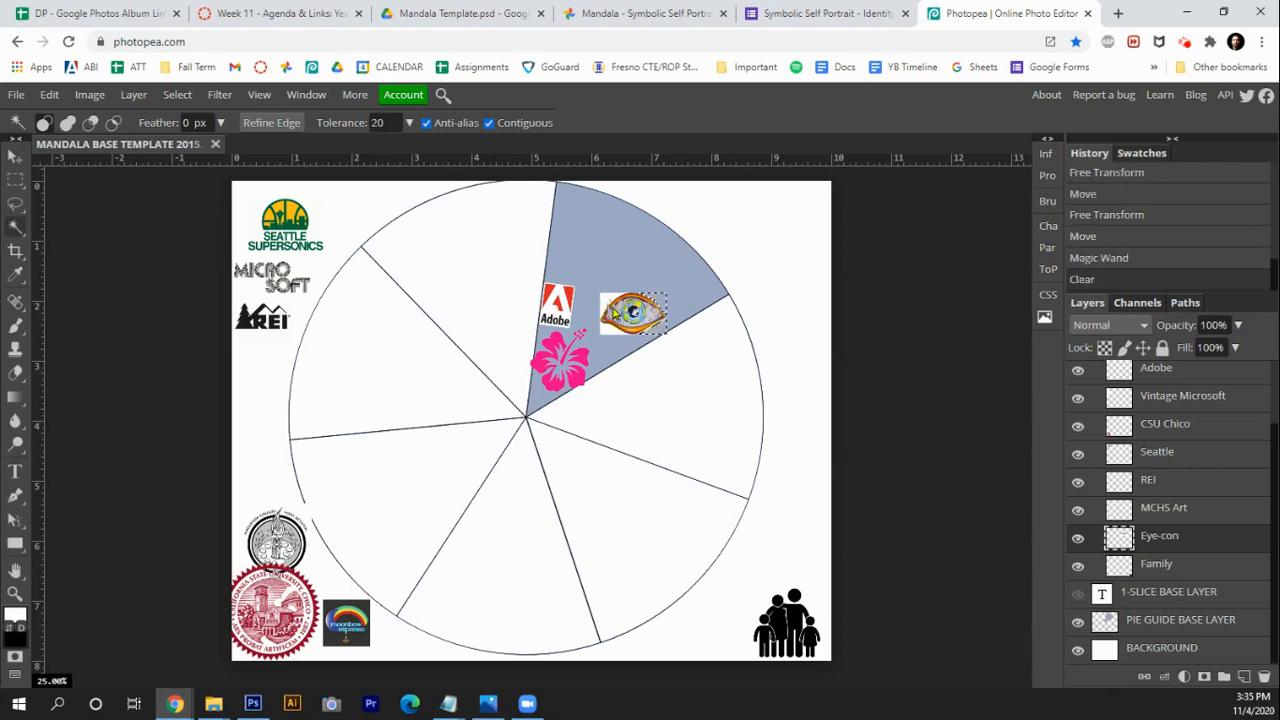
left_click(610, 303)
key("Delete")
left_click(614, 333)
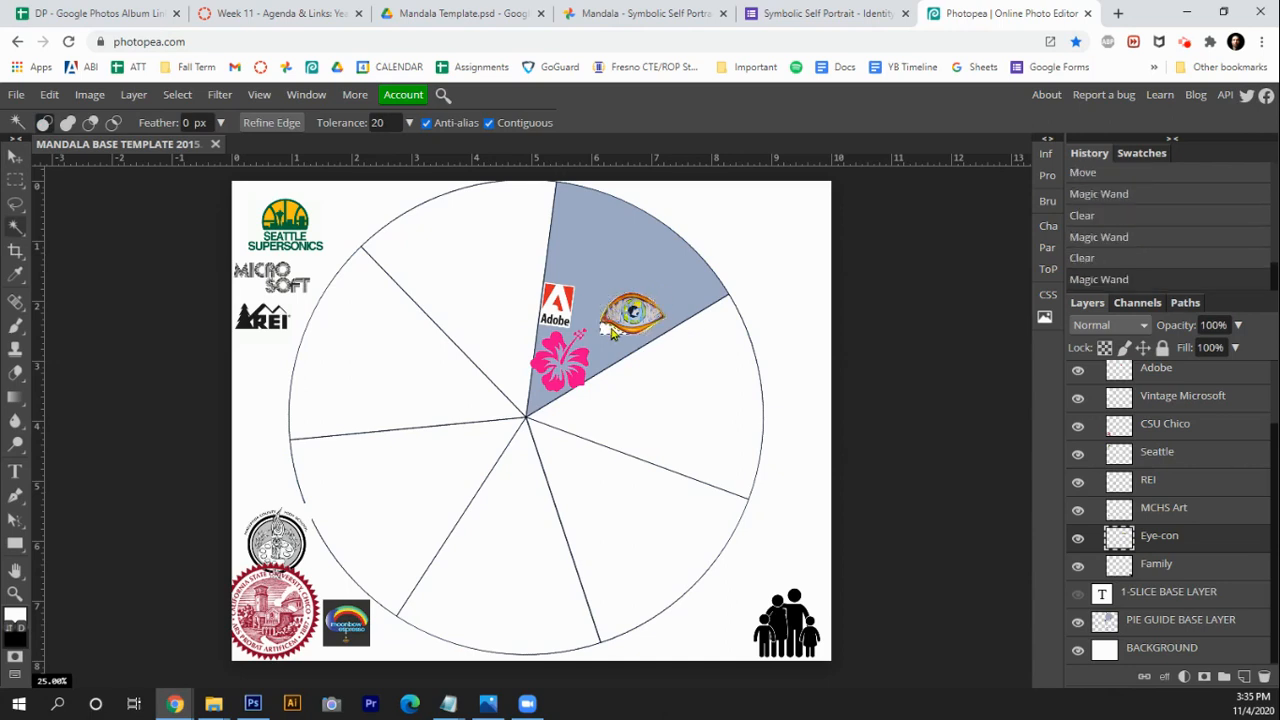
key("Delete")
key("ctrl+d")
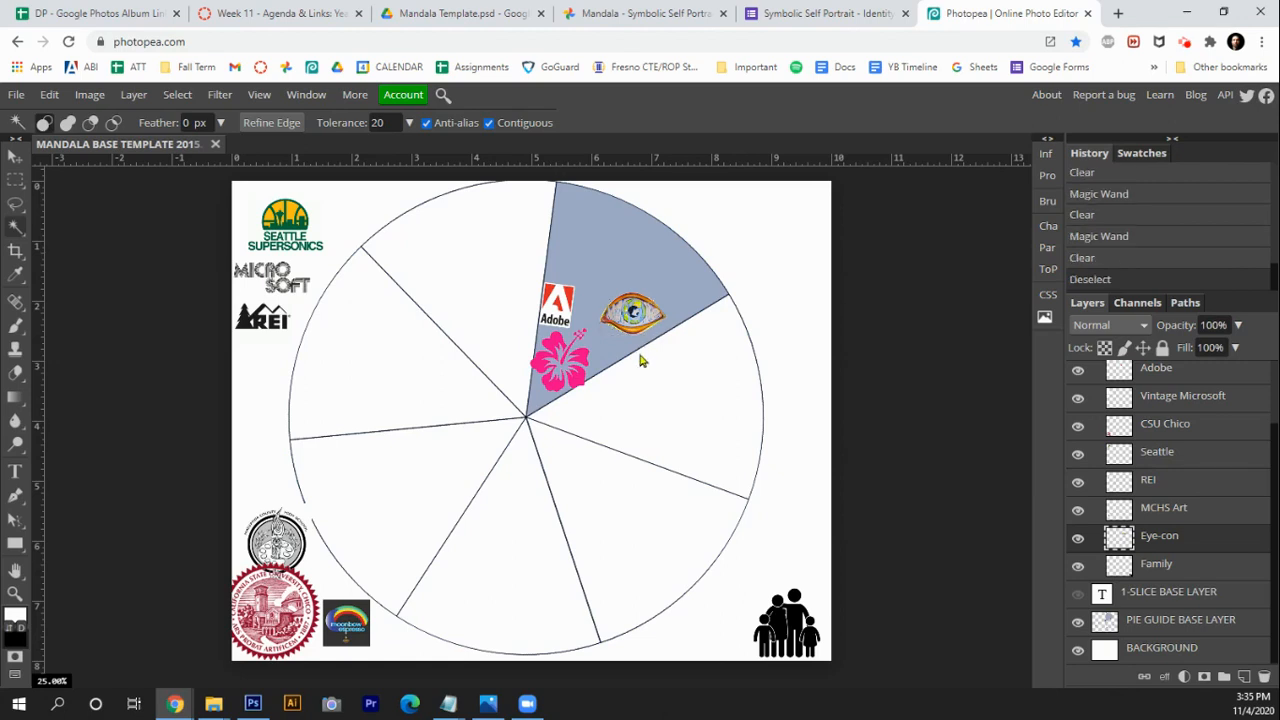
Scale the eye image to about 124%, rotate it about 36.6° and place it near the slice's lower edge beside the Adobe logo
key("ctrl+alt+t")
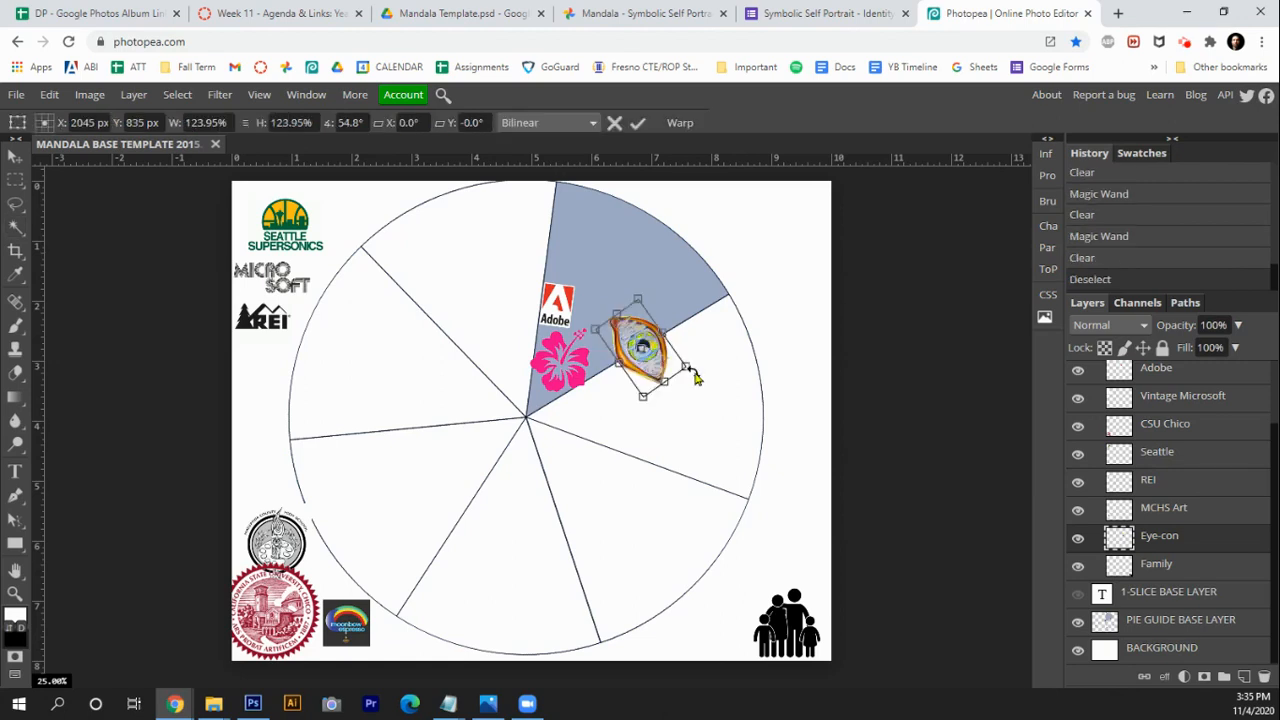
left_click_drag(693, 371, 638, 338)
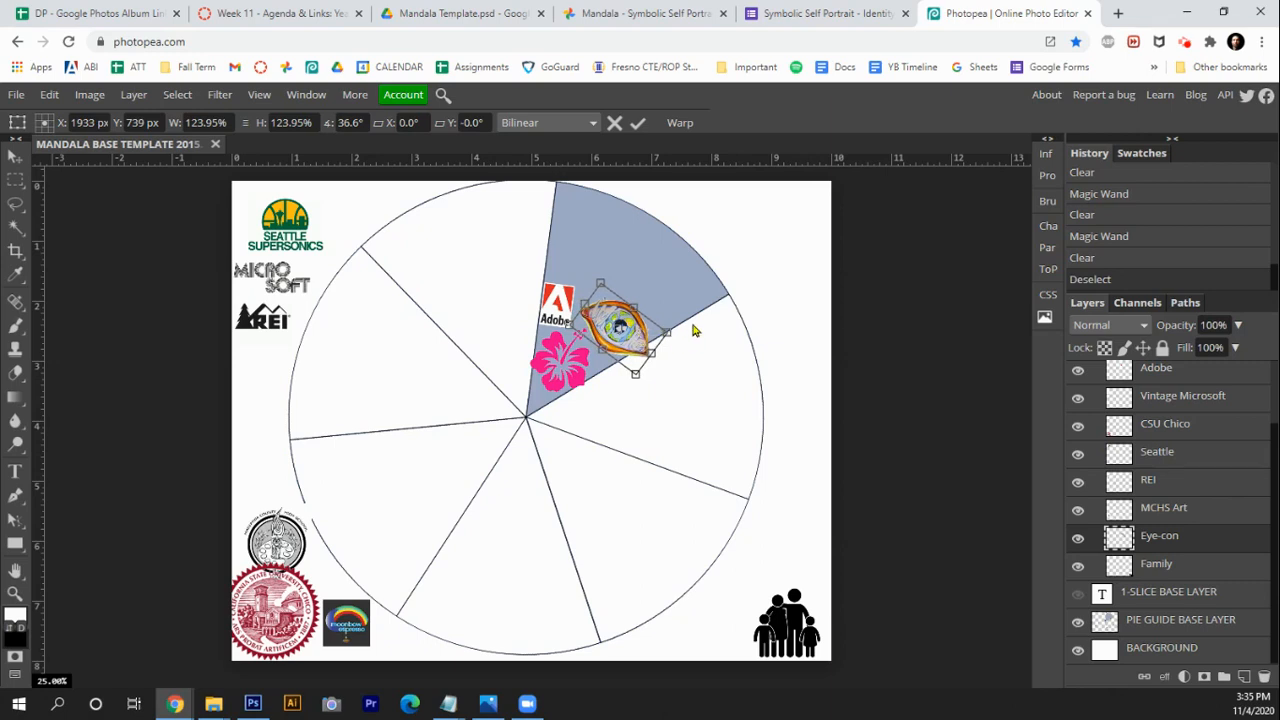
key("Return")
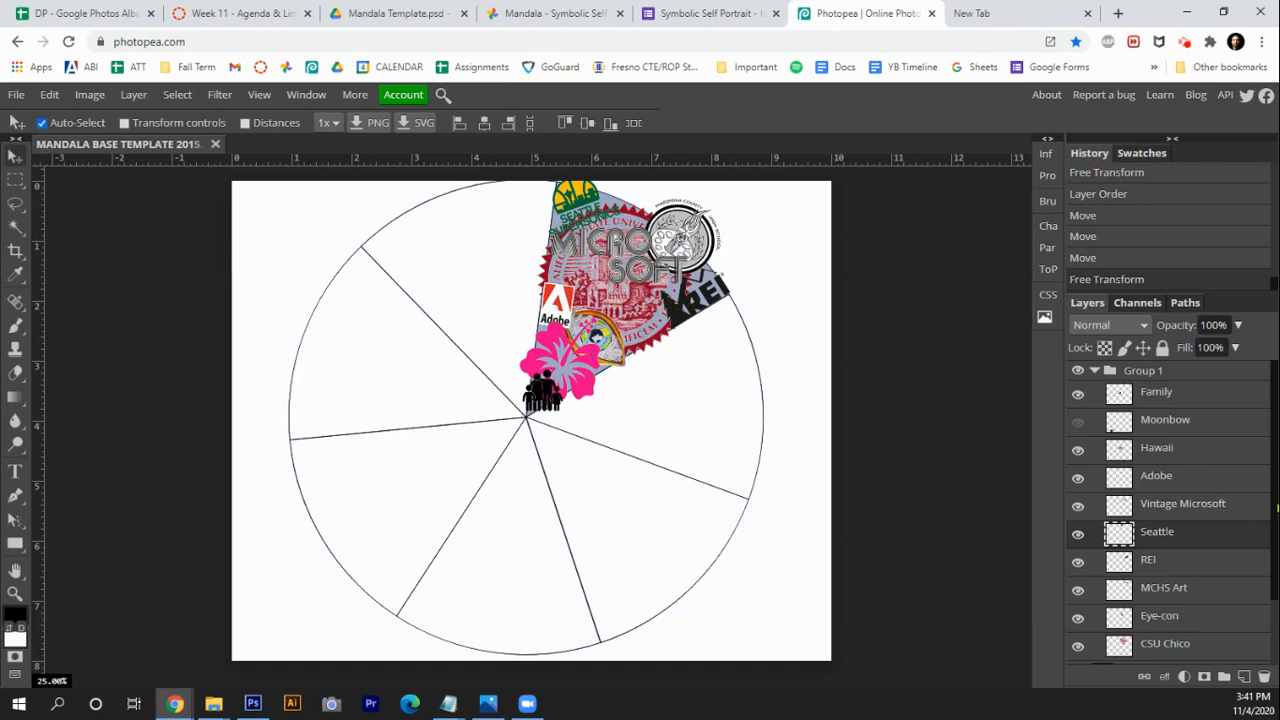
Select all symbol layers from Family down to CSU Chico and merge them into one layer
left_click(1188, 397)
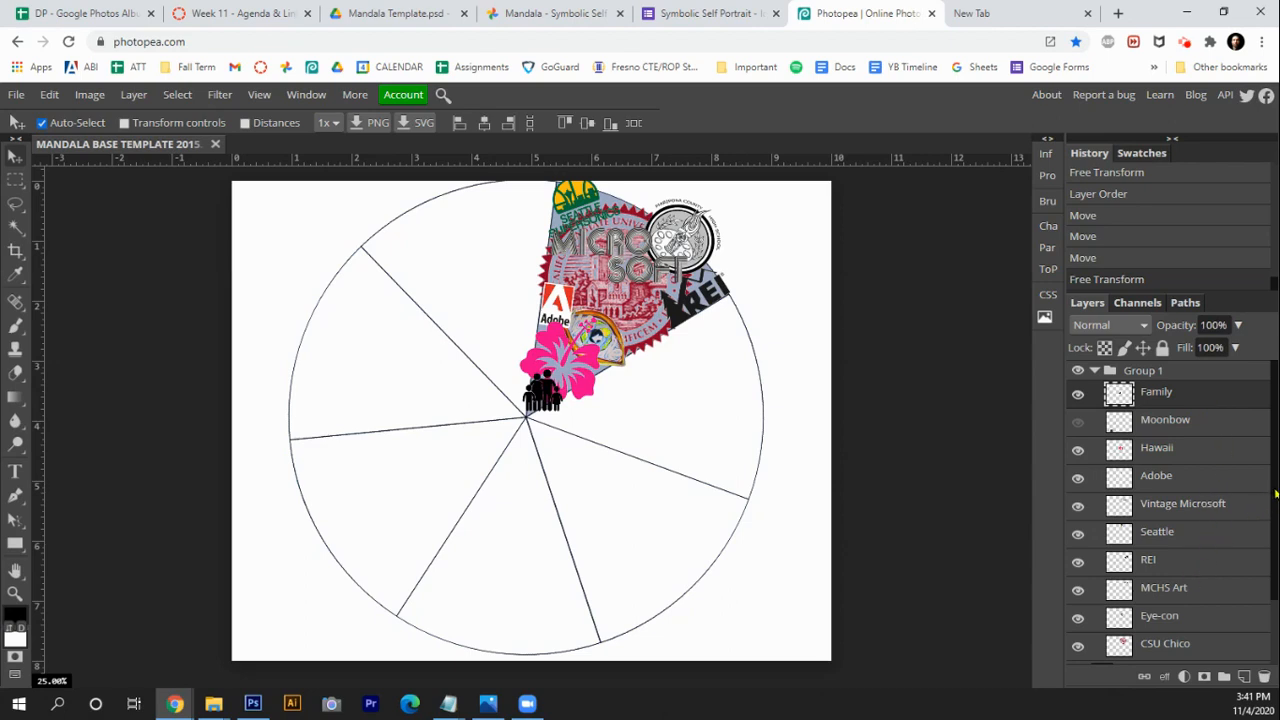
left_click_drag(1275, 498, 1251, 528)
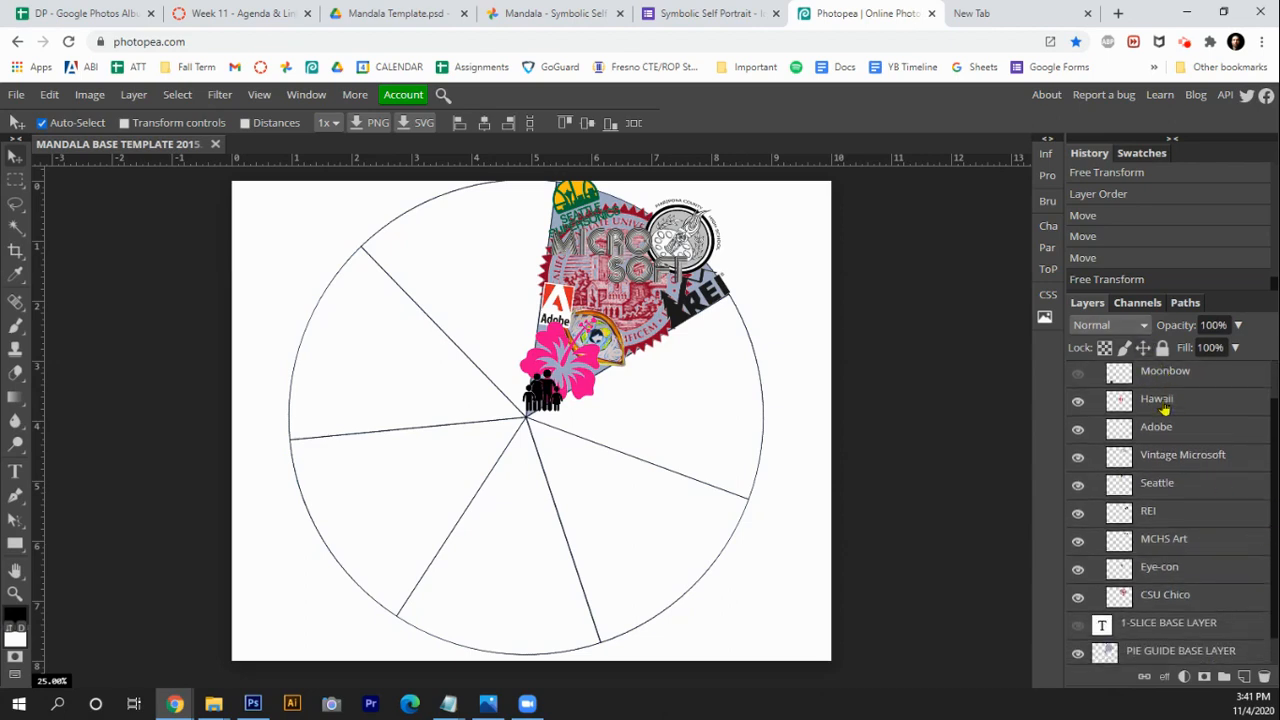
left_click(1168, 604)
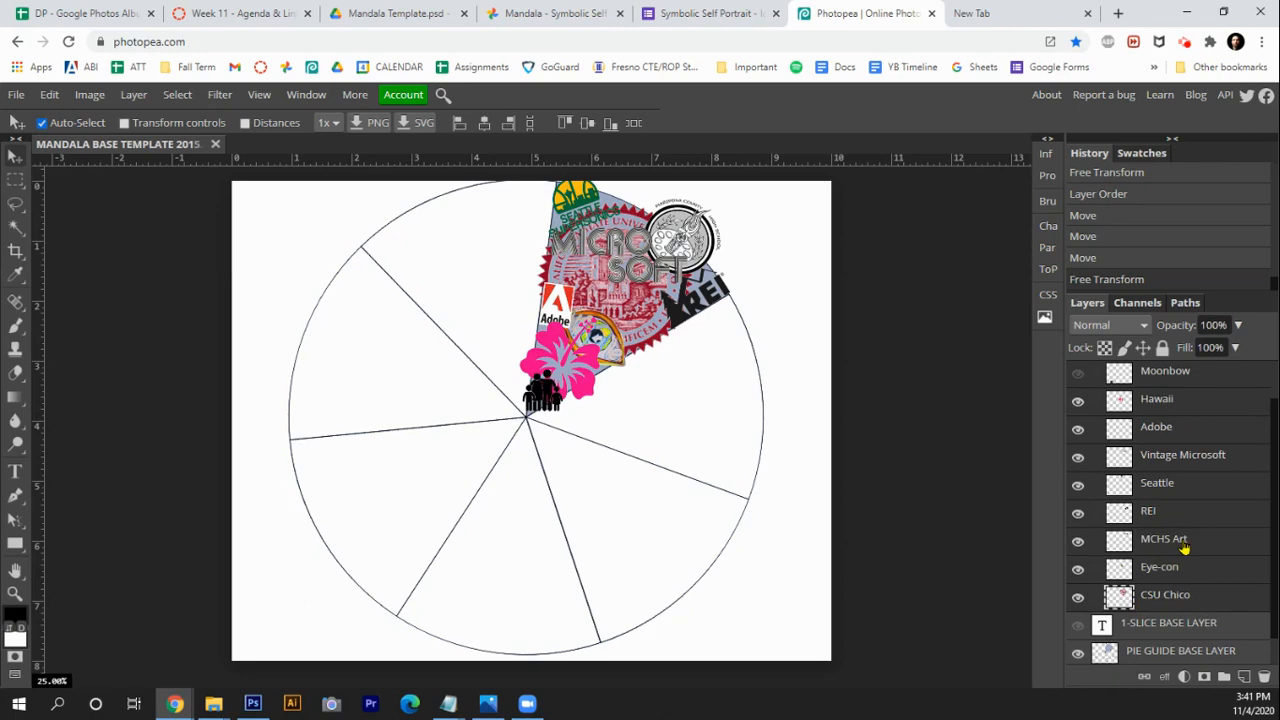
left_click(132, 96)
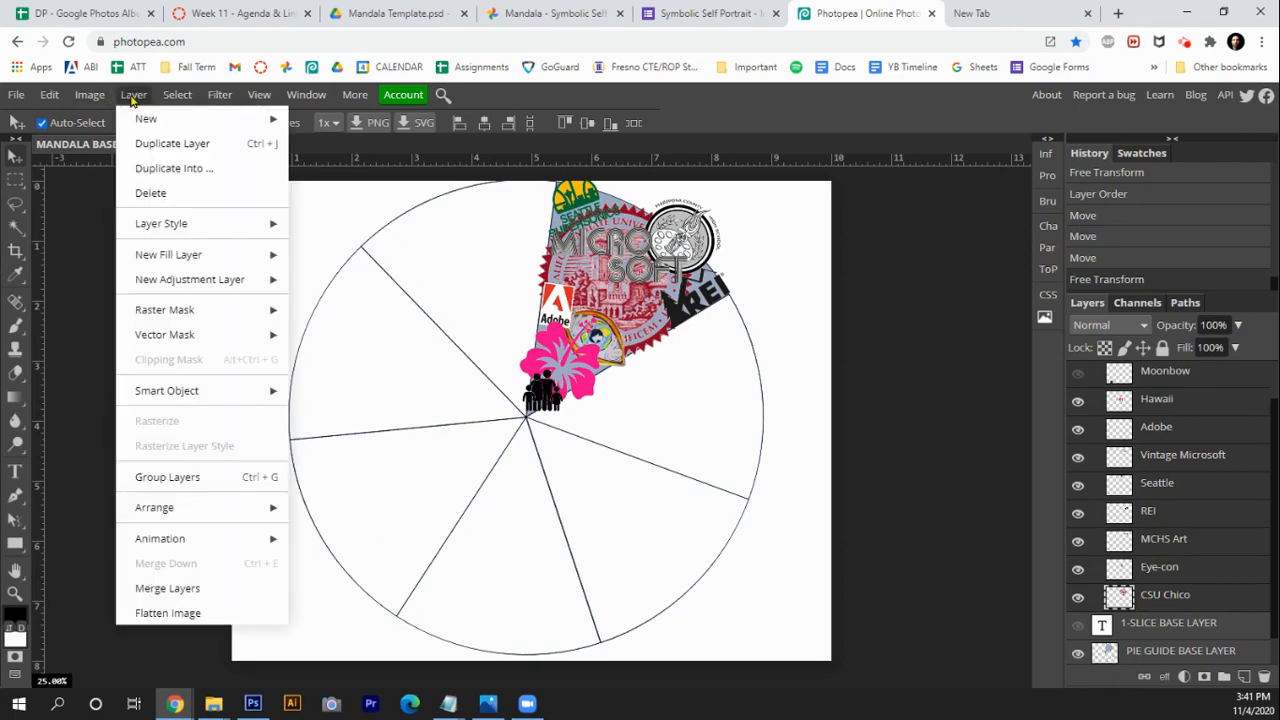
left_click(196, 589)
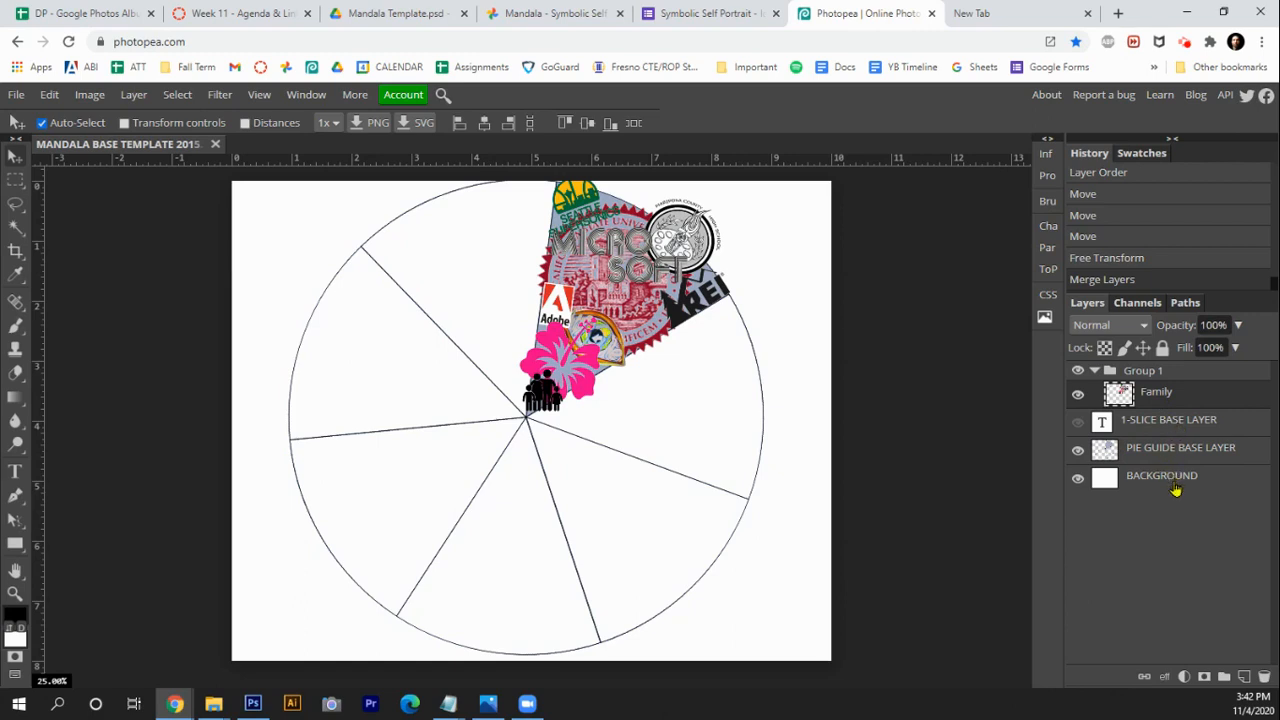
Hide the PIE GUIDE BASE LAYER to check the merged symbols without the guide, and show it again
left_click(1078, 451)
left_click(1079, 453)
left_click(1079, 453)
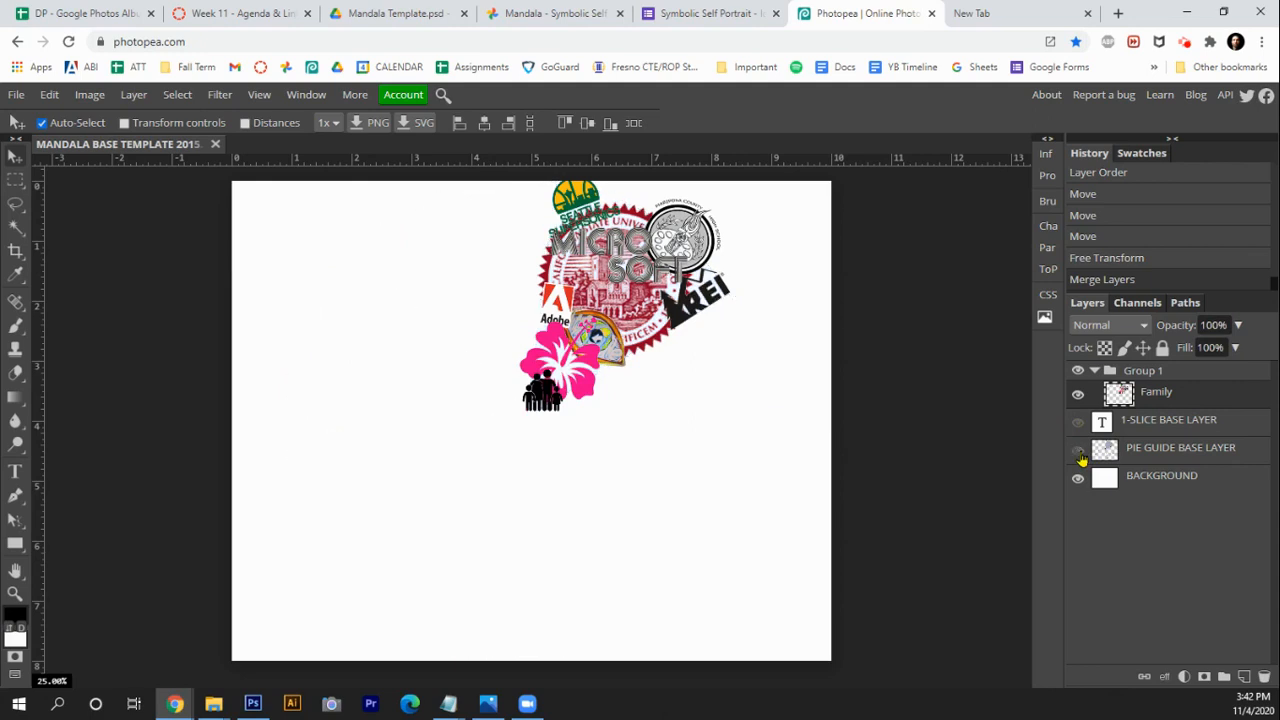
left_click(1079, 453)
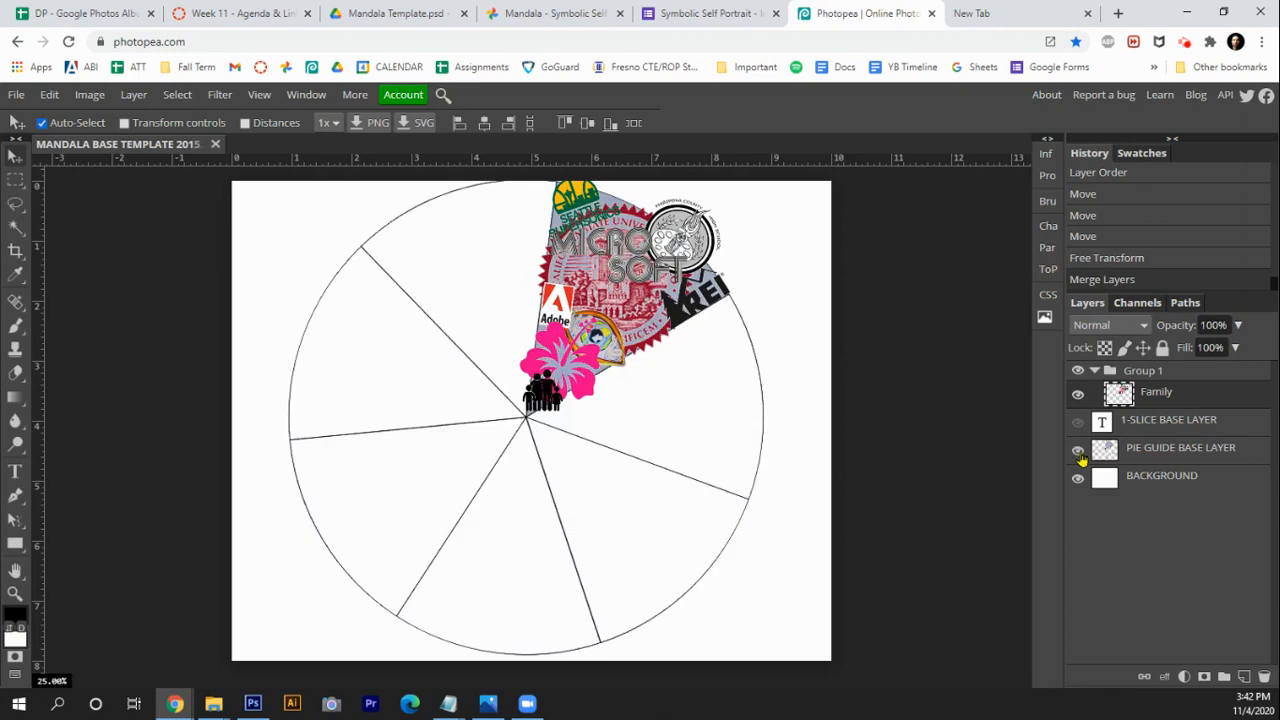
Rename the merged layer as symbols
double_click(1158, 393)
type("symbols")
key("Return")
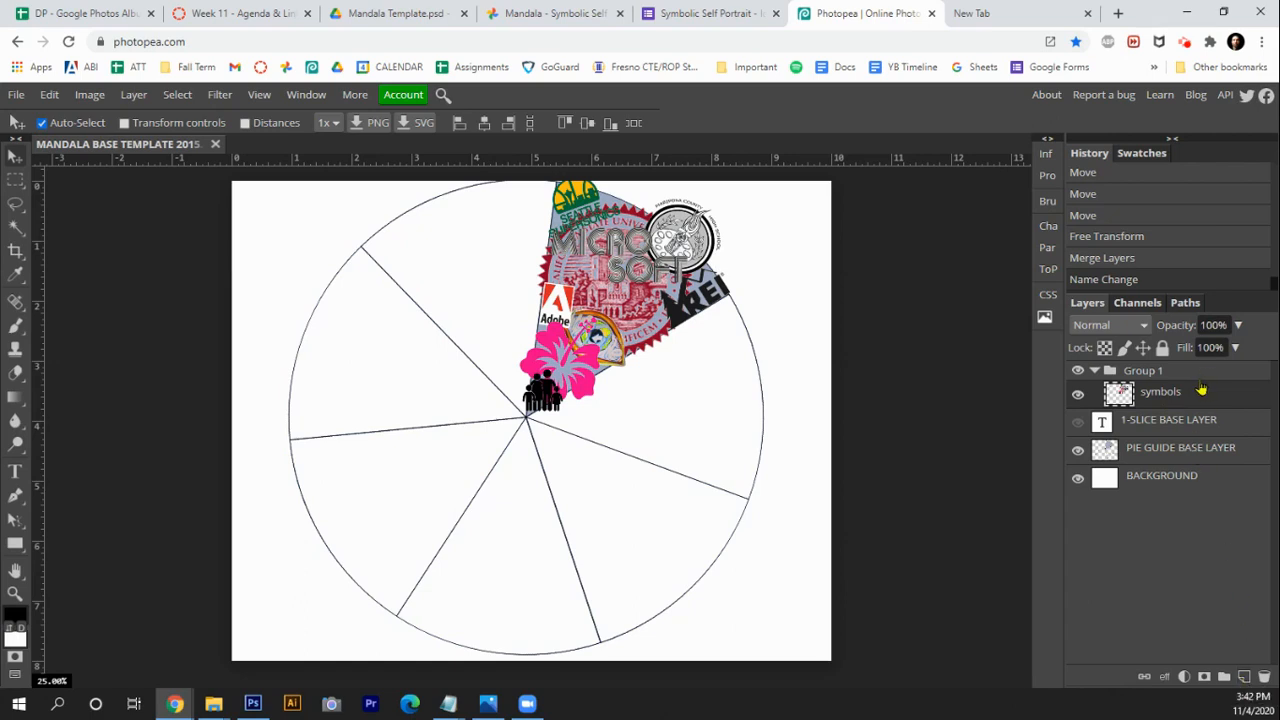
Duplicate the symbols layer six times
key("ctrl+j")
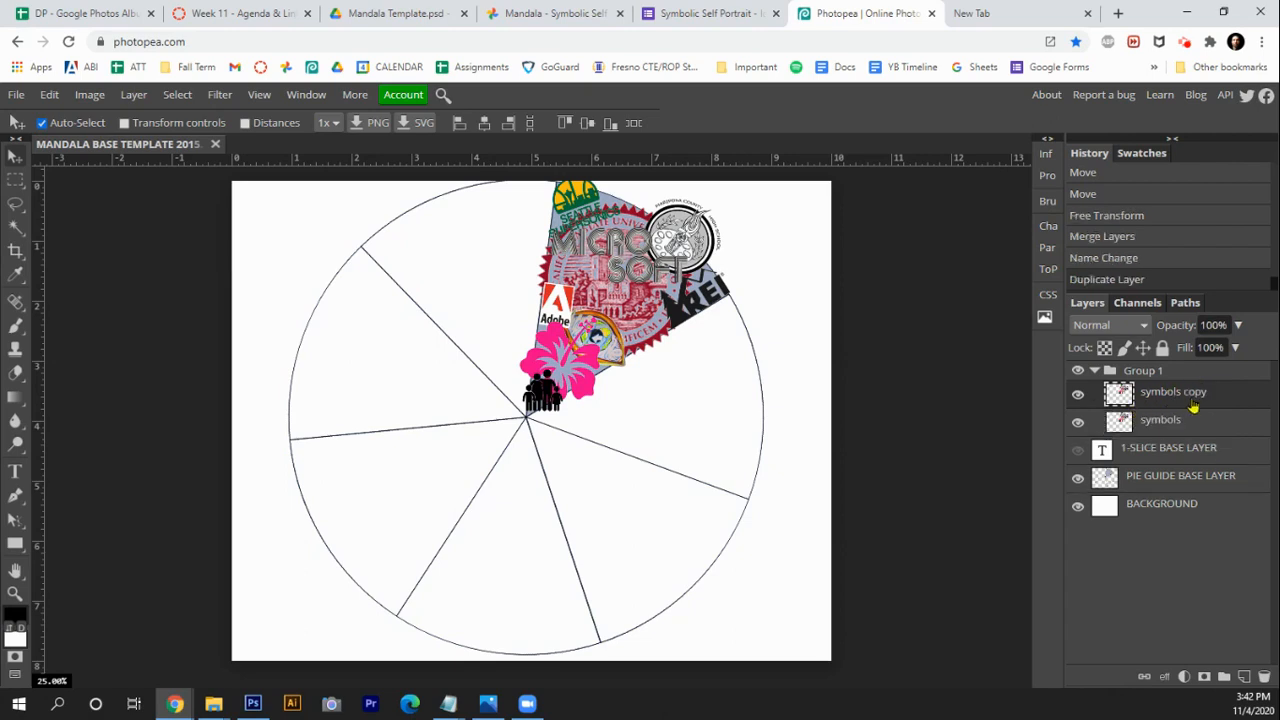
key("ctrl+j")
key("ctrl+j")
key("ctrl+j")
key("ctrl+j")
key("ctrl+j")
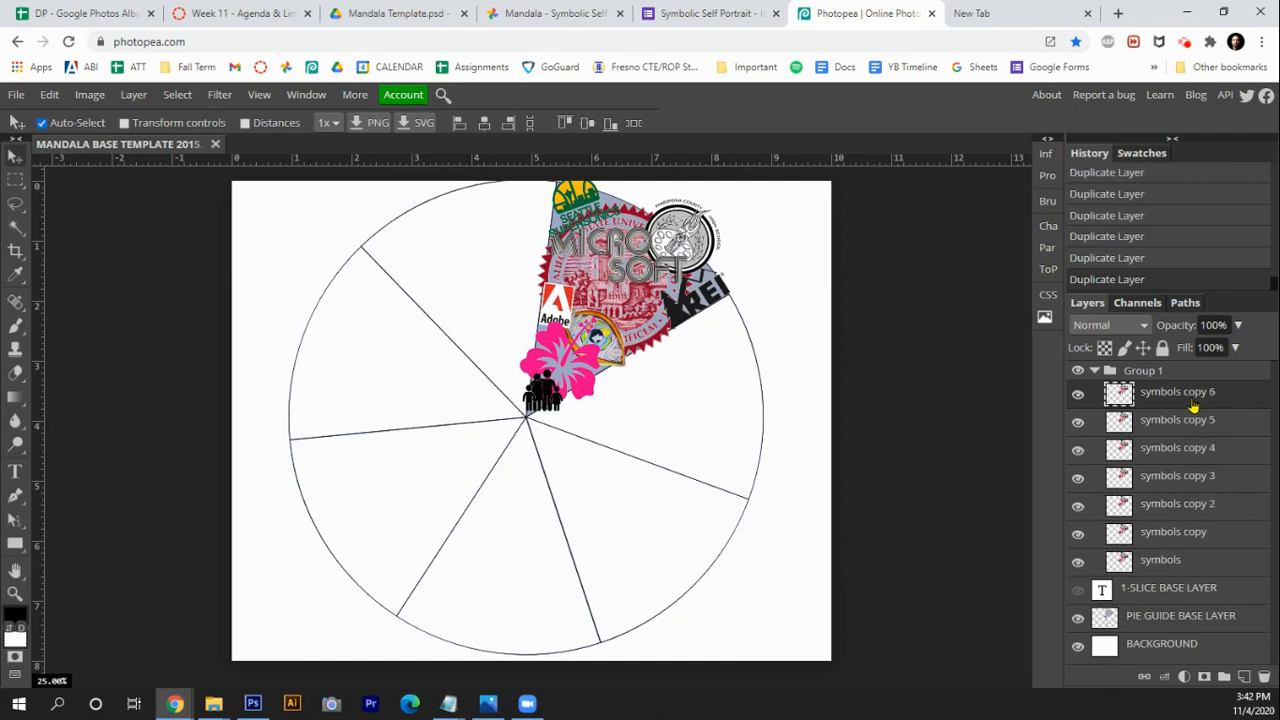
Select the original symbols layer and look up the angle tilt chart on the Week 11 agenda page
left_click(1170, 566)
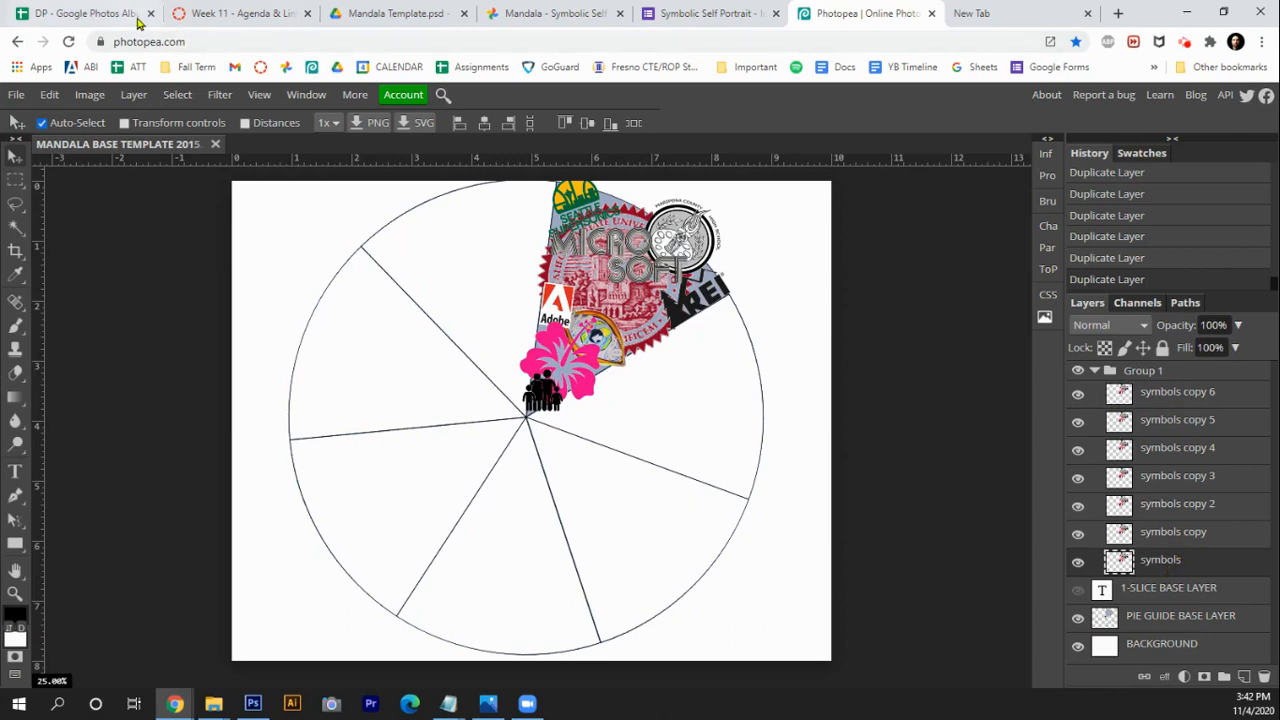
left_click(237, 17)
scroll(409, 486, "down", 3)
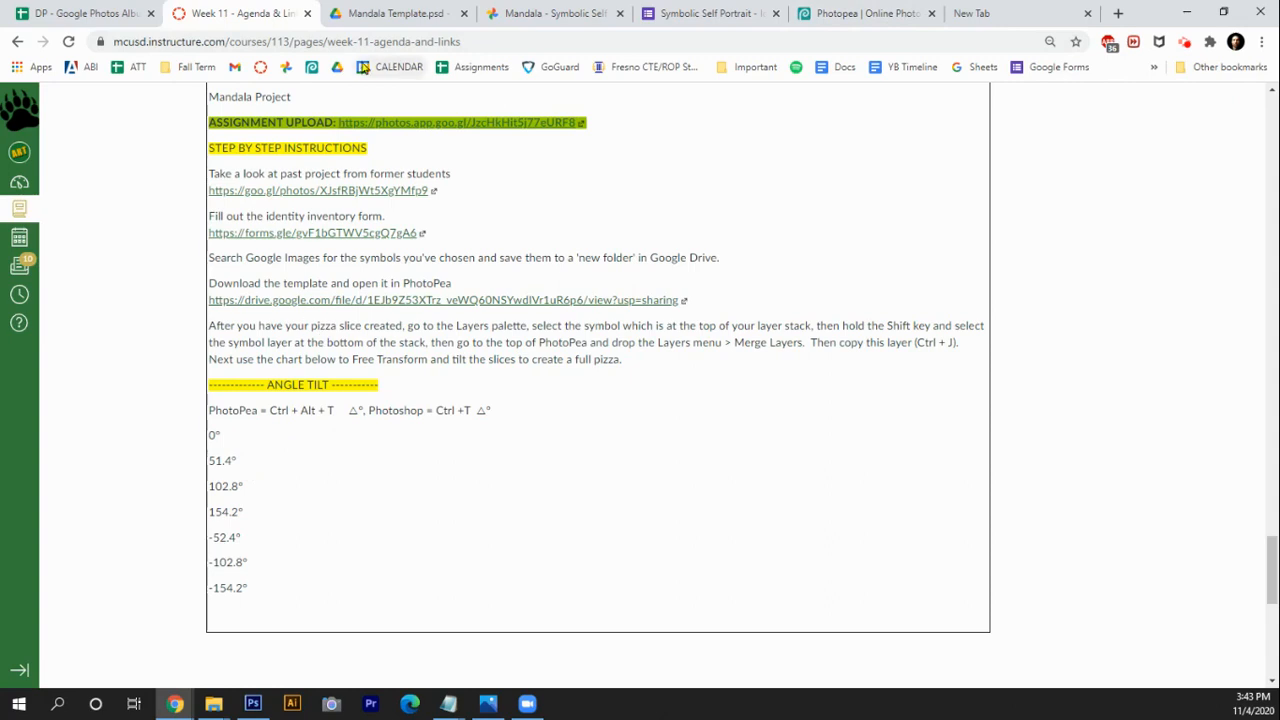
left_click(829, 18)
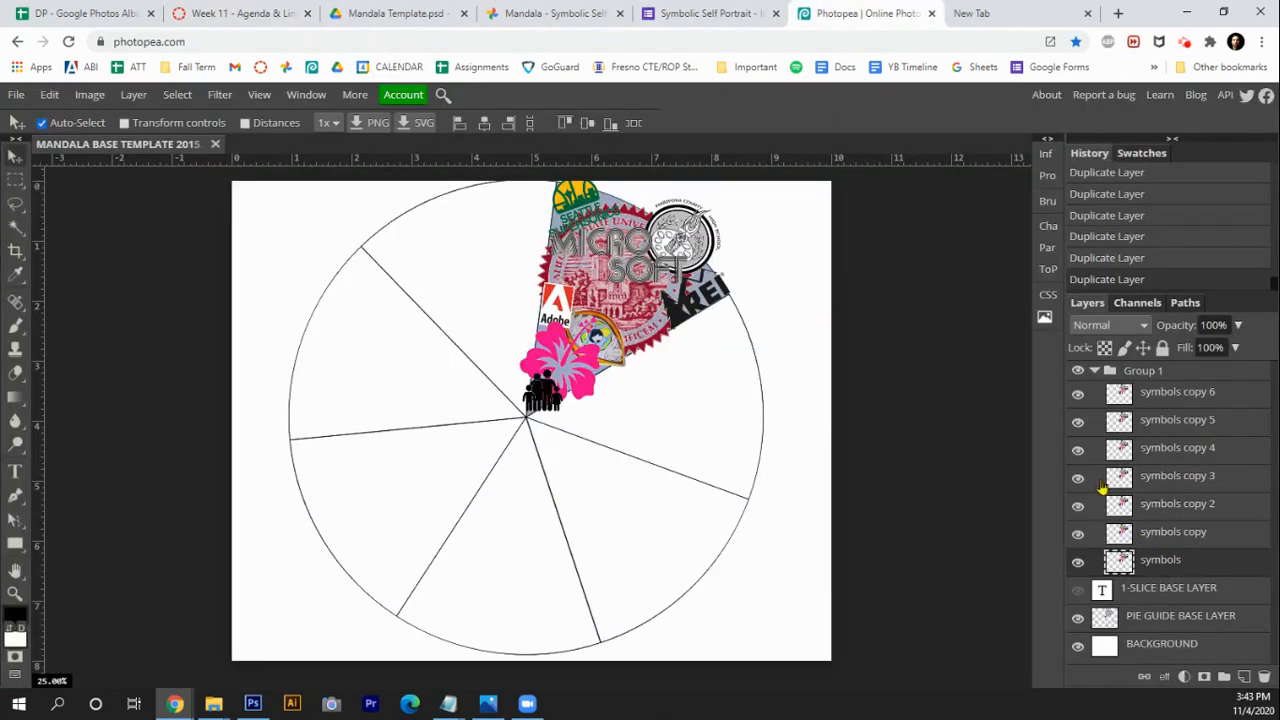
Rotate the symbols layer 51.4° with Free Transform and move it into the slice directly clockwise of the gray one
left_click(49, 94)
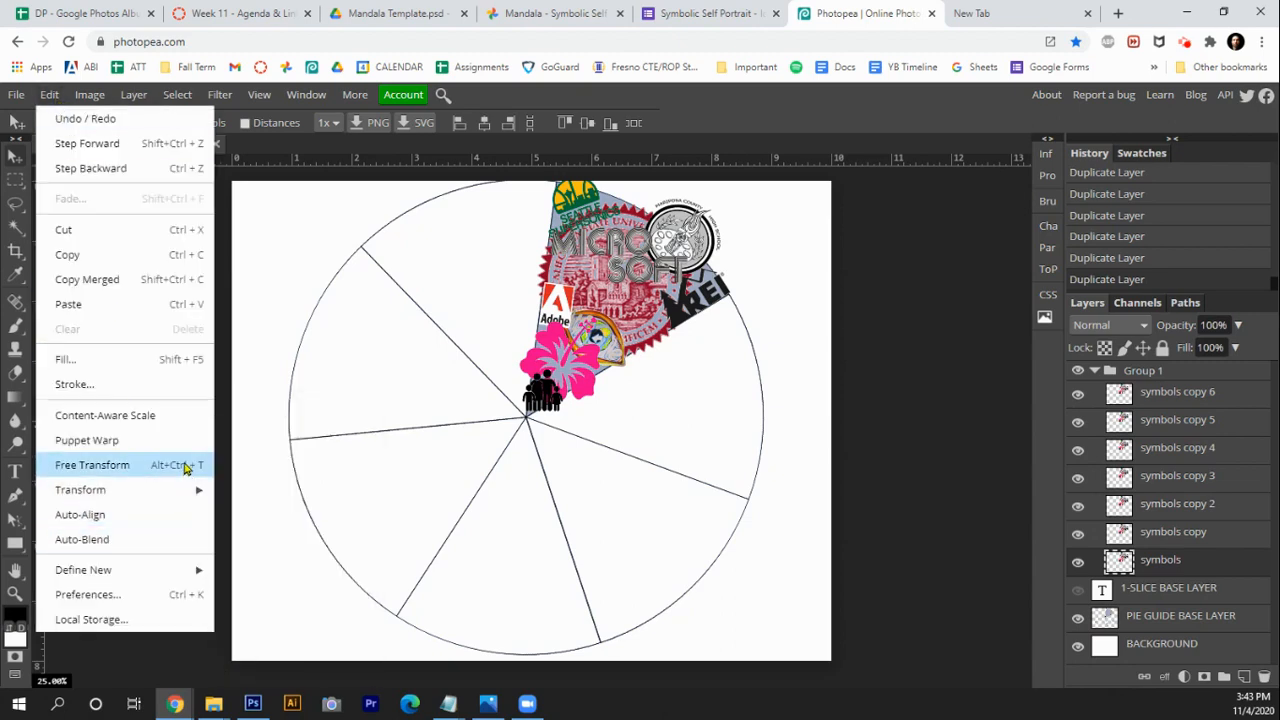
left_click(92, 465)
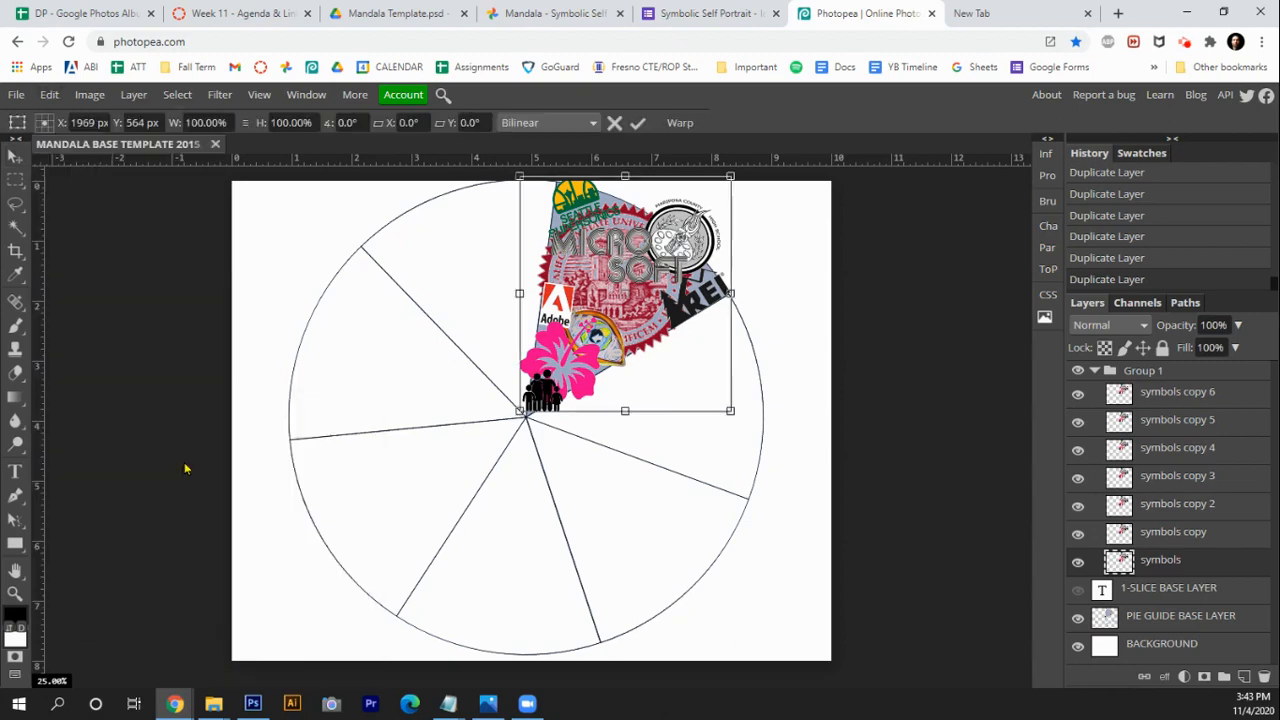
left_click(363, 121)
left_click(268, 20)
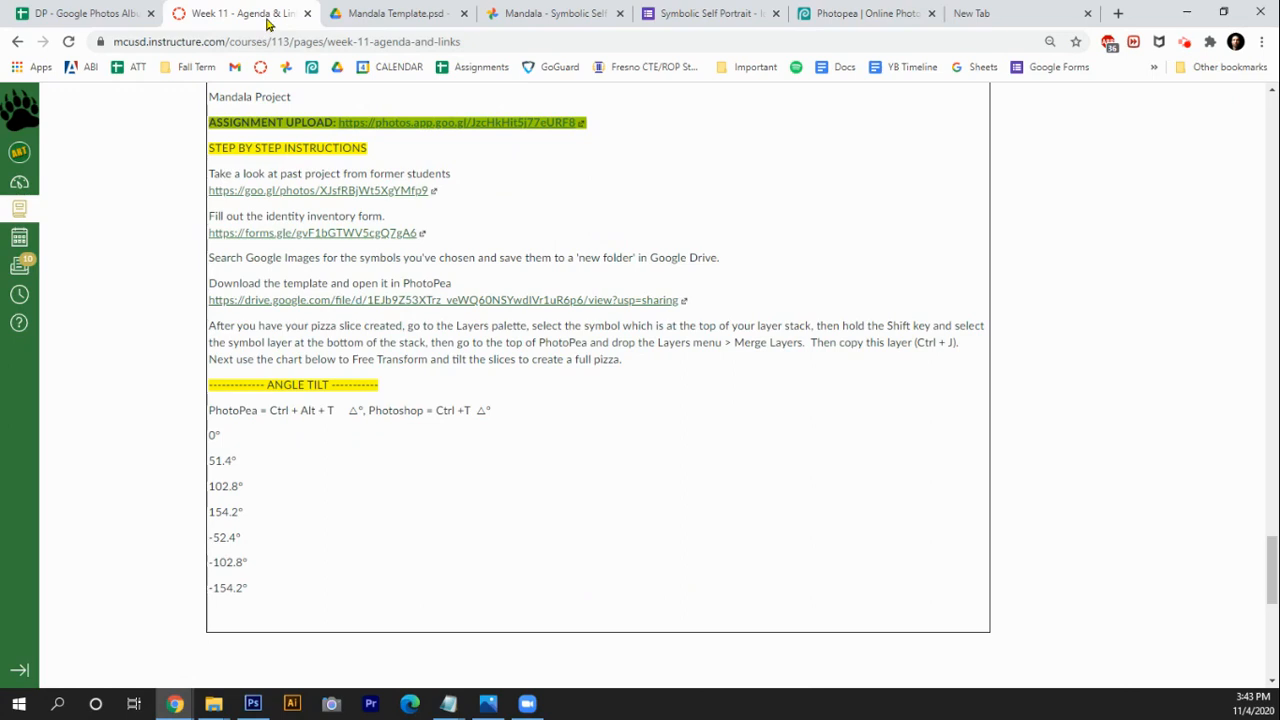
left_click(835, 14)
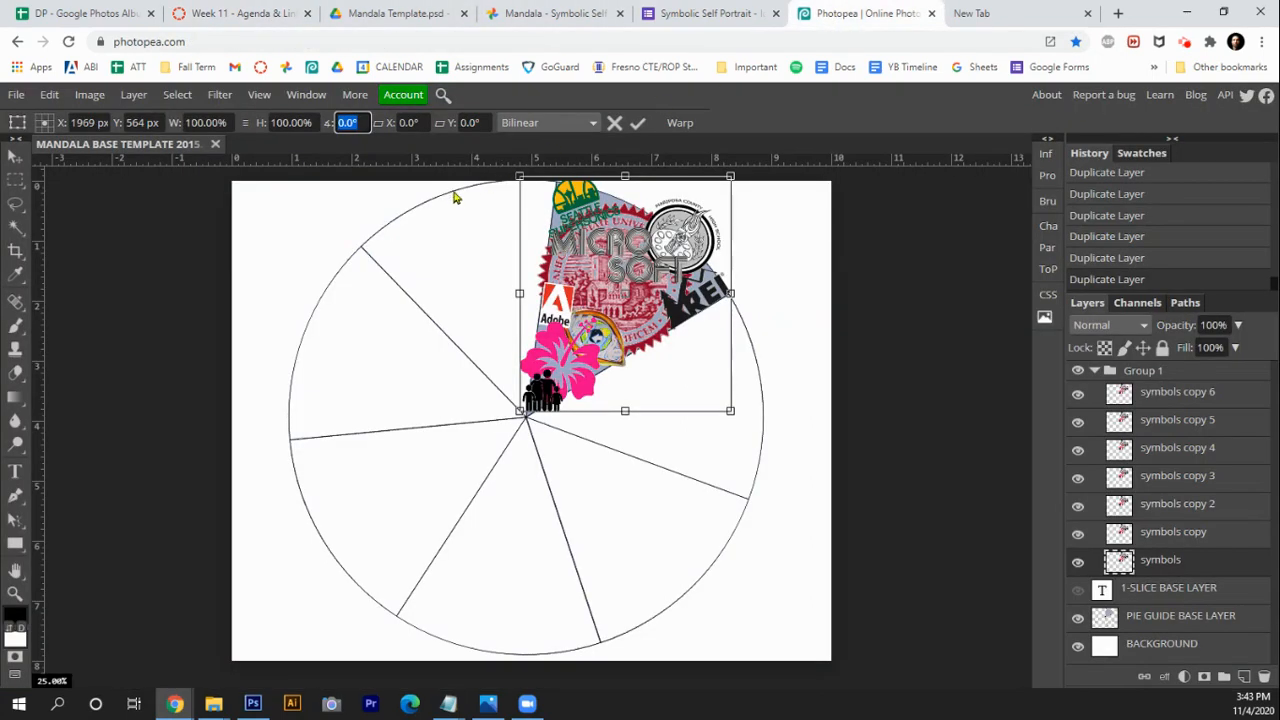
type("51.4")
key("Return")
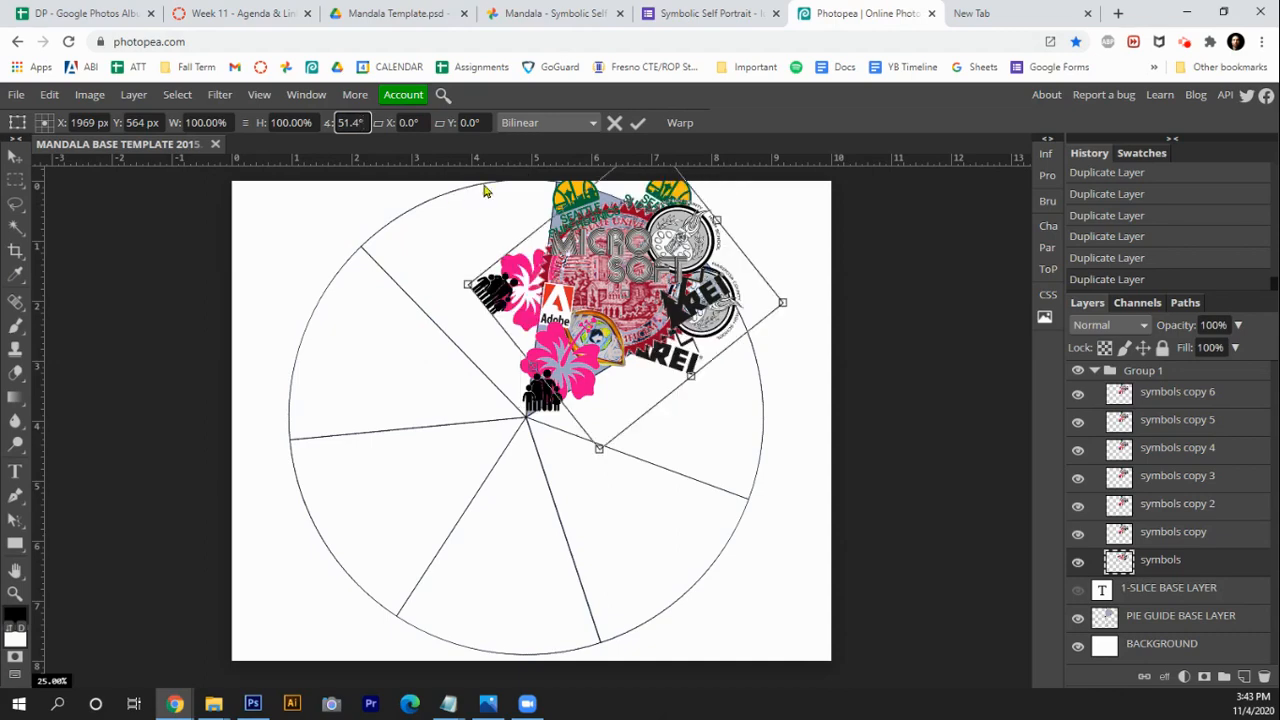
left_click_drag(675, 258, 722, 376)
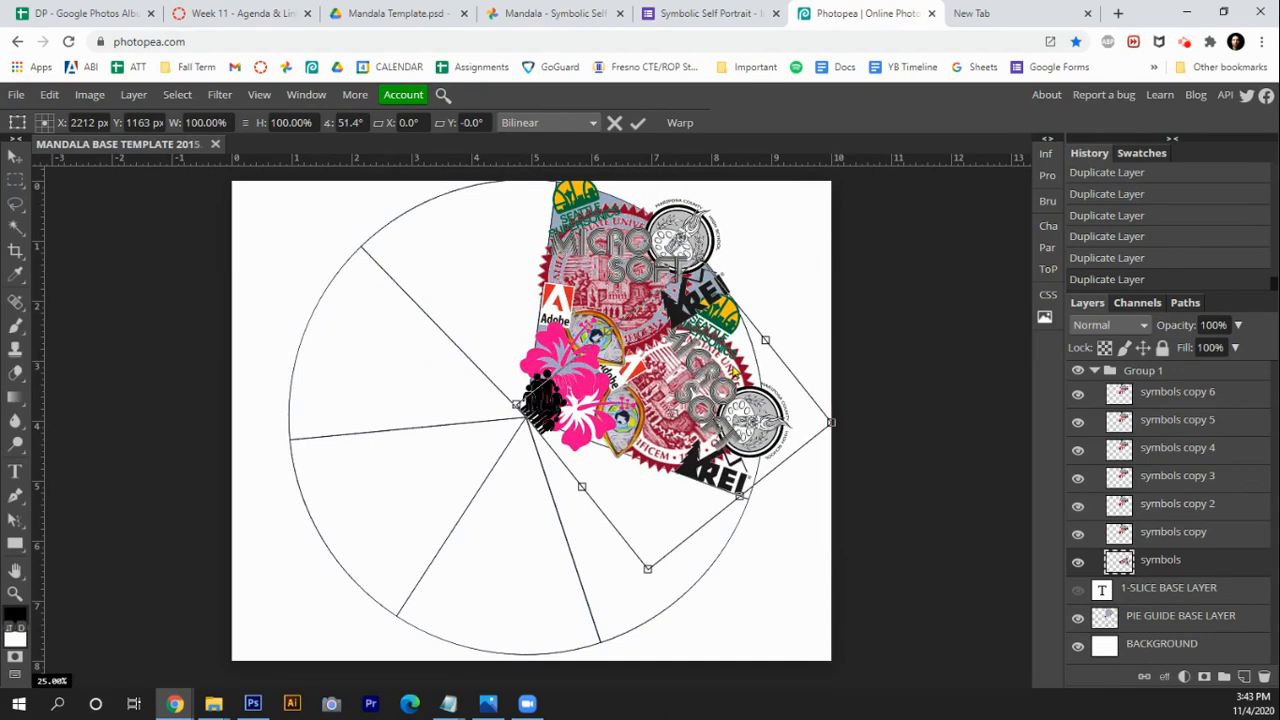
key("Return")
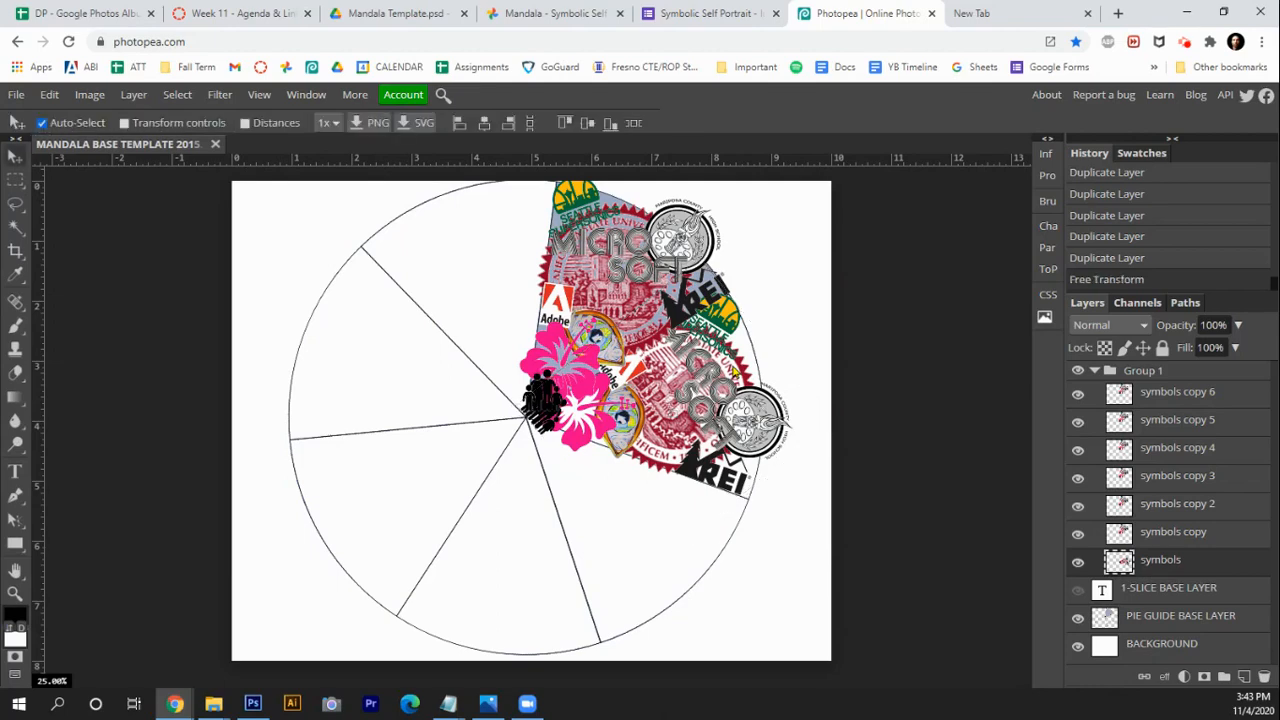
Rotate the symbols copy layer 102.8° with Free Transform, following the angle tilt chart on the Week 11 agenda page
left_click(1175, 534)
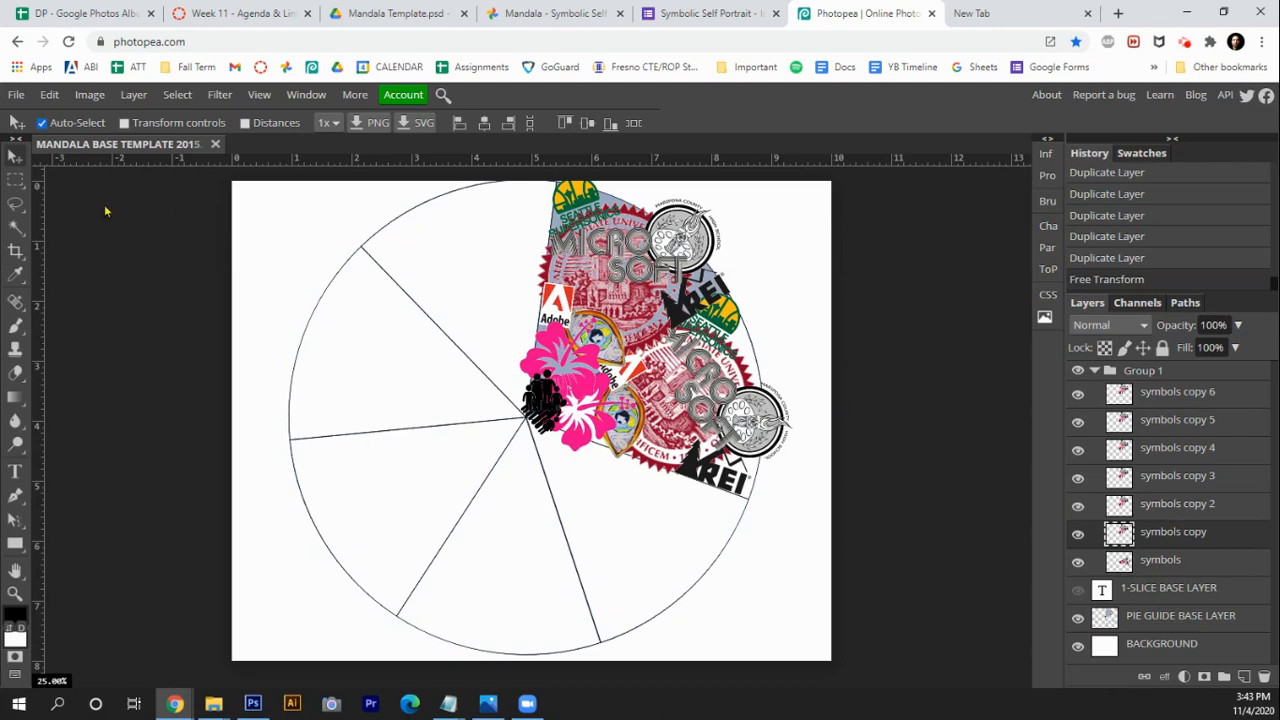
left_click(49, 94)
mouse_move(172, 493)
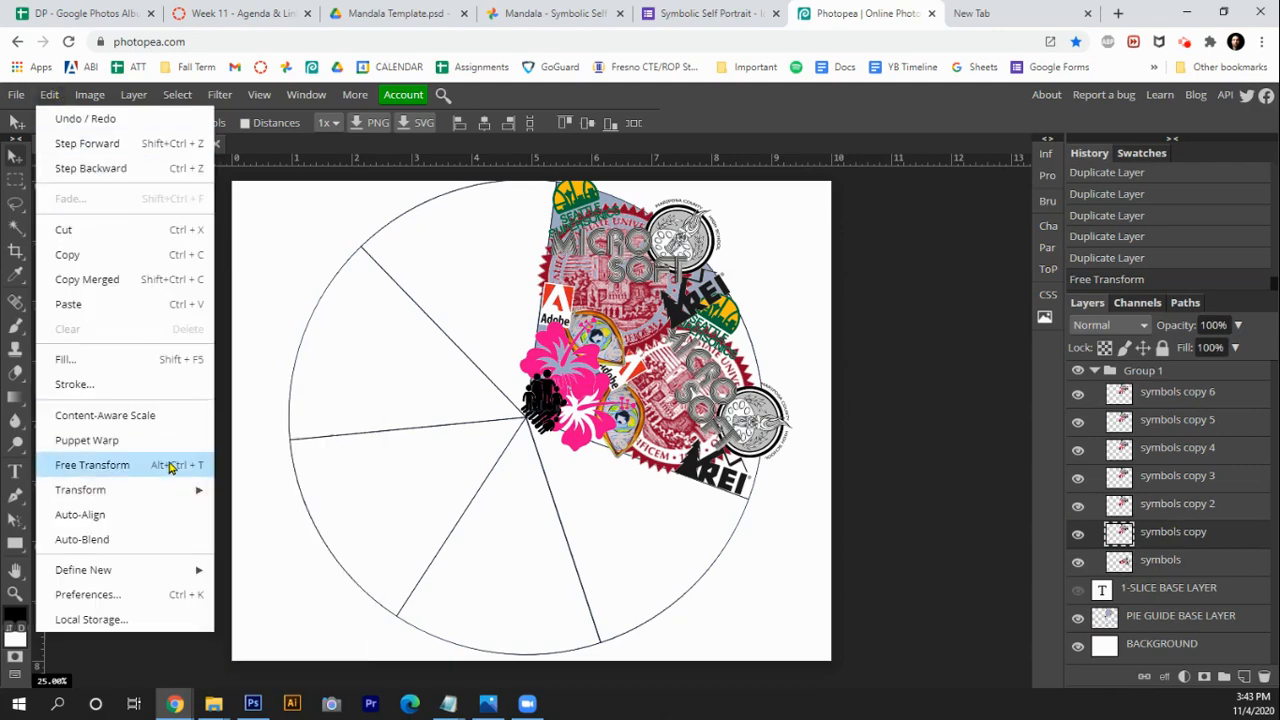
left_click(171, 465)
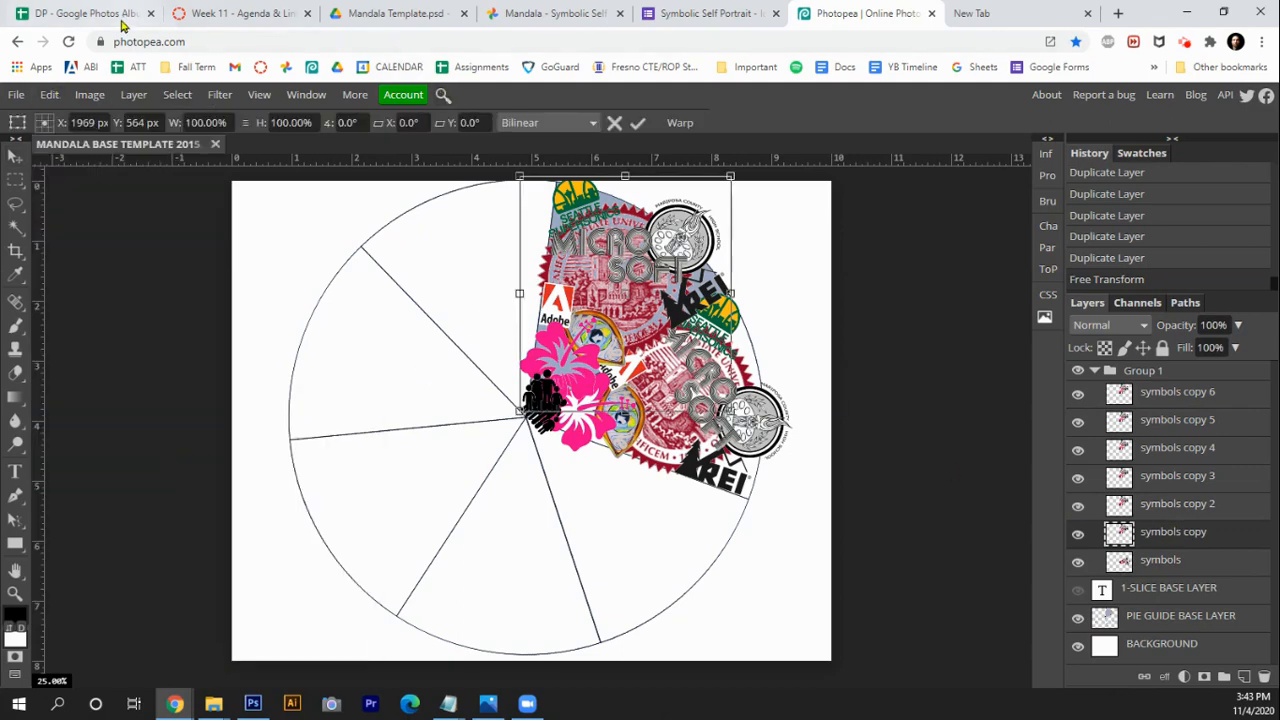
left_click(242, 18)
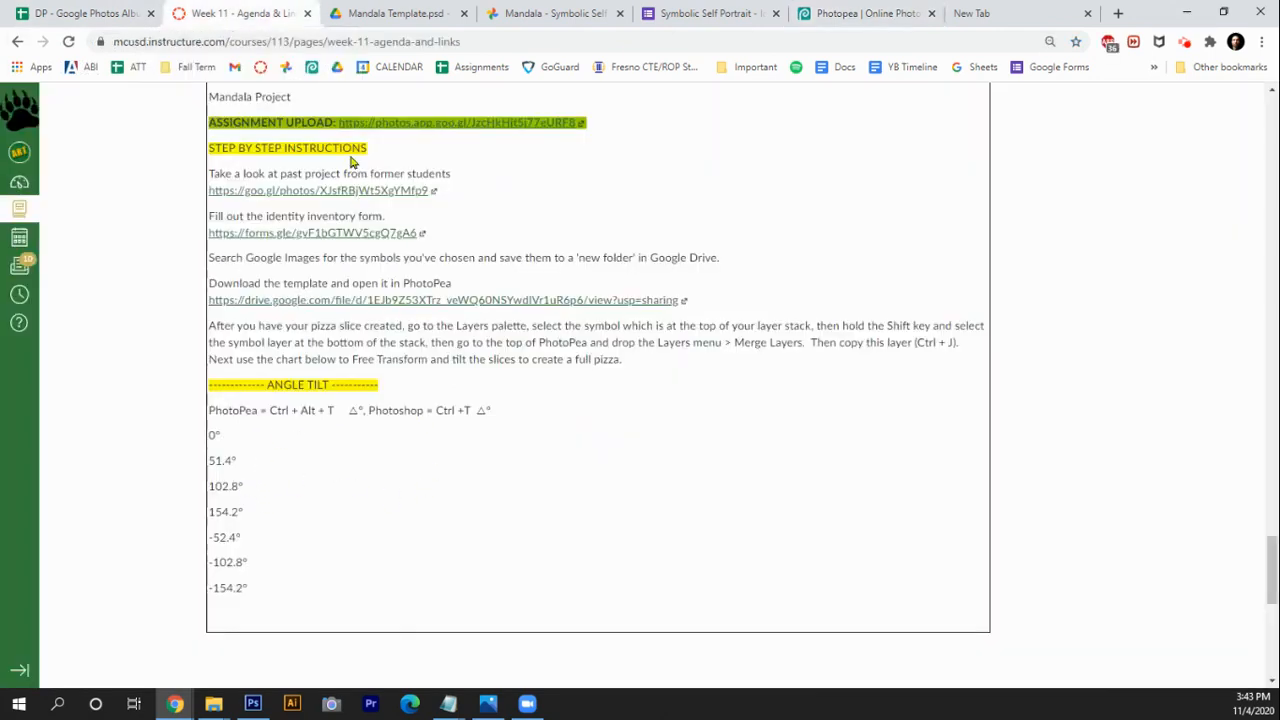
left_click(850, 16)
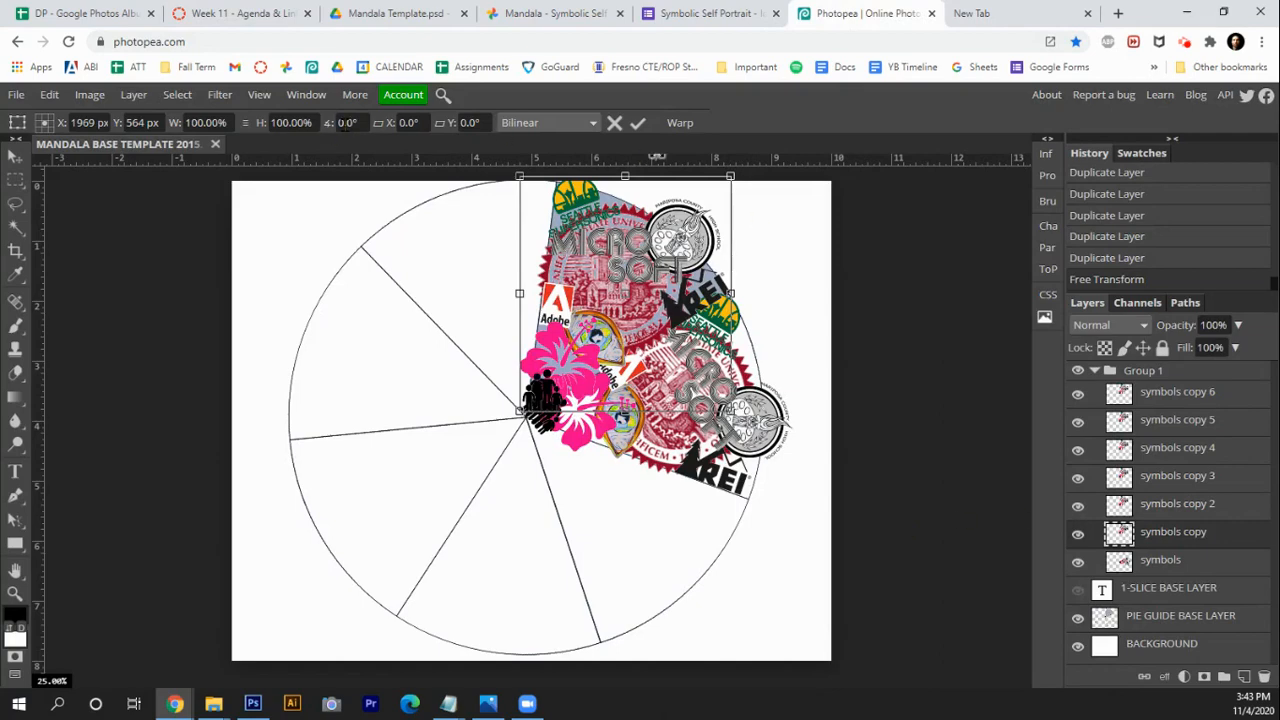
left_click(346, 122)
type("102.8")
key("Return")
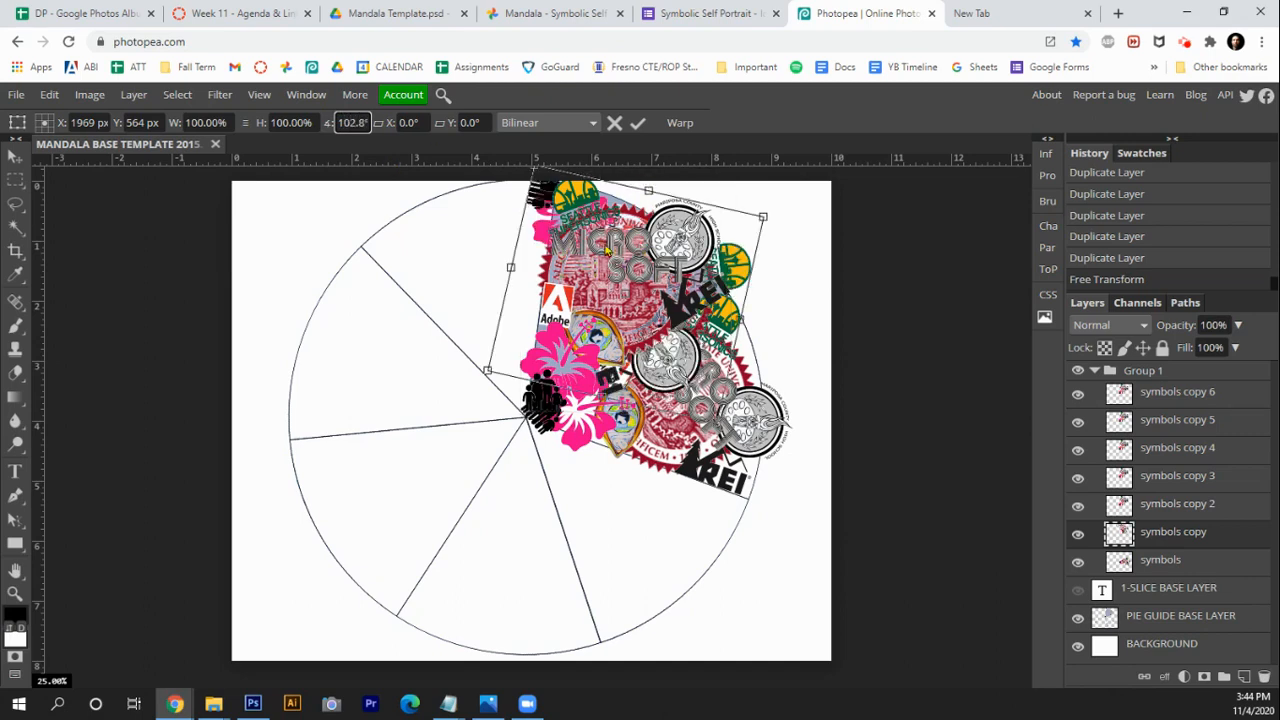
Fit the rotated copy into the next empty slice clockwise with its tip at the circle's center, apply it, and select symbols copy 2
left_click_drag(605, 250, 628, 548)
left_click_drag(606, 497, 601, 492)
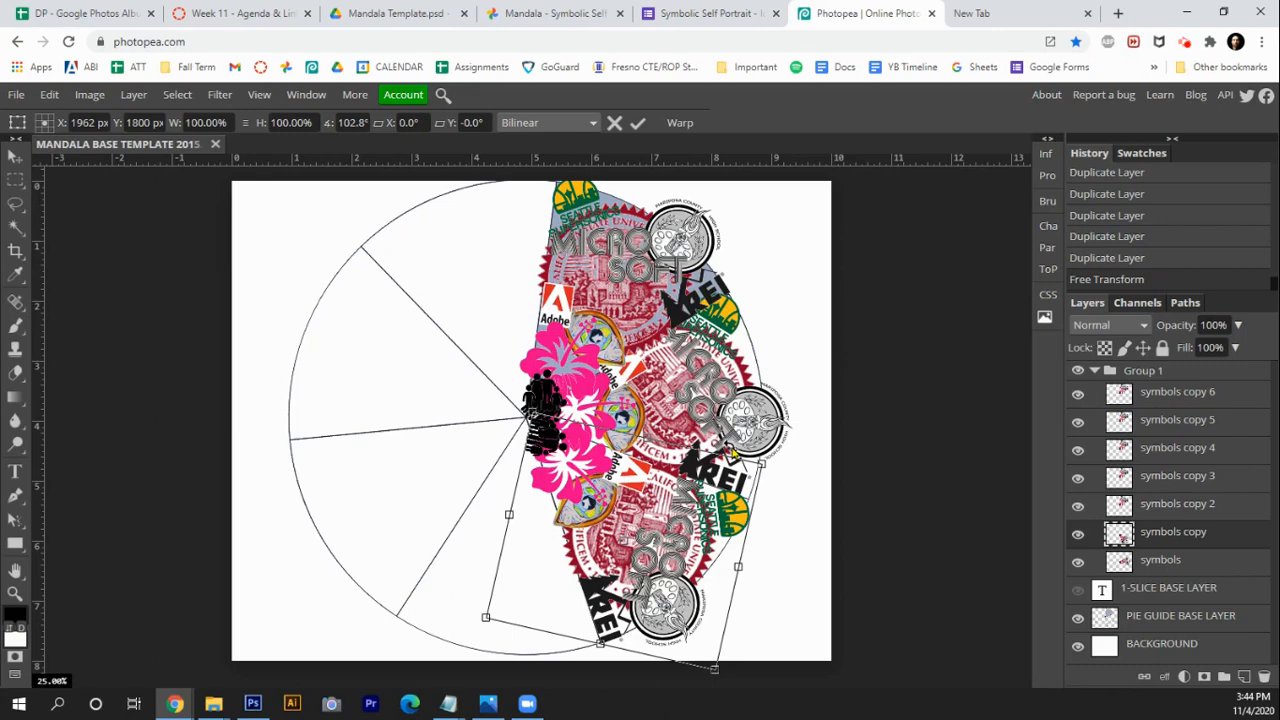
key("Up")
key("Up")
key("Up")
key("Left")
key("Left")
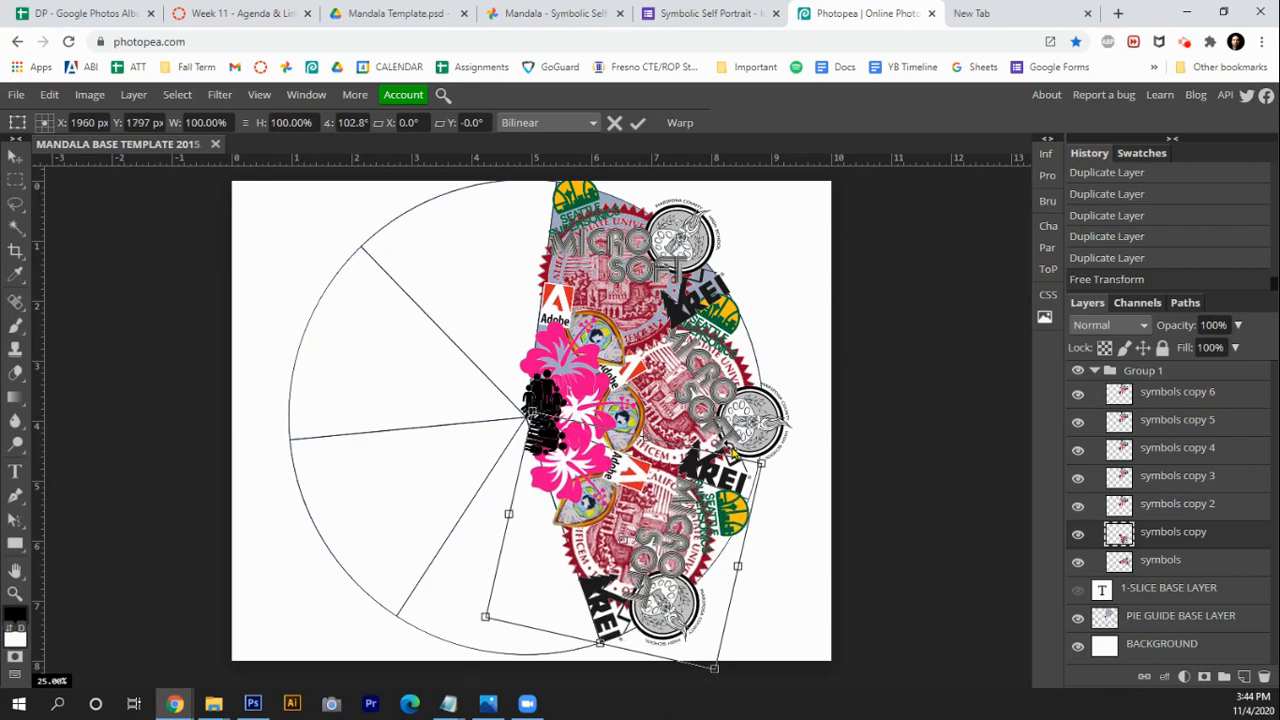
key("Right")
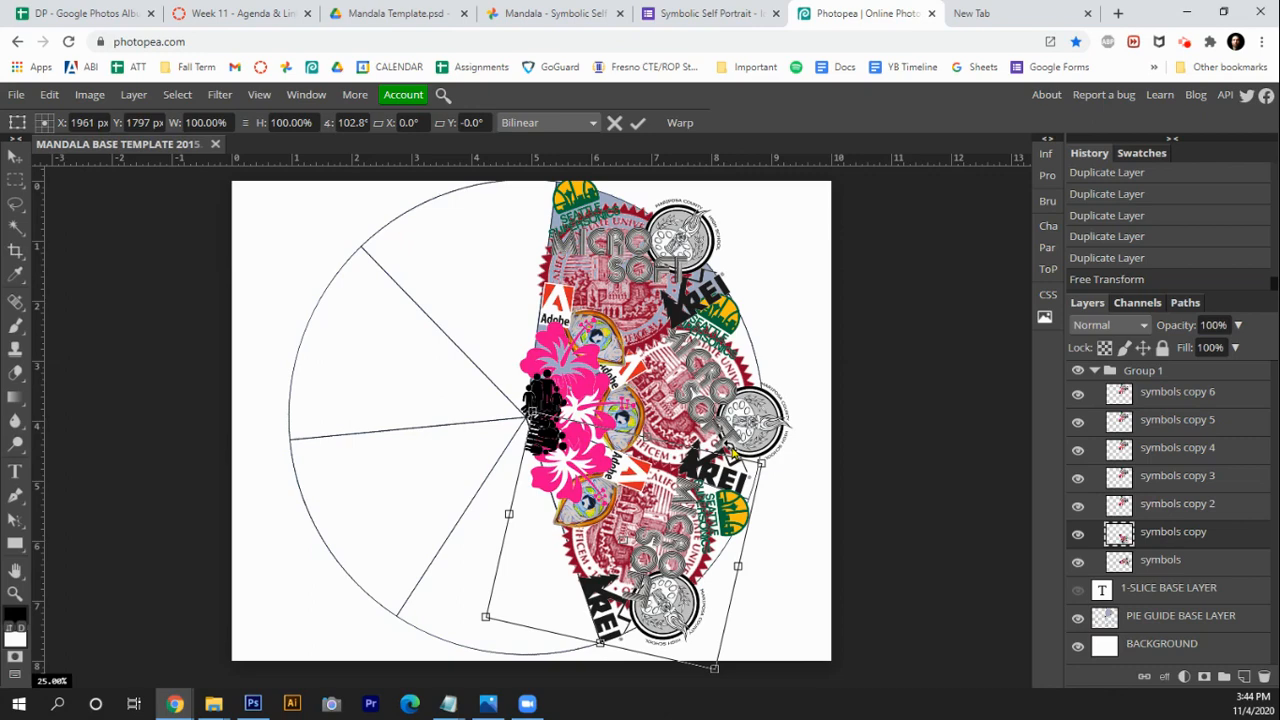
key("Return")
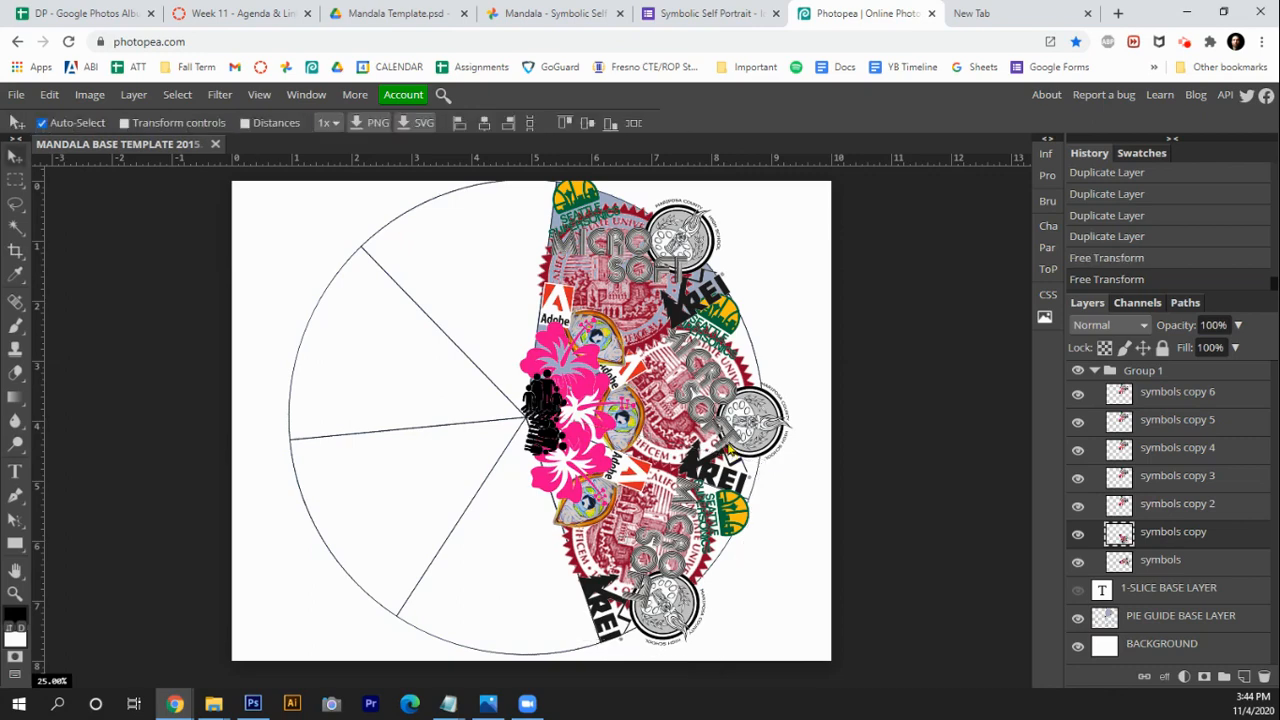
left_click(1187, 508)
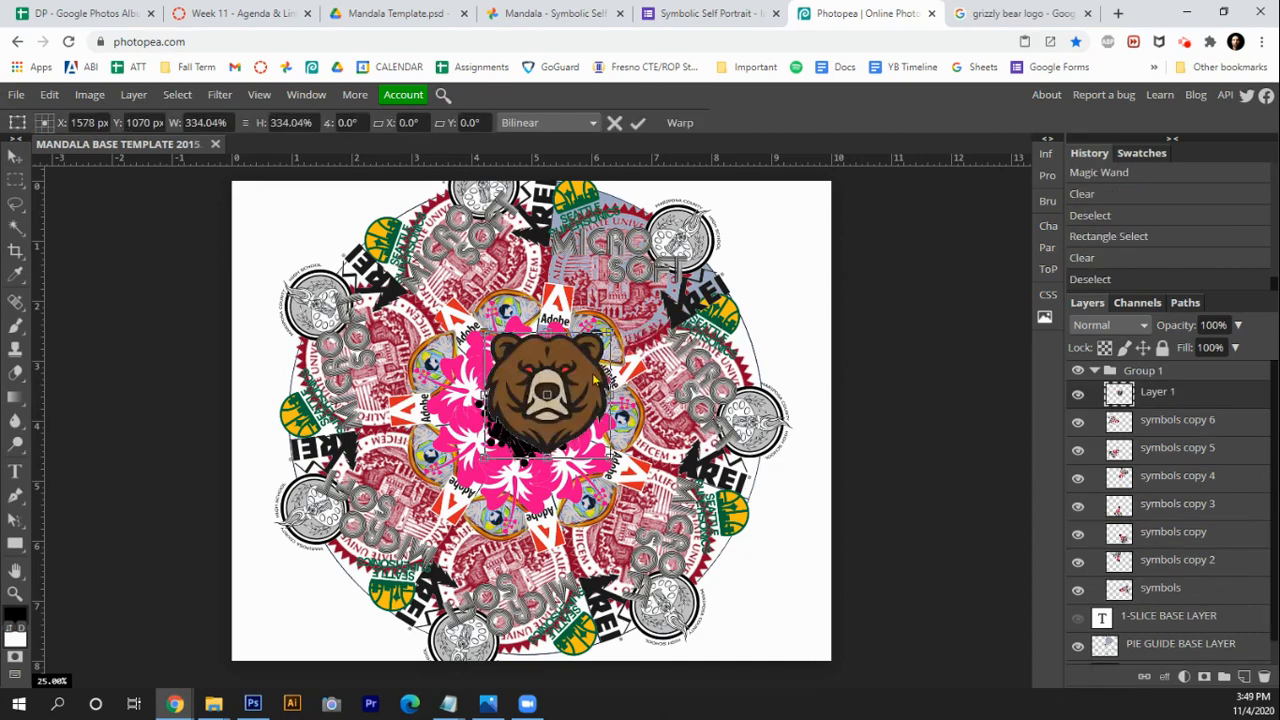
Move the enlarged bear head on Layer 1 to the center of the mandala
left_click_drag(592, 382, 564, 414)
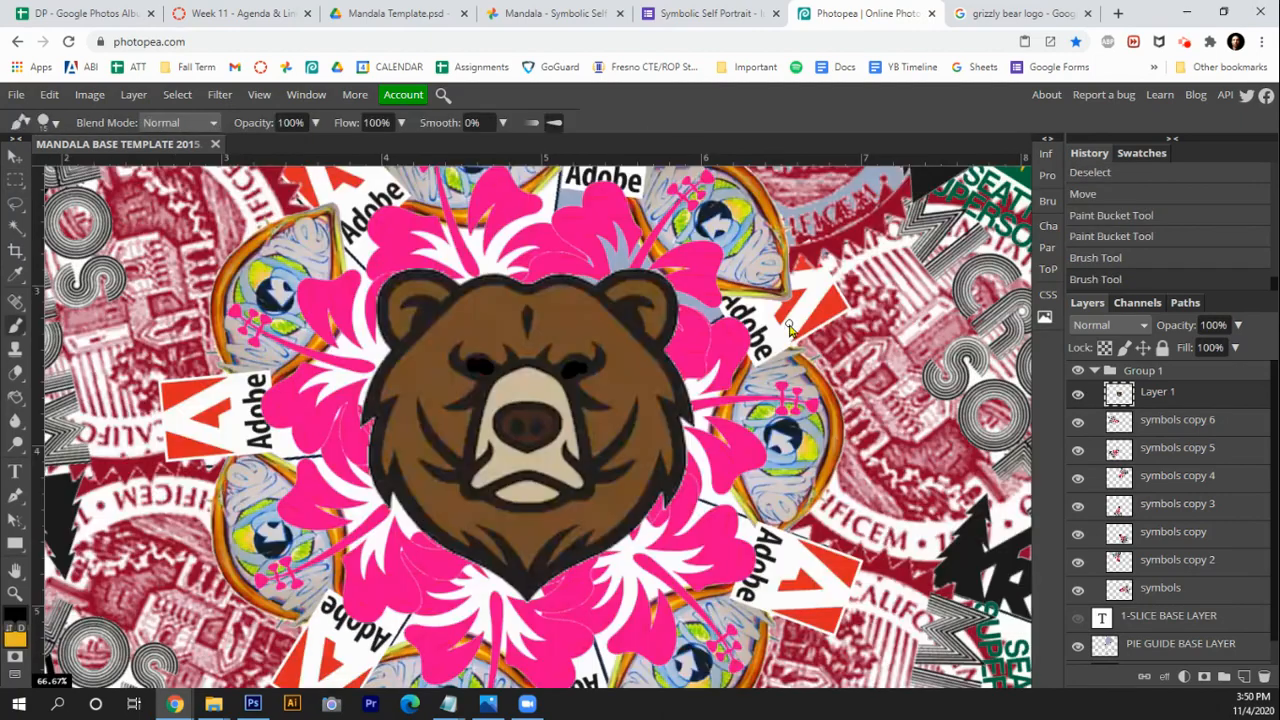
Hide the PIE GUIDE BASE LAYER so its circle and gray slice do not show behind the mandala
key("ctrl+0")
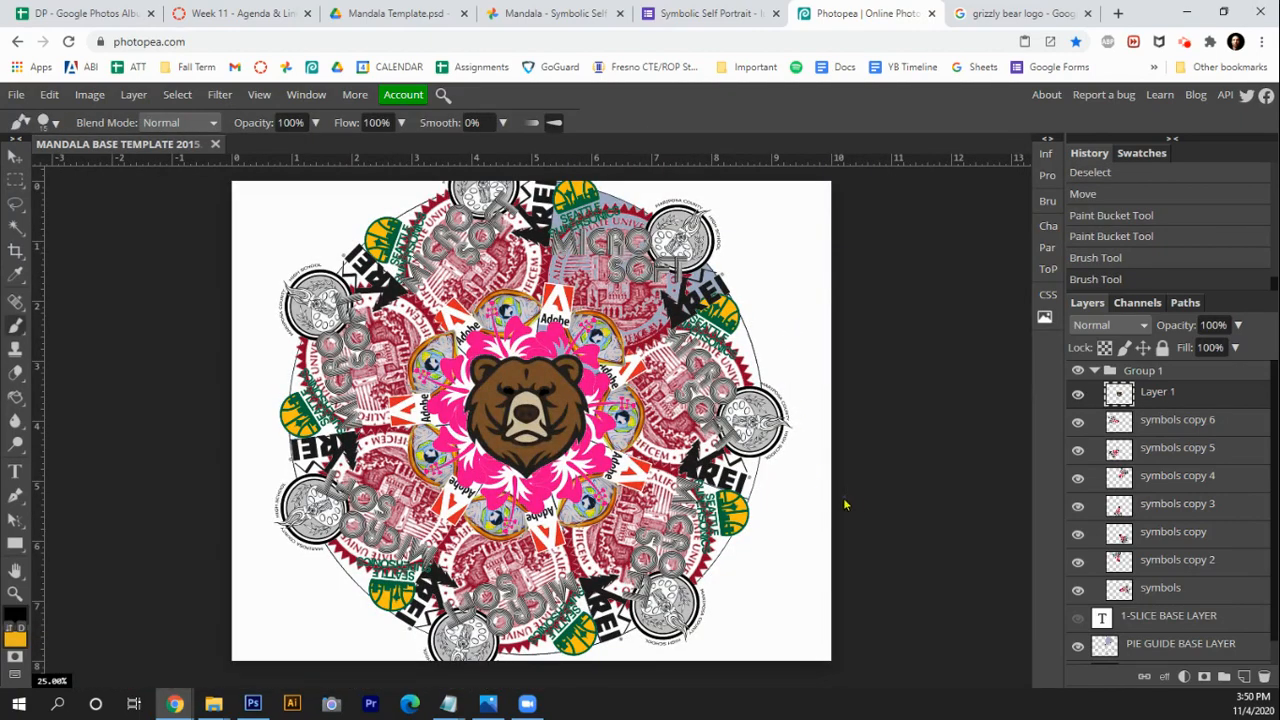
left_click(1078, 649)
scroll(1085, 652, "down", 1)
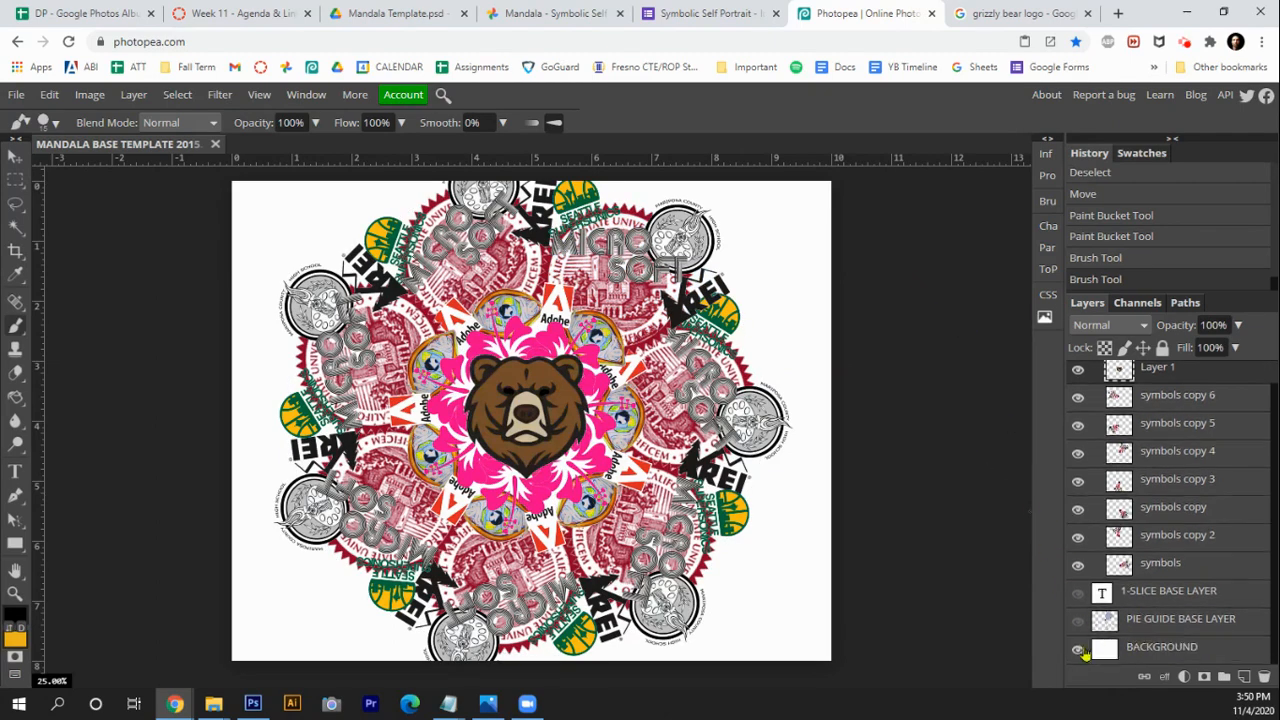
left_click(1078, 649)
Set the foreground color to green 1eaa3c
left_click(24, 619)
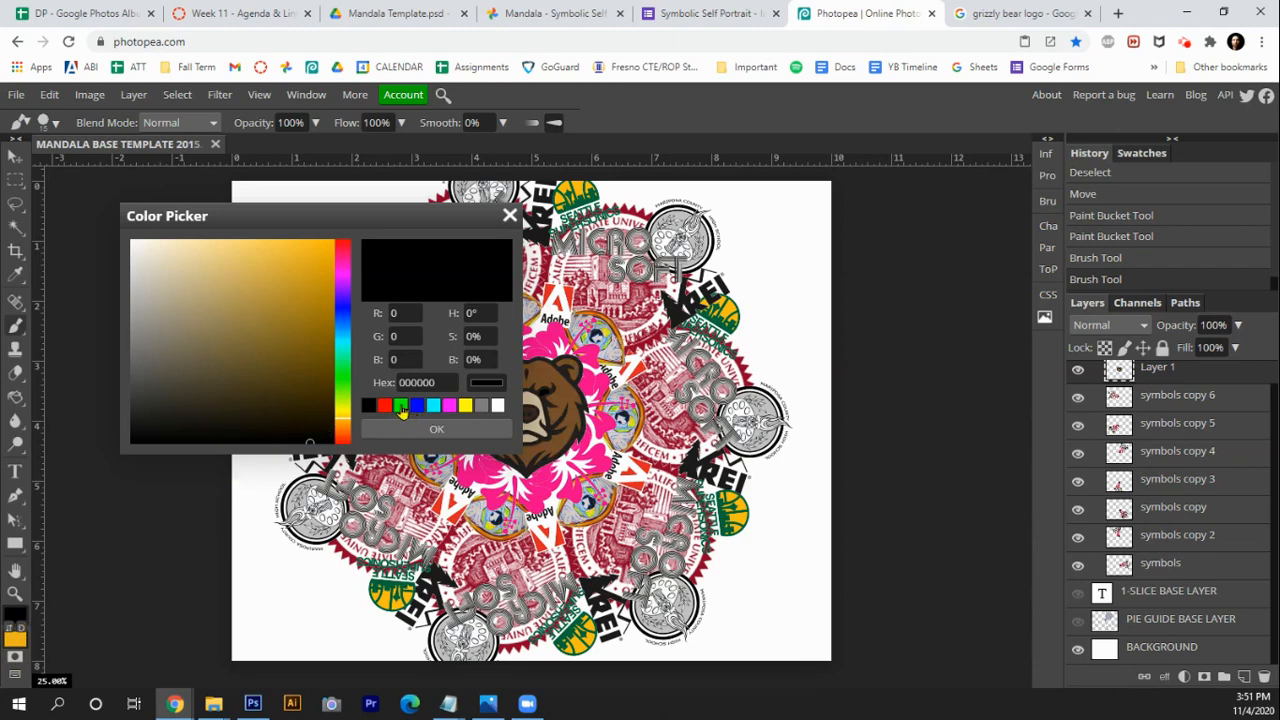
left_click(344, 368)
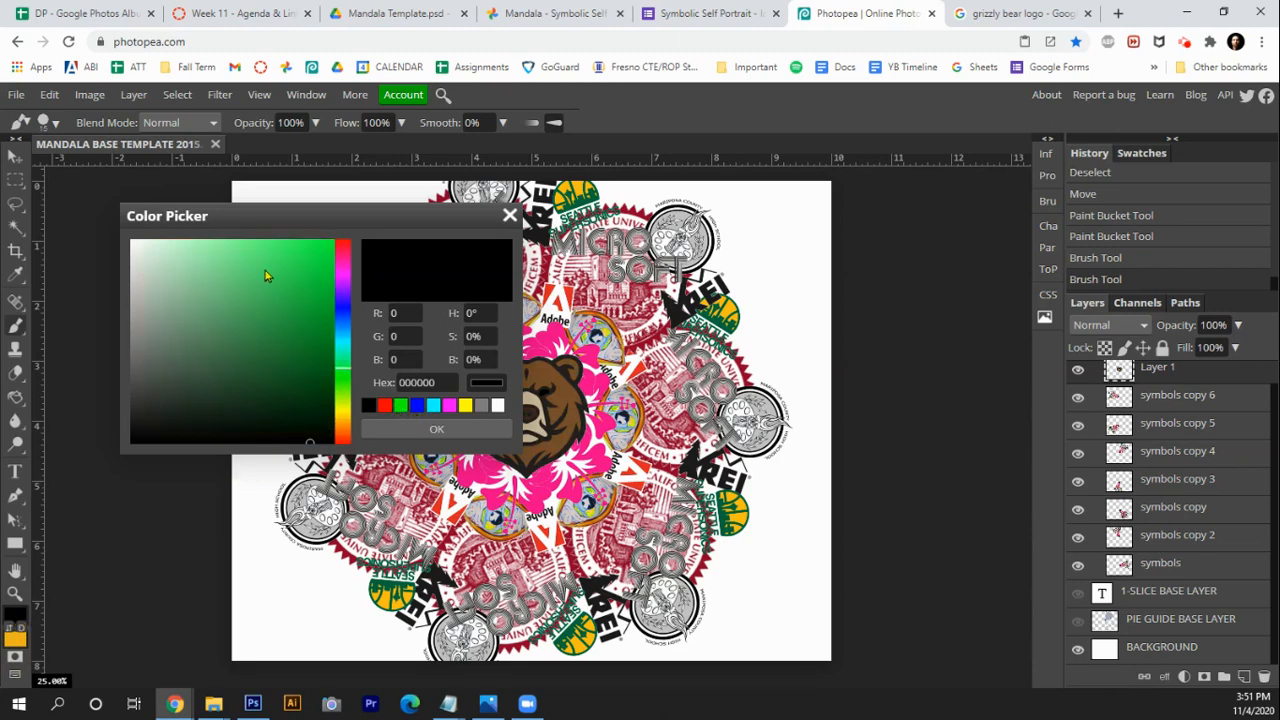
left_click(297, 308)
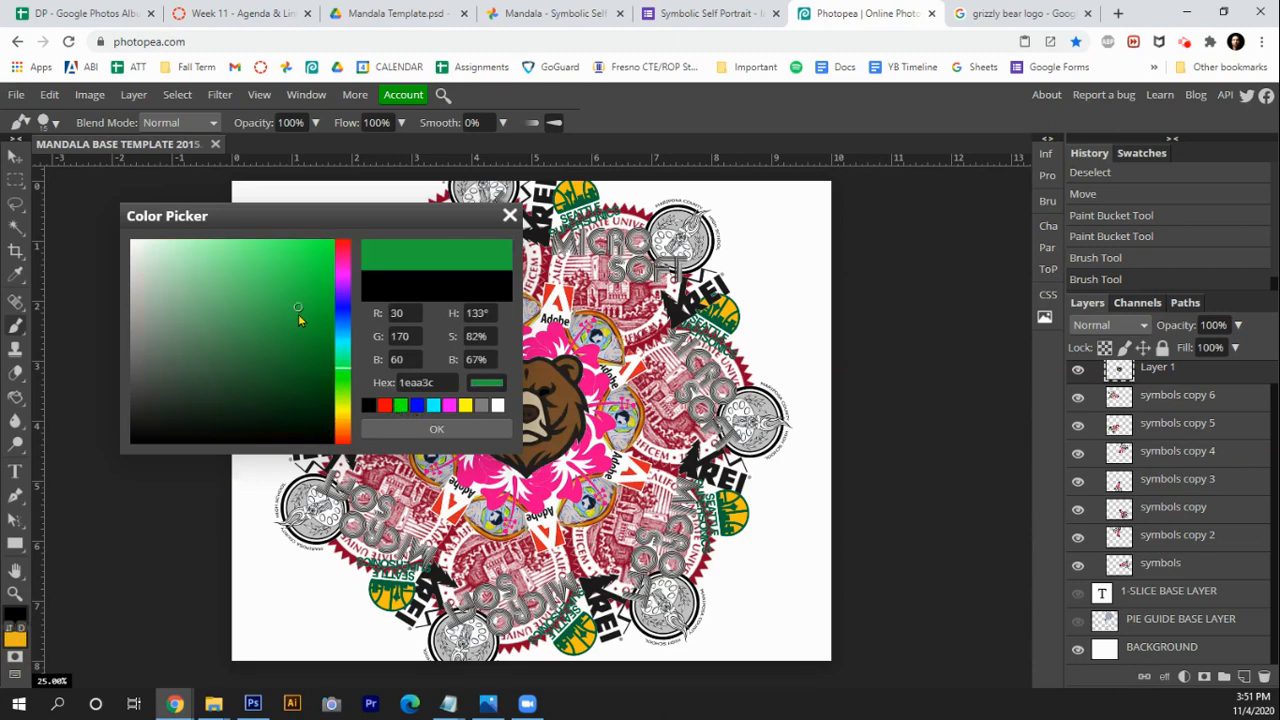
left_click(432, 430)
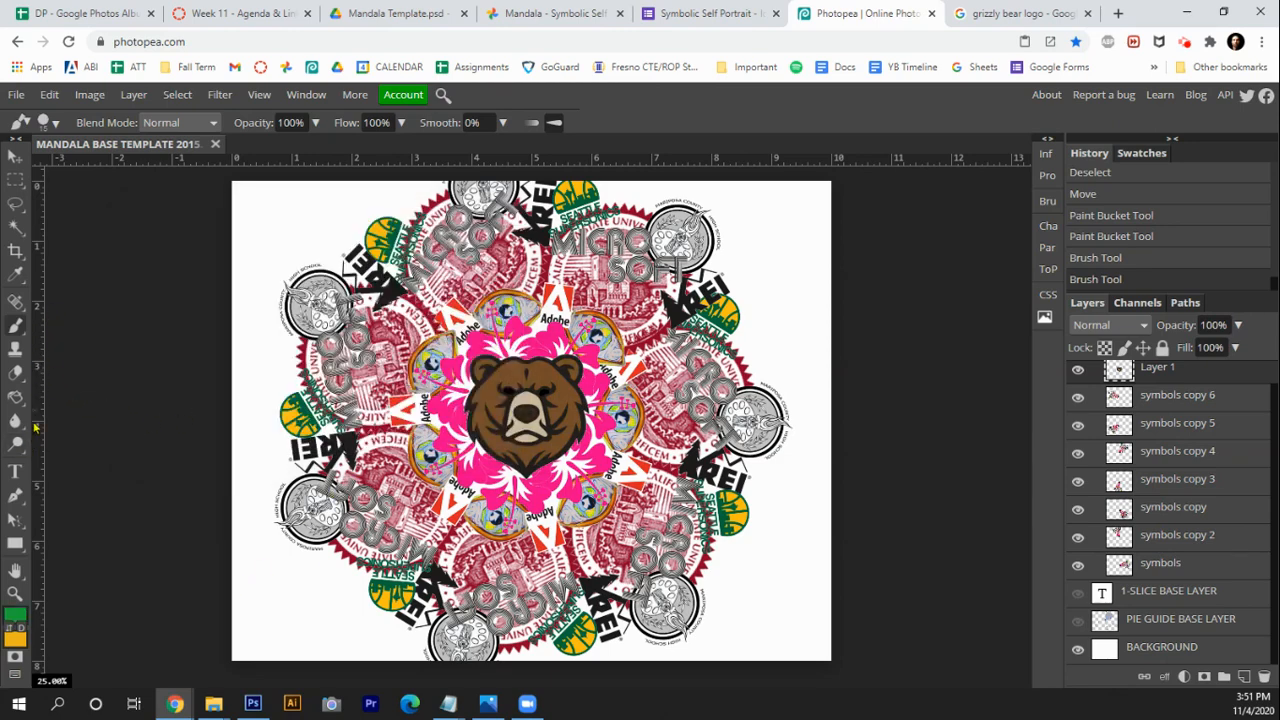
Fill the BACKGROUND layer with a linear green-to-orange gradient, trying a diagonal direction first and finishing with a vertical one, green above orange
key("g")
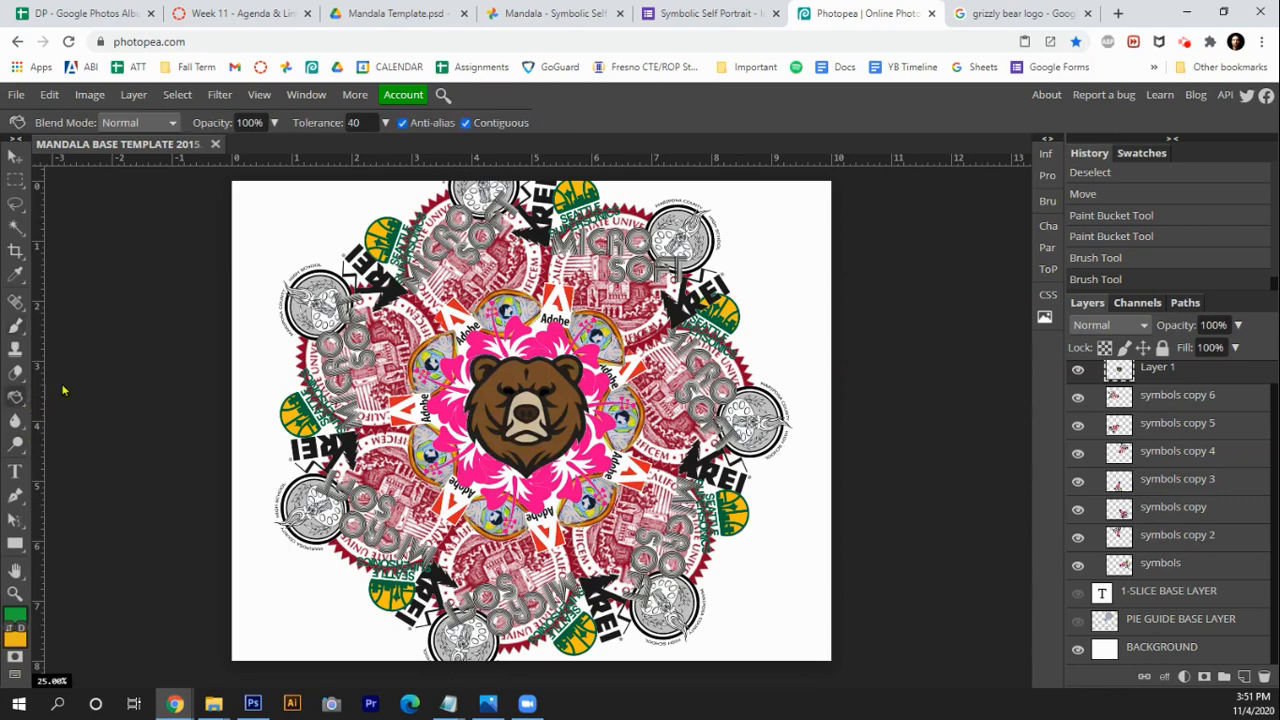
key("g")
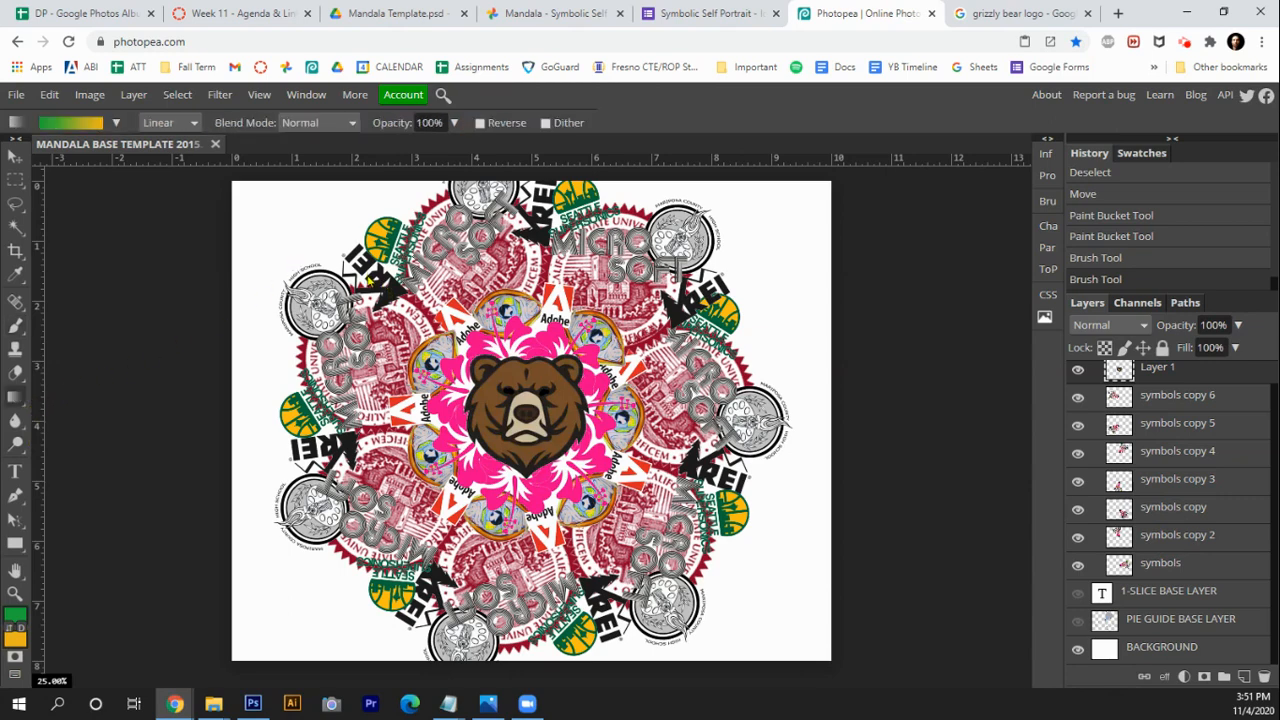
left_click(1141, 654)
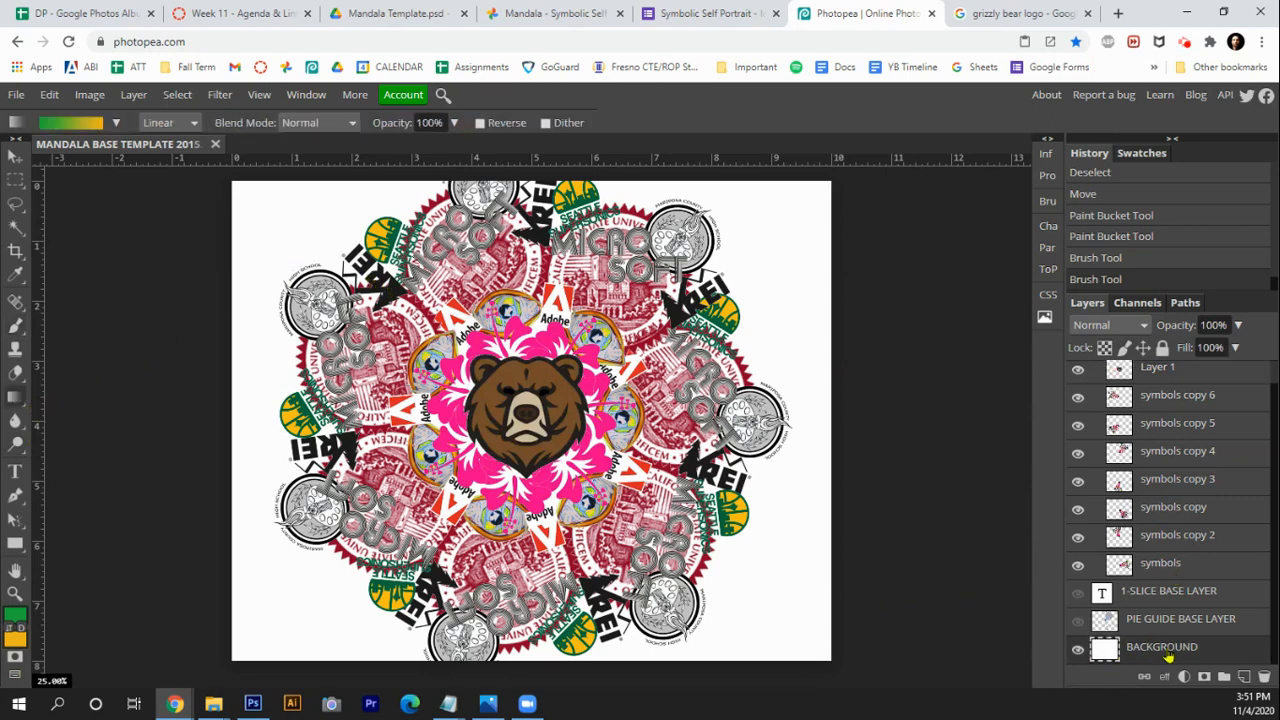
left_click_drag(396, 297, 592, 520)
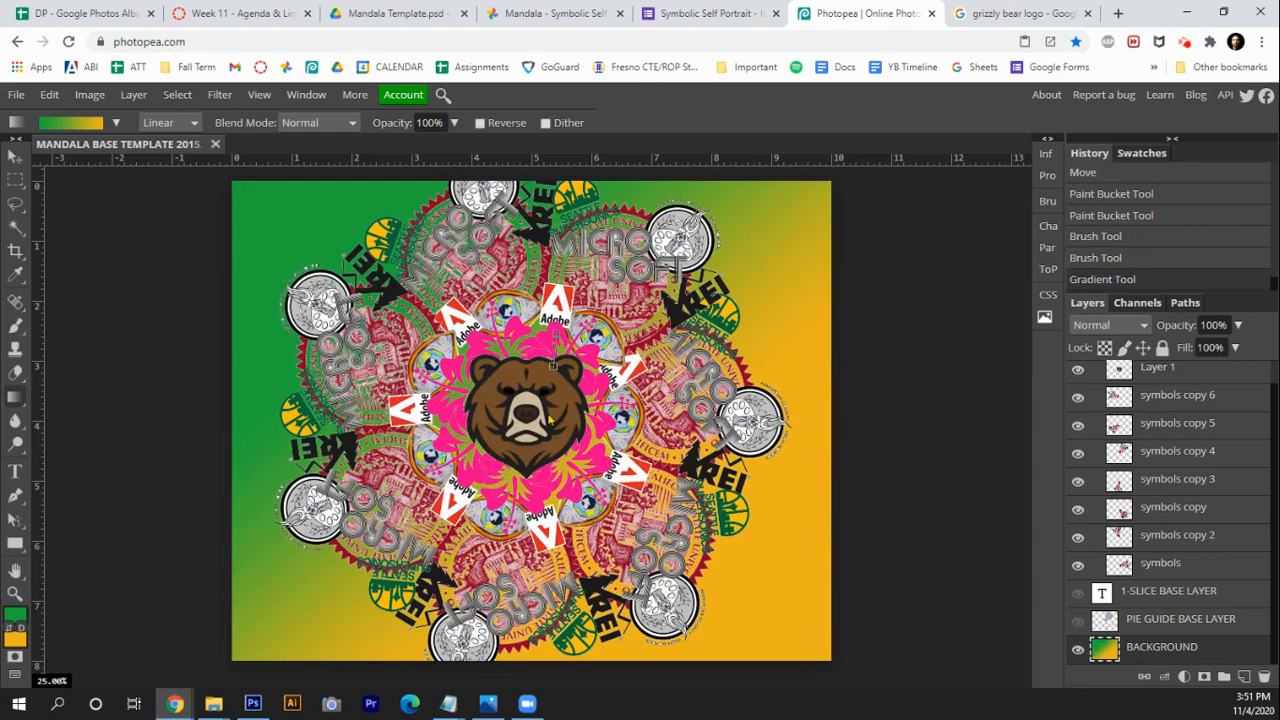
left_click_drag(556, 338, 547, 498)
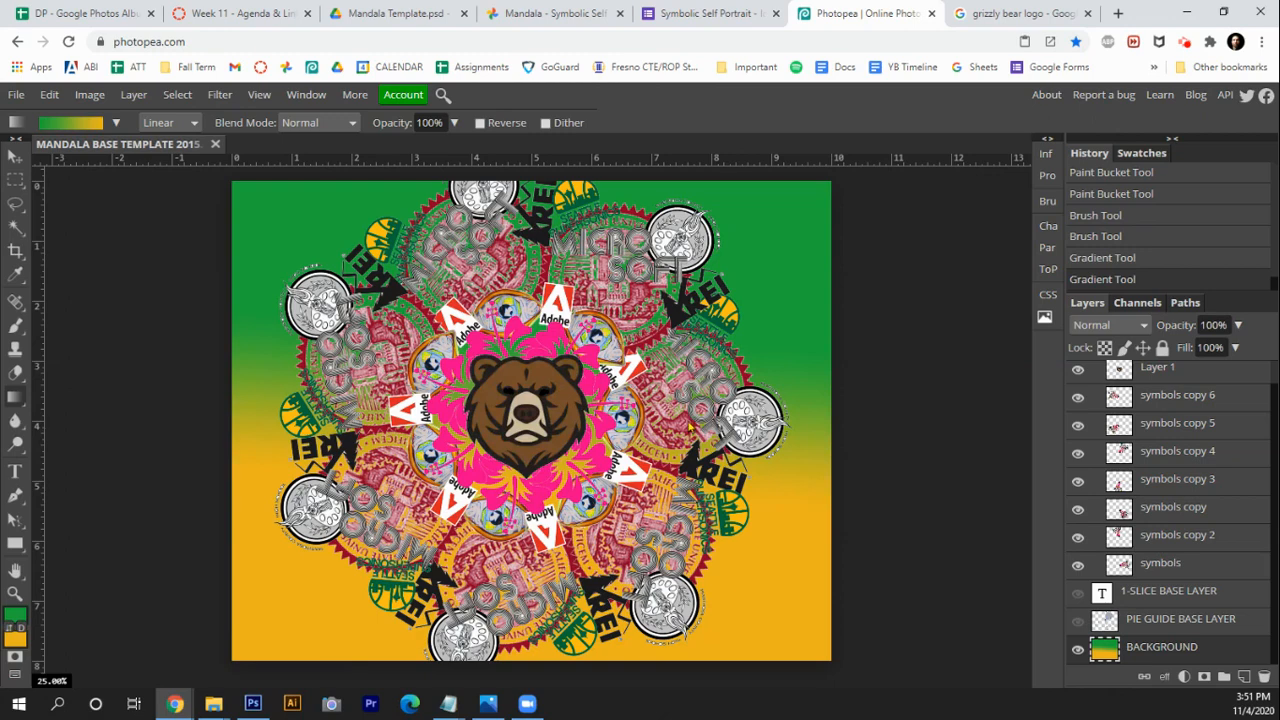
Export the mandala as a JPG at 3000 × 2400 px and 70% quality
left_click(18, 96)
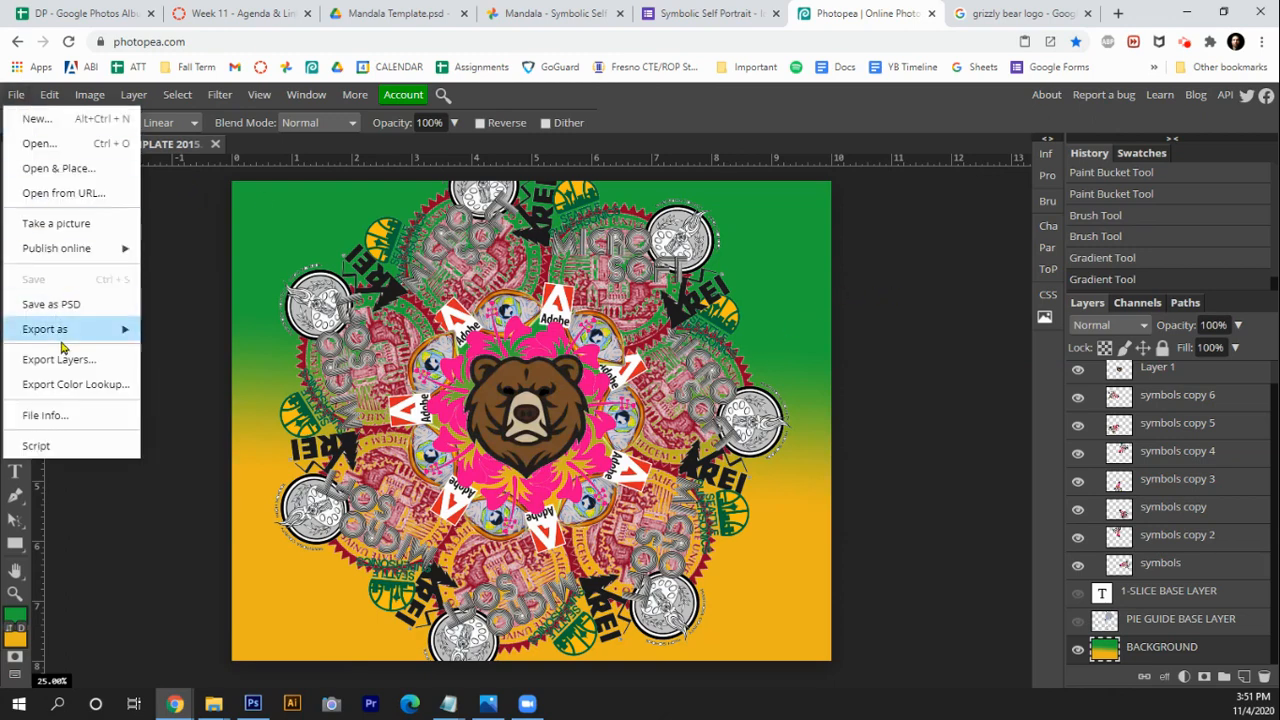
mouse_move(84, 338)
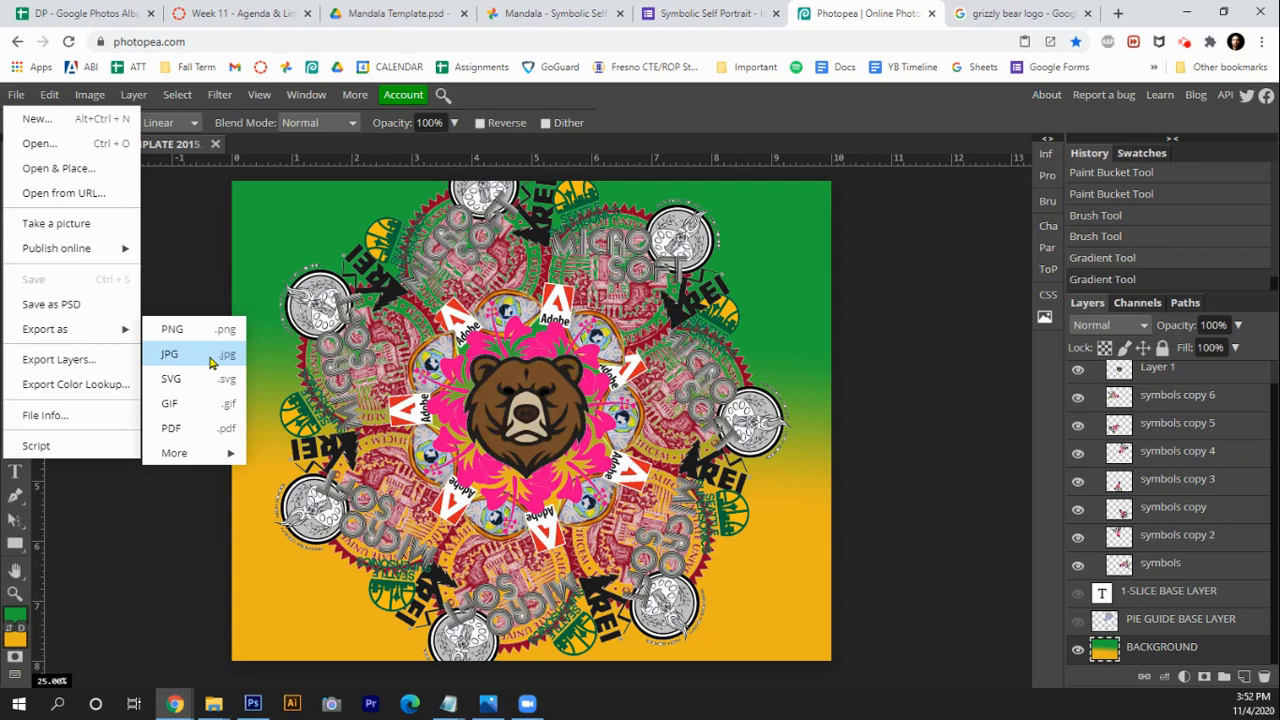
left_click(176, 352)
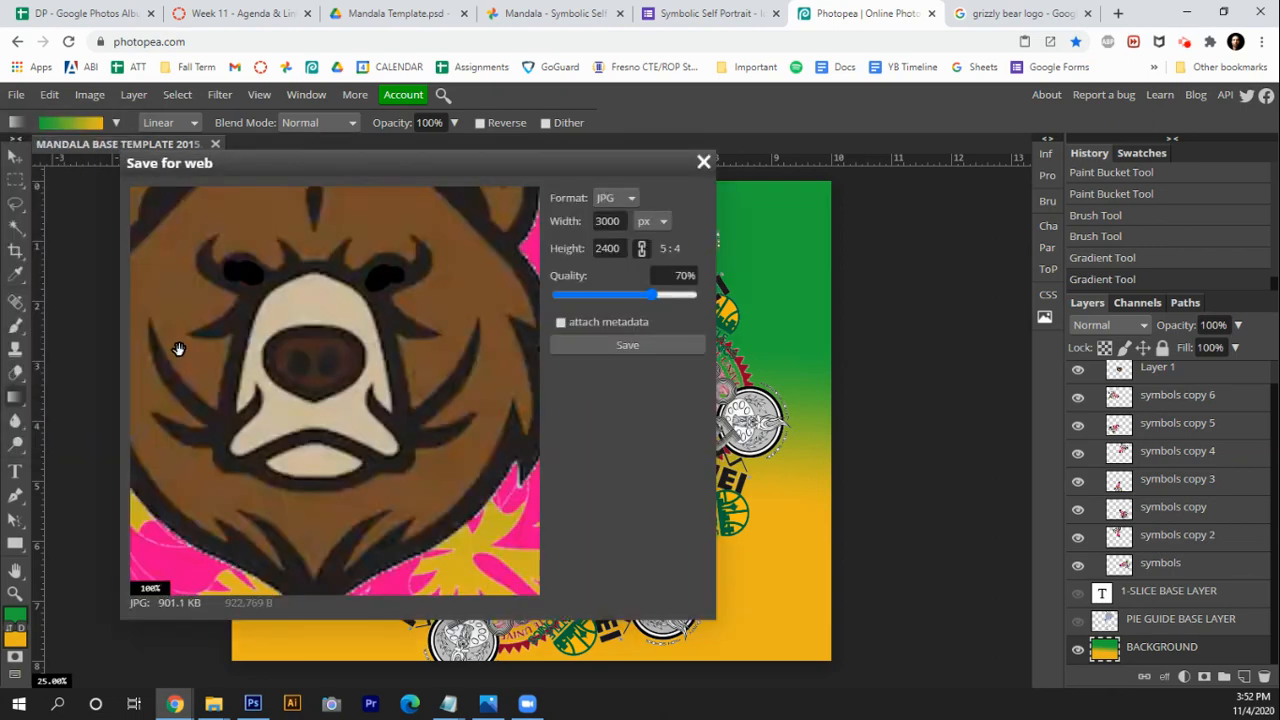
left_click(638, 346)
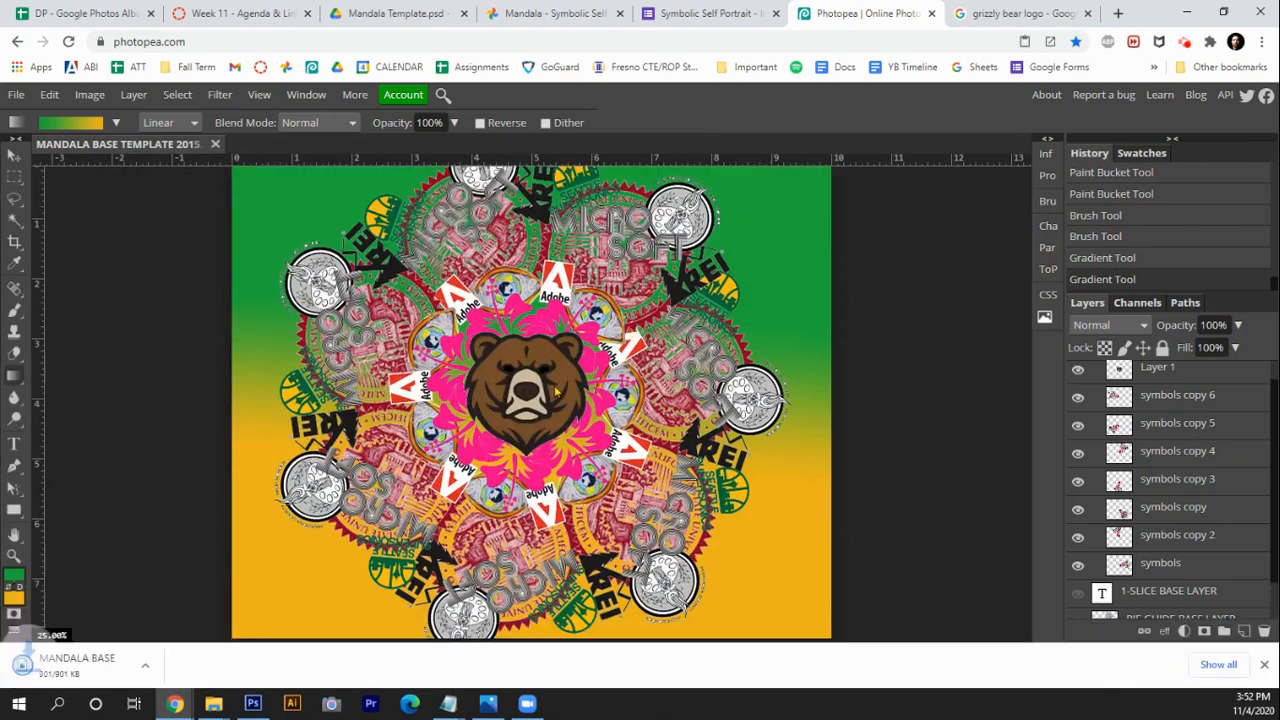